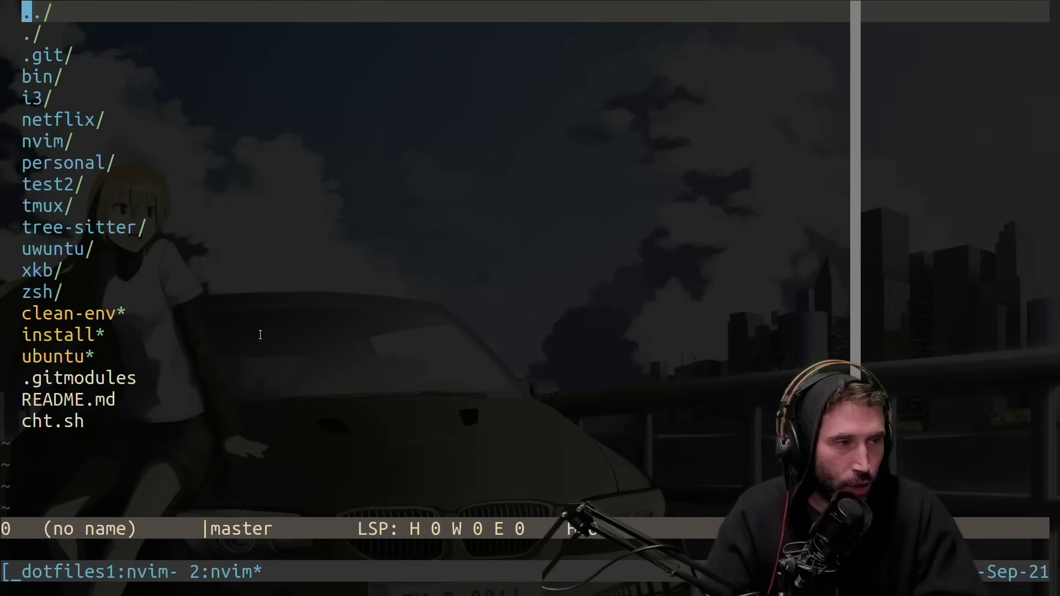
Run curl cht.sh/lua/:learn+for+each in the harpoon terminal and return to the dotfiles listing.
{"action": "key", "text": "space"}
{"action": "type", "text": "tu"}
{"action": "type", "text": "i"}
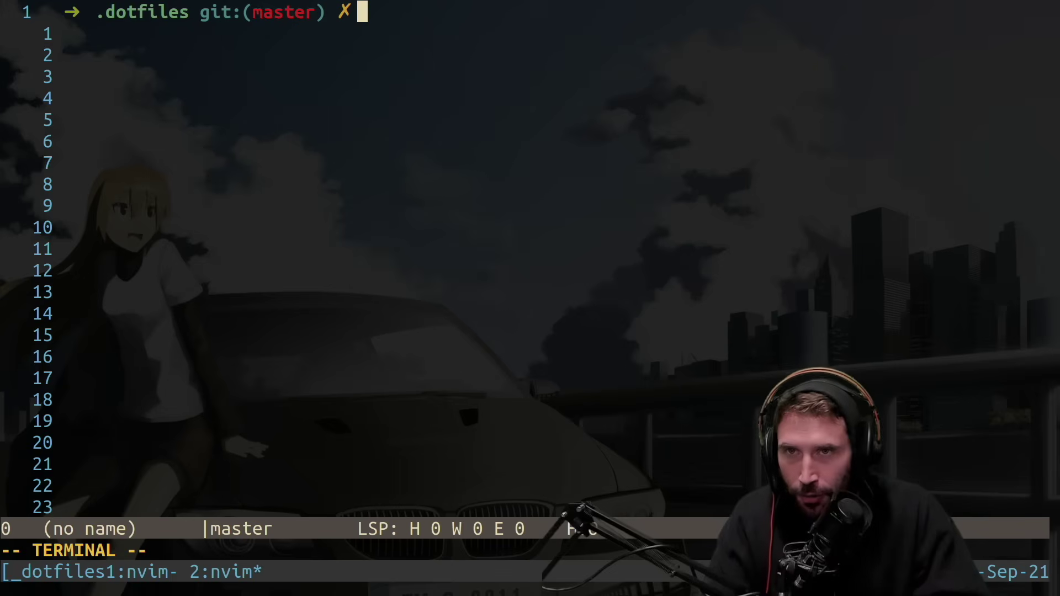
{"action": "type", "text": "curl"}
{"action": "key", "text": "Right"}
{"action": "key", "text": "Return"}
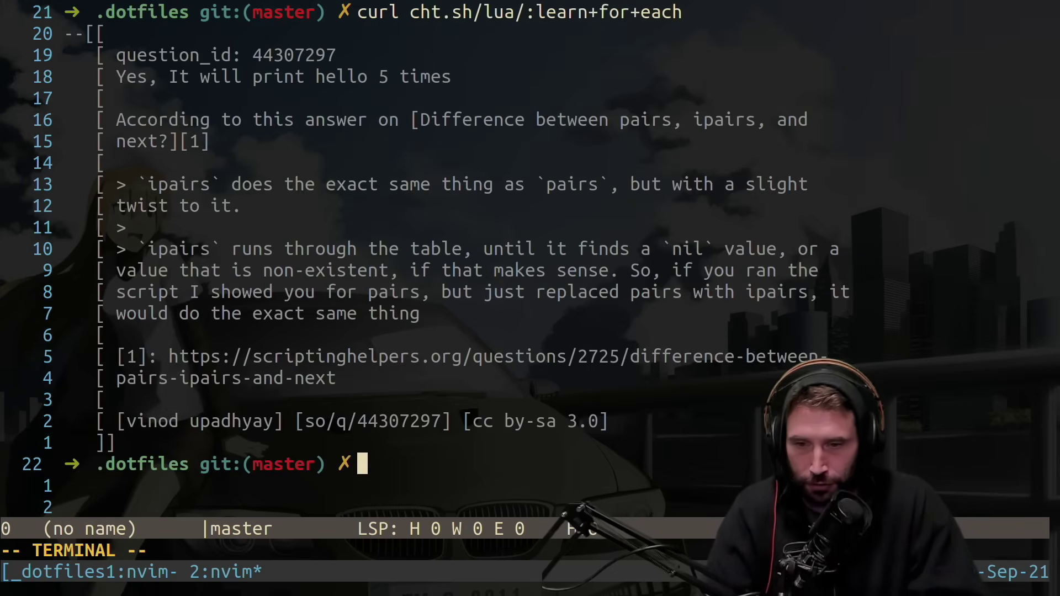
{"action": "key", "text": "ctrl+backslash"}
{"action": "key", "text": "ctrl+n"}
{"action": "key", "text": "ctrl+6"}
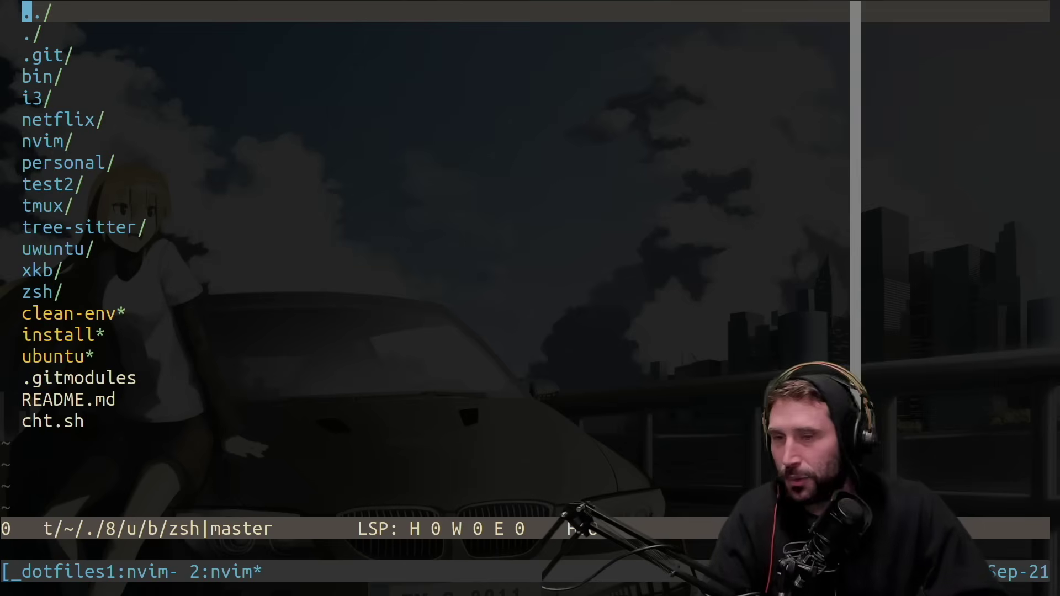
Rerun the Lua for-each query in a new tmux shell window, then go back to tmux window 1.
{"action": "key", "text": "ctrl+a"}
{"action": "key", "text": "c"}
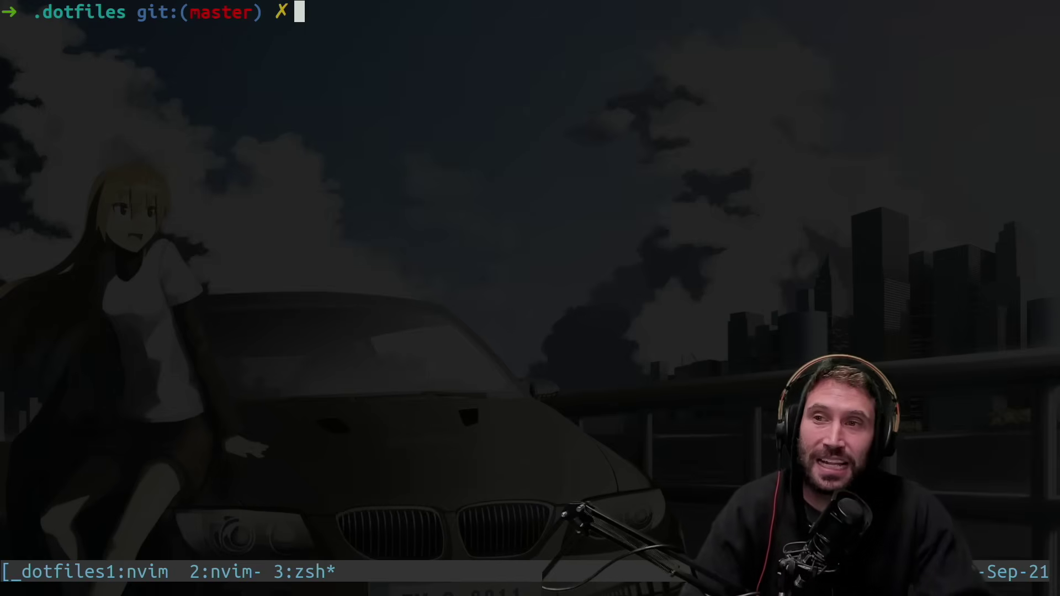
{"action": "type", "text": "cur"}
{"action": "key", "text": "Up"}
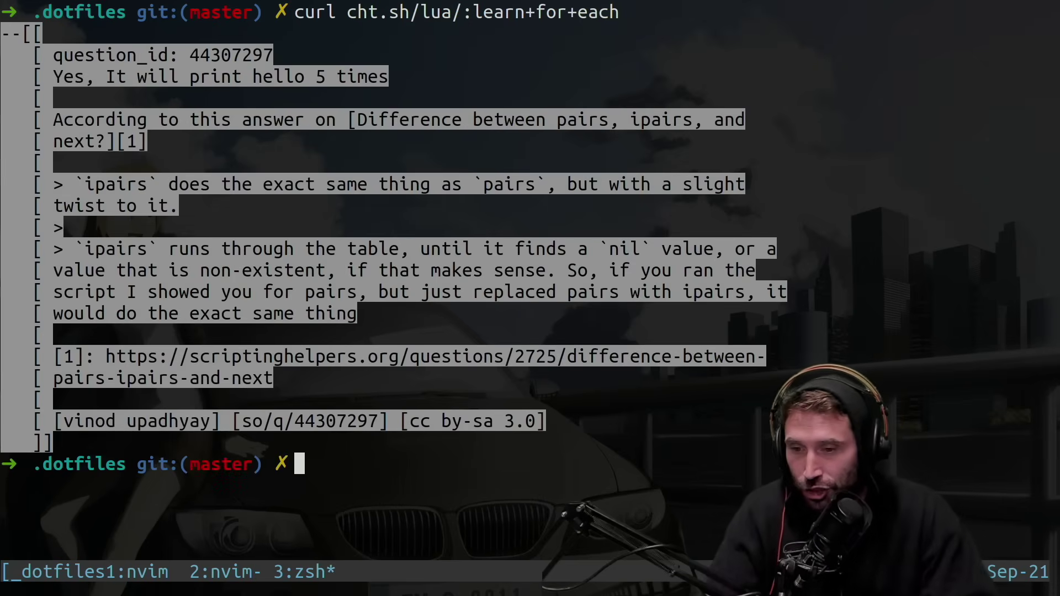
{"action": "key", "text": "ctrl+a"}
{"action": "key", "text": "1"}
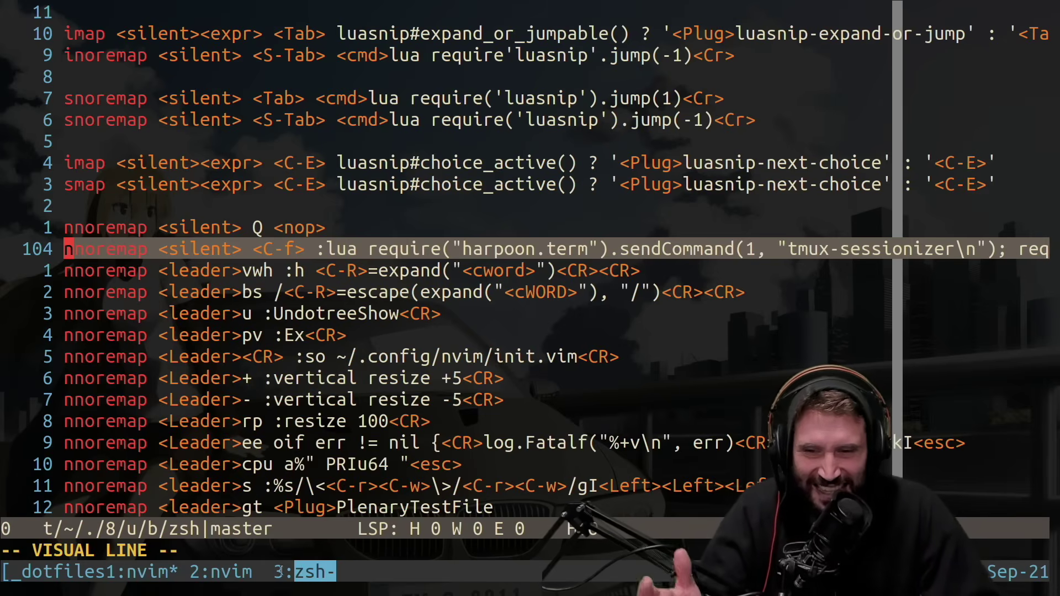
Select the shell window's name text in the tmux bar, then clear the selection.
{"action": "left_click_drag", "start_coordinate": [281, 571], "coordinate": [308, 575]}
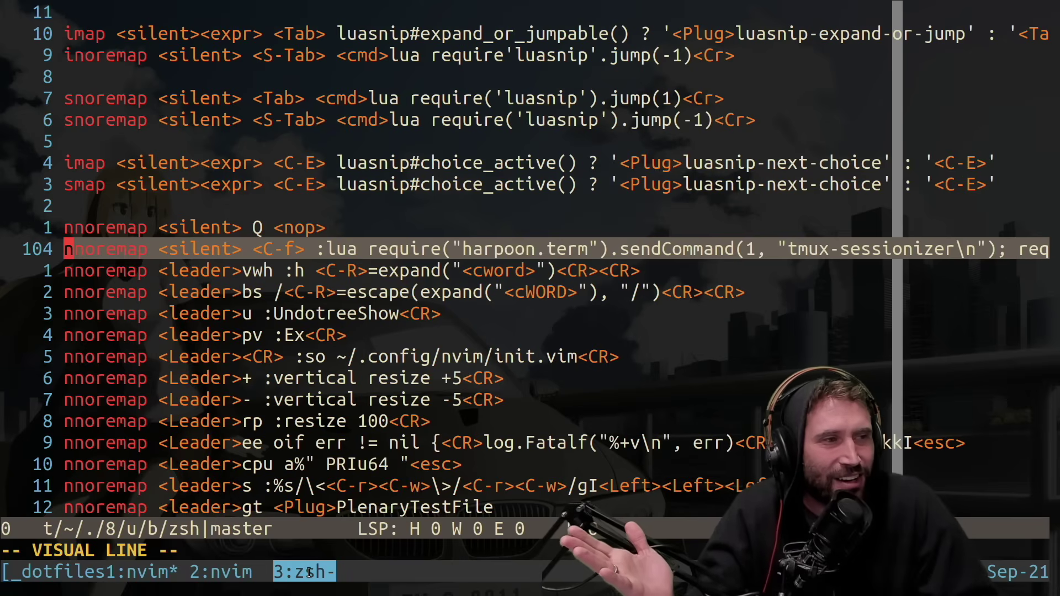
{"action": "left_click", "coordinate": [368, 470]}
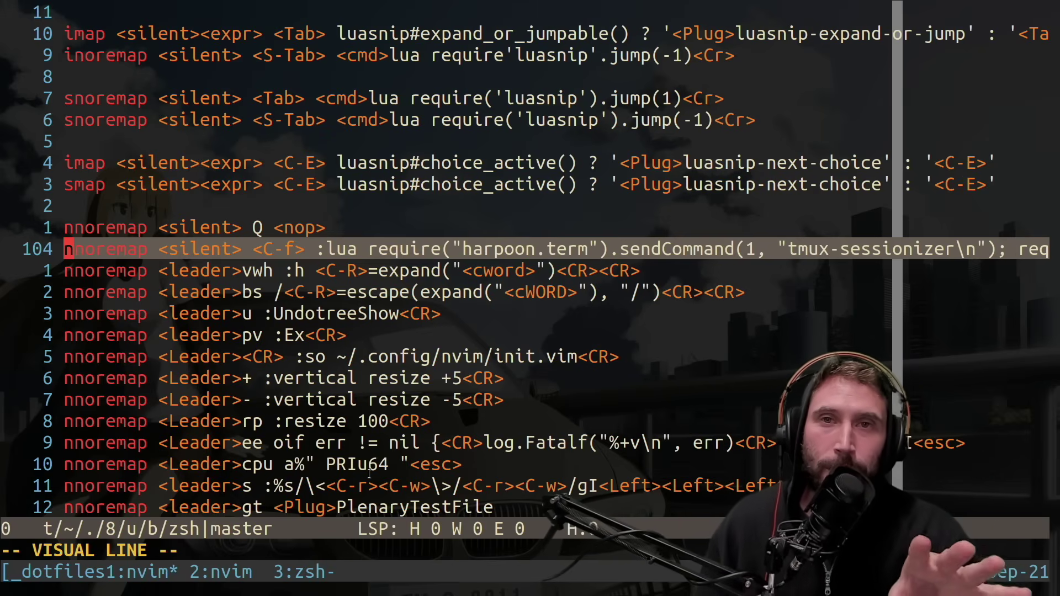
Create a new file named cht.sh from the netrw dotfiles listing in tmux window 2.
{"action": "key", "text": "ctrl+a"}
{"action": "key", "text": "2"}
{"action": "key", "text": "G"}
{"action": "key", "text": "percent"}
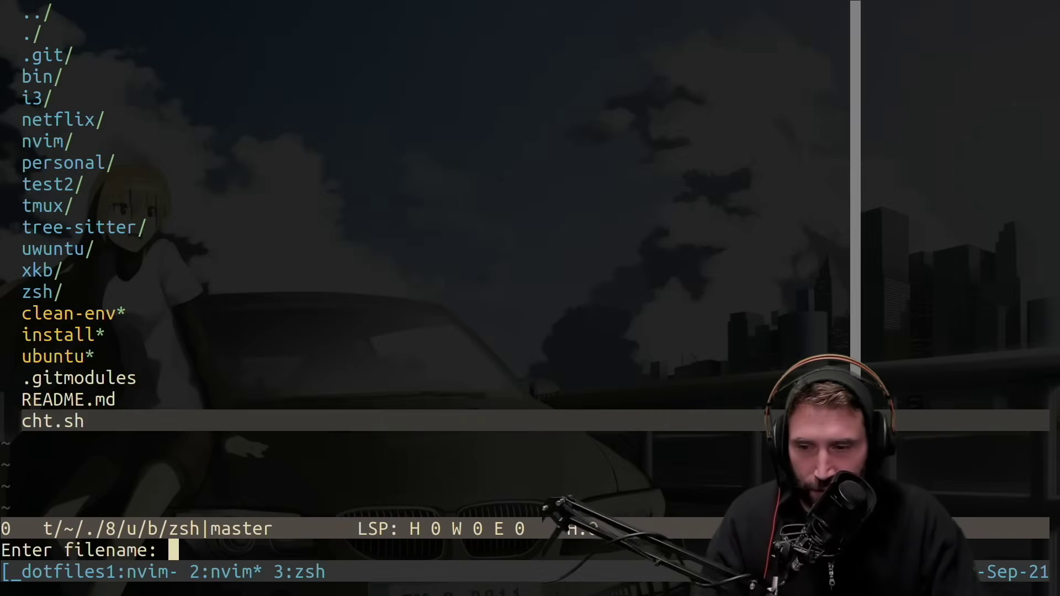
{"action": "type", "text": "cht.sh"}
{"action": "key", "text": "Return"}
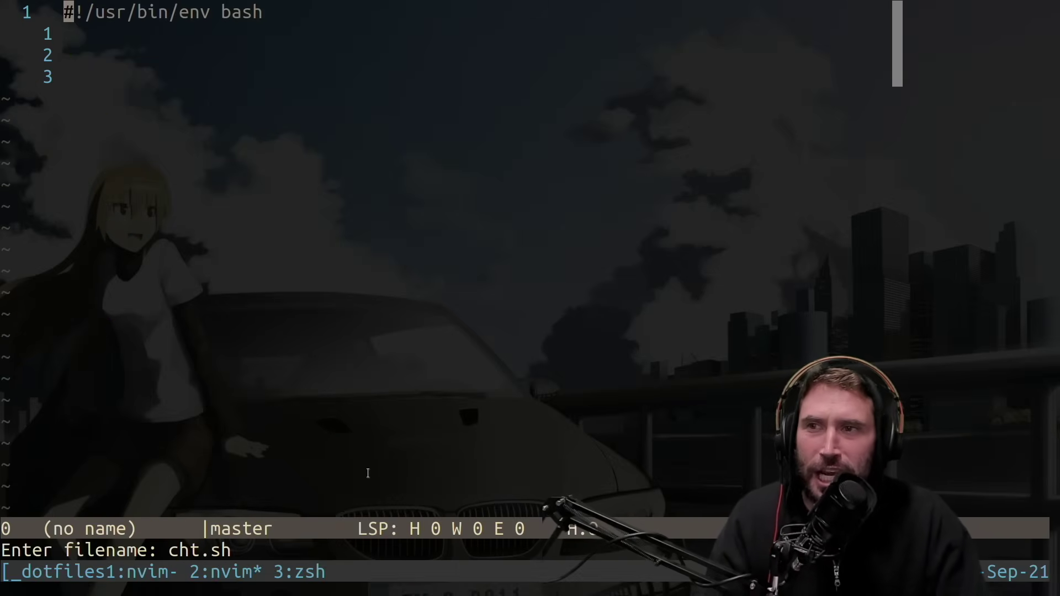
{"action": "type", "text": ":w"}
Save cht.sh with its bash shebang, remove the extra blank lines and save again.
{"action": "key", "text": "Return"}
{"action": "type", "text": "Vd"}
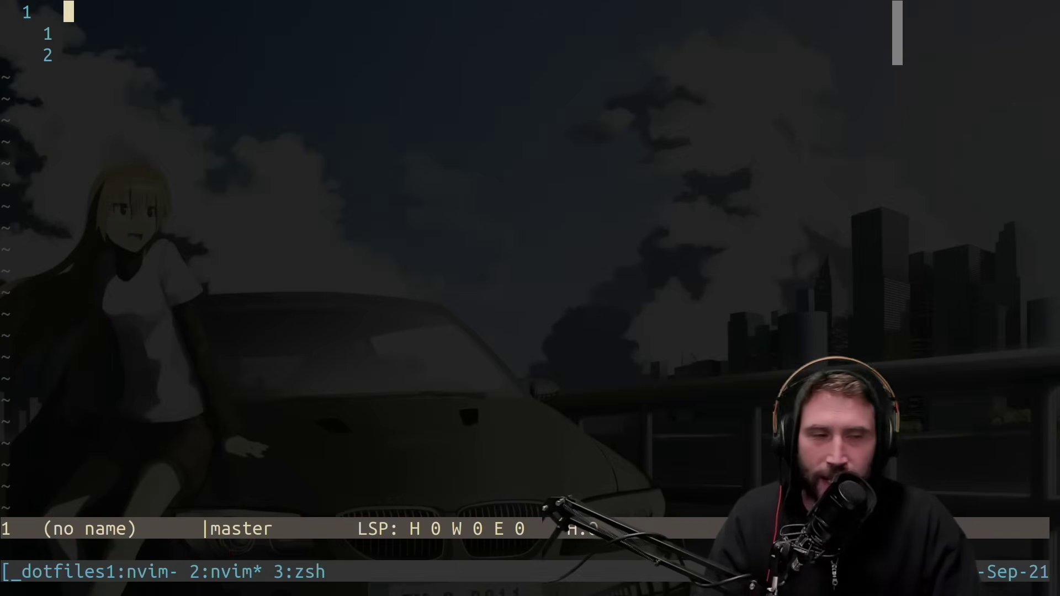
{"action": "type", "text": ":w"}
{"action": "key", "text": "Return"}
{"action": "type", "text": "jVj"}
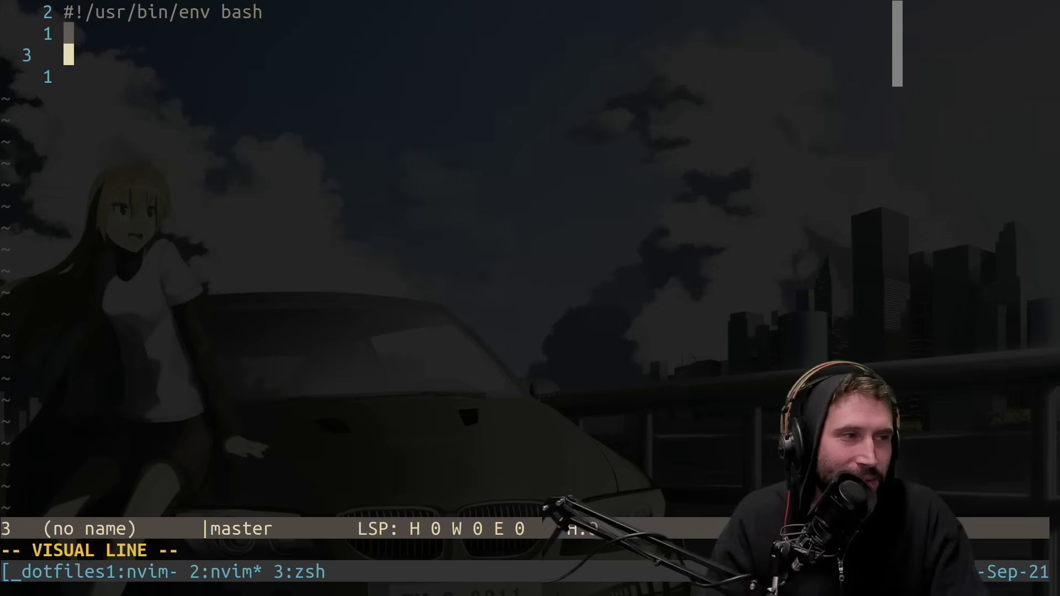
{"action": "type", "text": "d:w"}
{"action": "key", "text": "Return"}
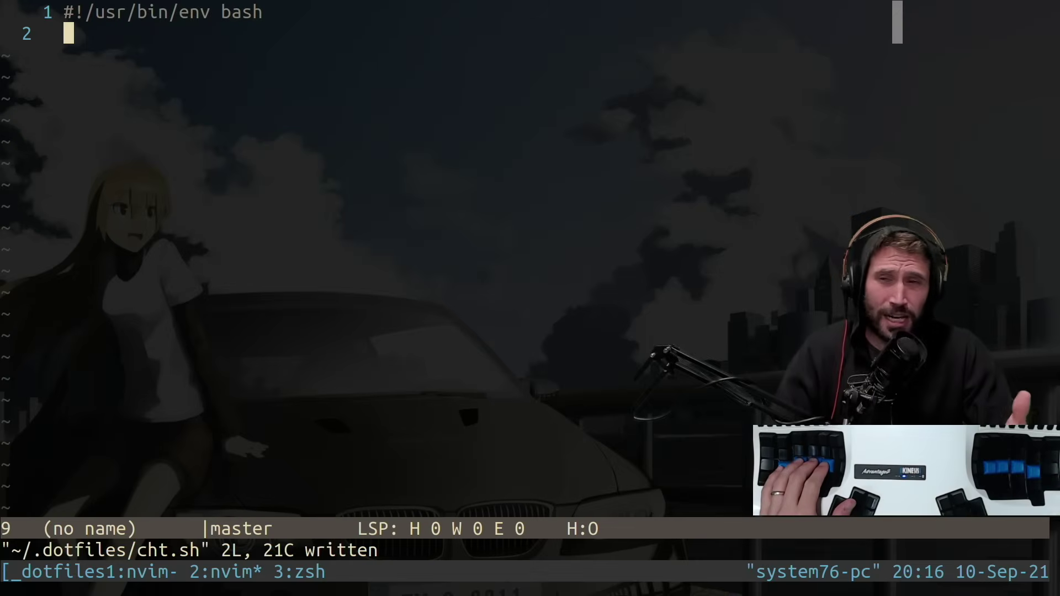
{"action": "type", "text": "Ocurl "}
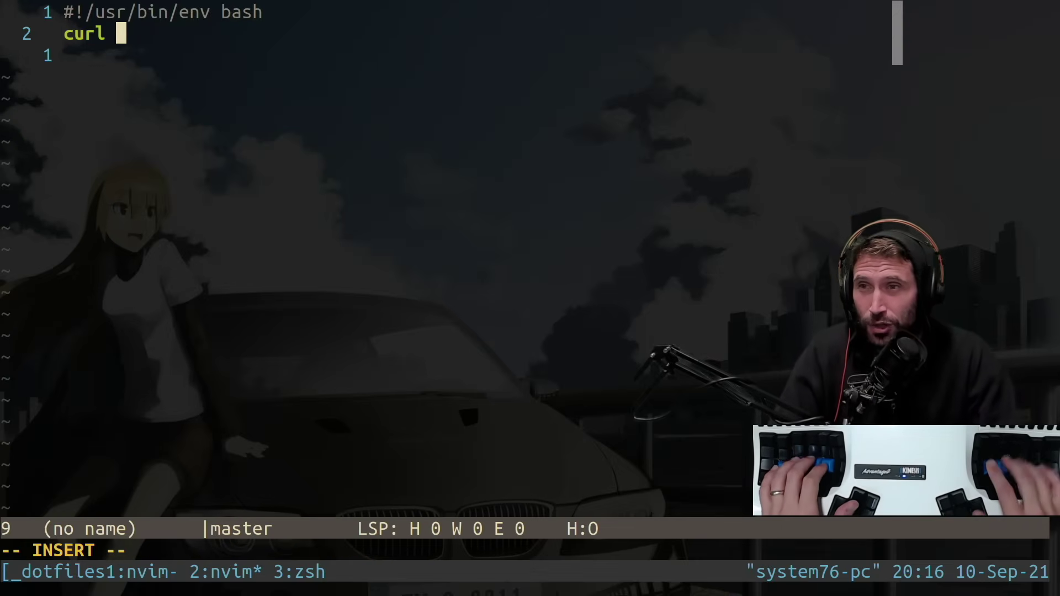
{"action": "type", "text": "sh/v"}
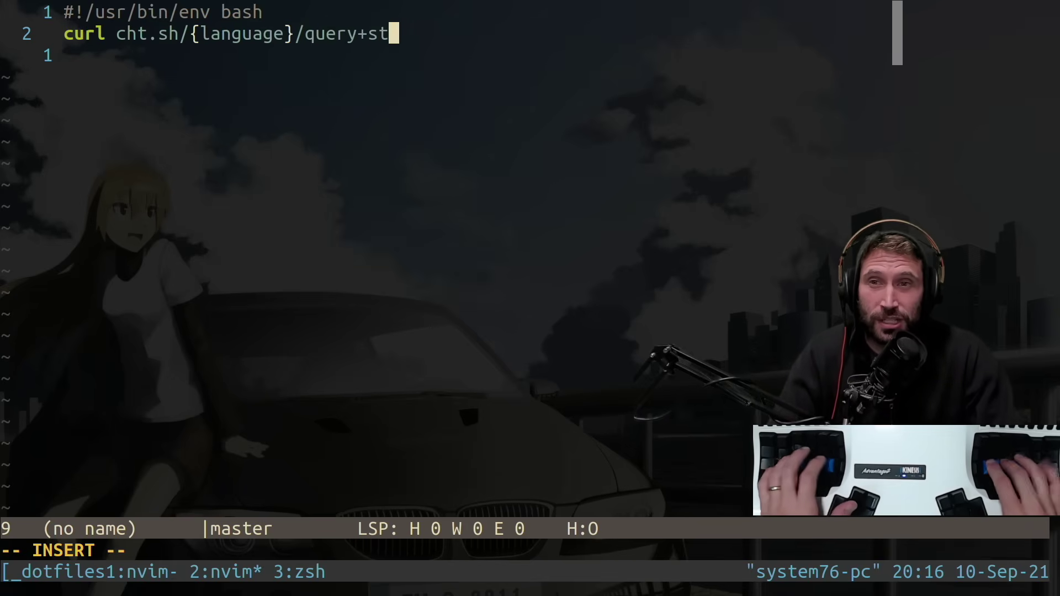
{"action": "type", "text": ":w"}
Save the language/query curl line and duplicate it with a core-util placeholder.
{"action": "key", "text": "Return"}
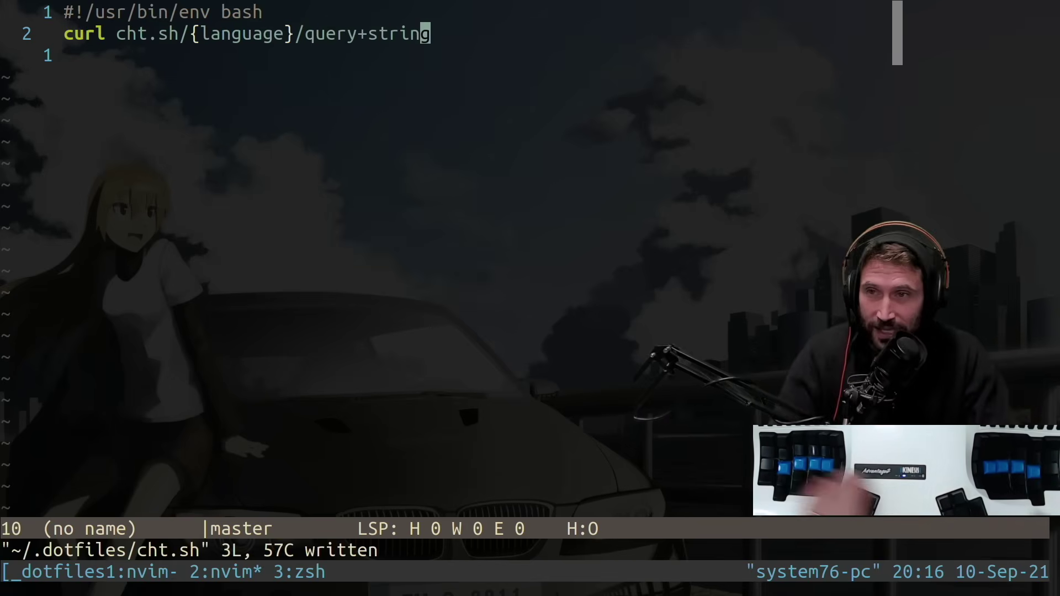
{"action": "key", "text": "y"}
{"action": "key", "text": "y"}
{"action": "key", "text": "p"}
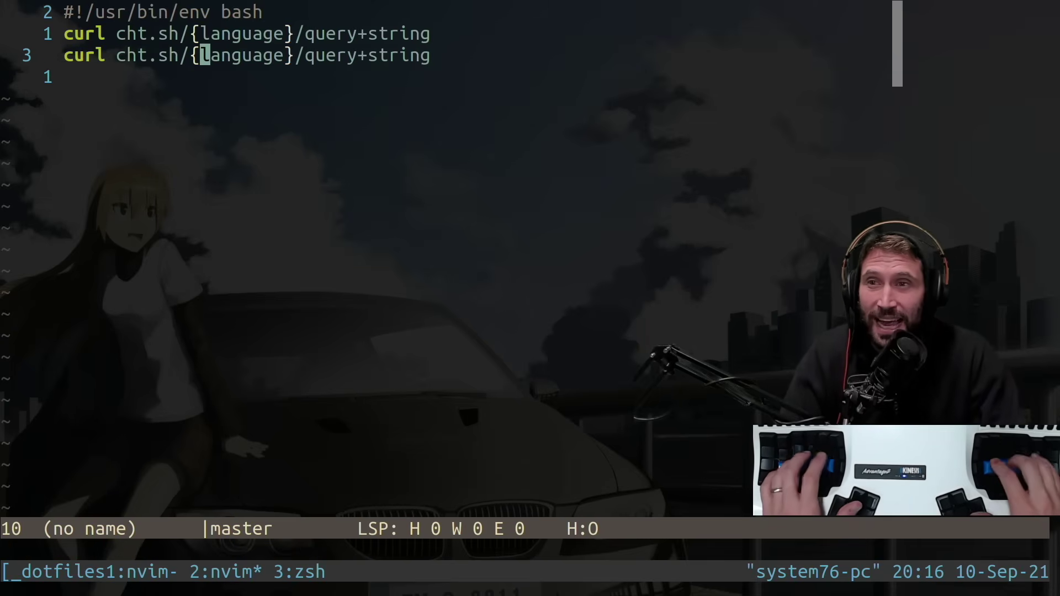
{"action": "key", "text": "c"}
{"action": "key", "text": "i"}
{"action": "key", "text": "braceleft"}
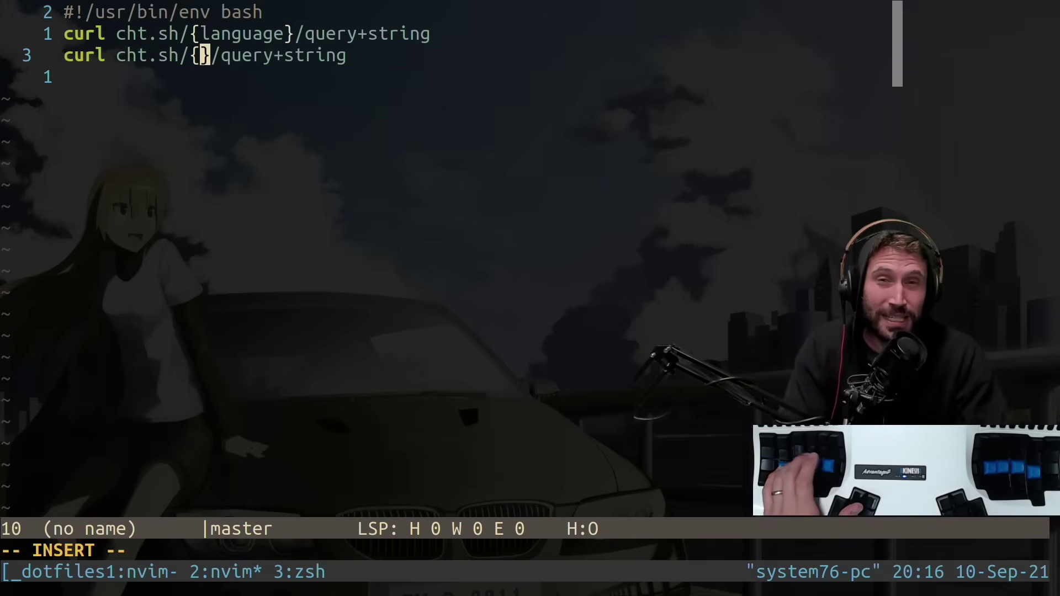
{"action": "type", "text": "core-ti"}
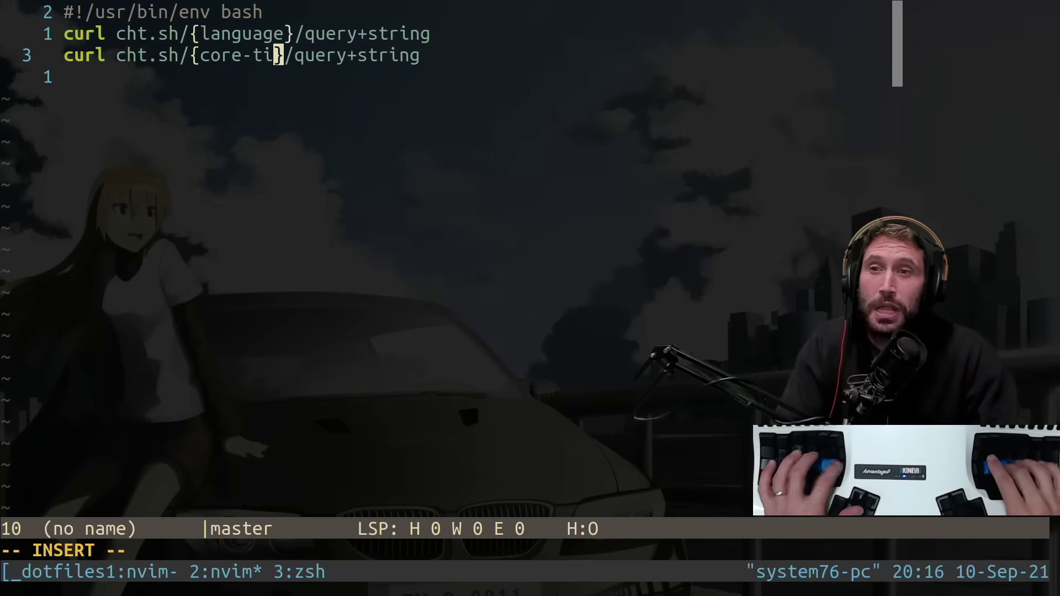
{"action": "type", "text": "l"}
{"action": "key", "text": "Escape"}
{"action": "type", "text": "u"}
Fix the core-util typo, add the ~operation part, drop the leftover /query+string and save.
{"action": "key", "text": "Escape"}
{"action": "key", "text": "f"}
{"action": "key", "text": "braceright"}
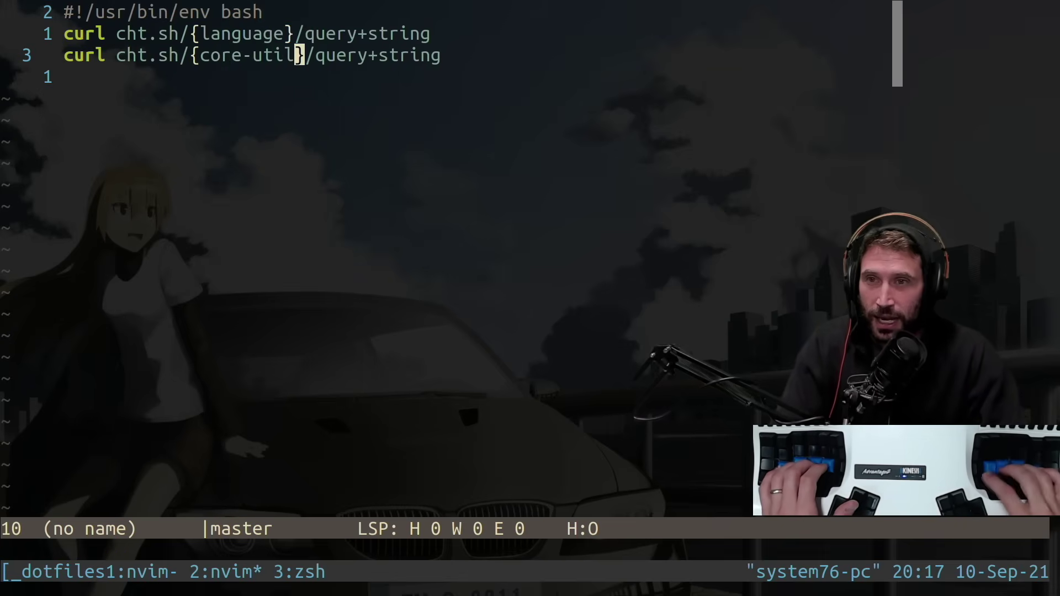
{"action": "key", "text": "ctrl+c"}
{"action": "type", "text": "a~"}
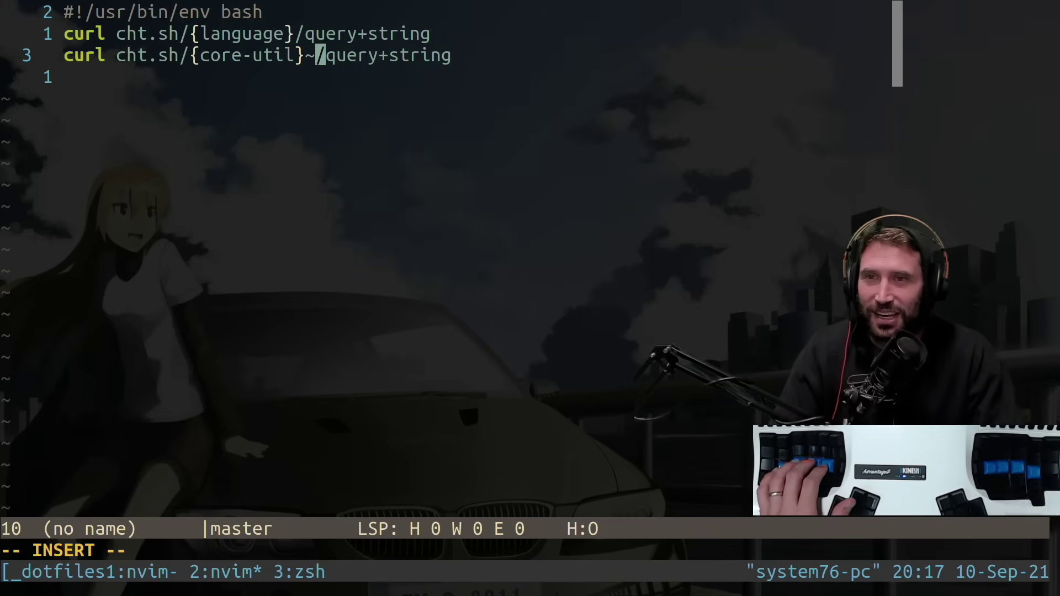
{"action": "type", "text": "{operation"}
{"action": "key", "text": "Escape"}
{"action": "type", "text": "la"}
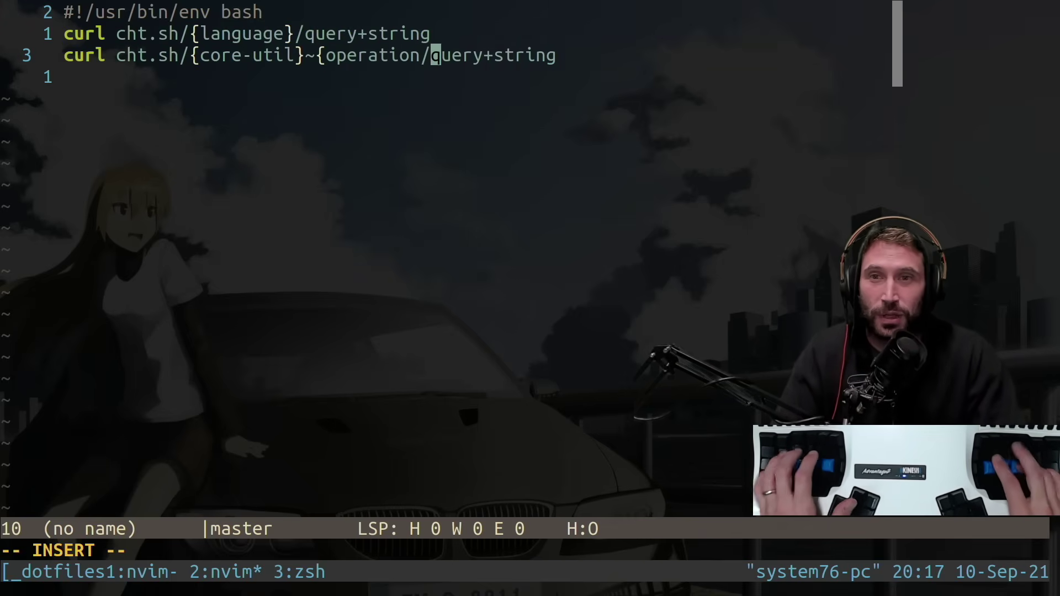
{"action": "type", "text": "}"}
{"action": "key", "text": "shift+d"}
{"action": "type", "text": ":w"}
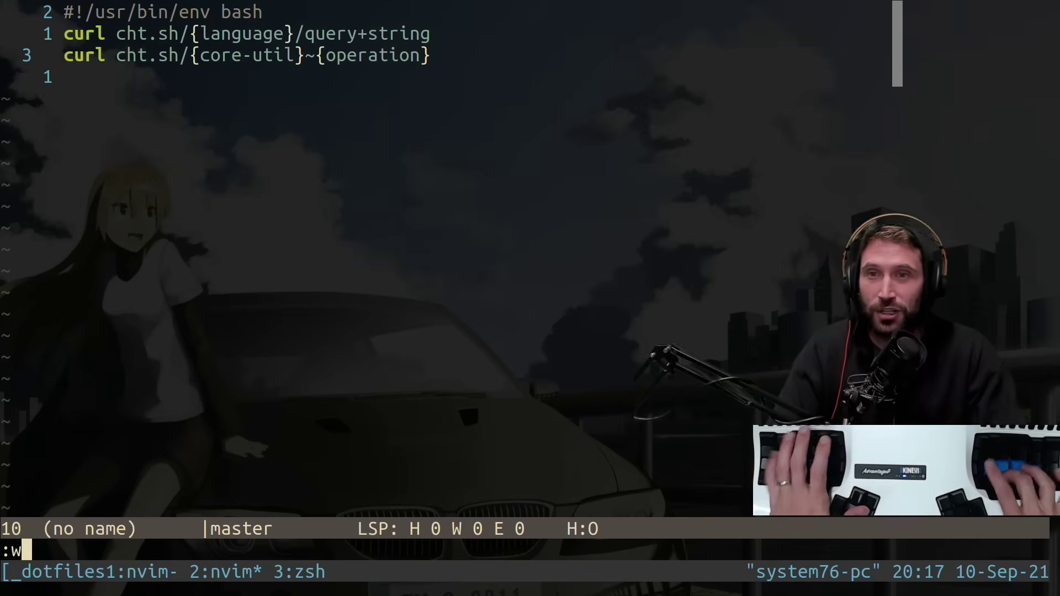
{"action": "key", "text": "Return"}
Copy the language curl line below the core-util line, removing the stray duplicate.
{"action": "key", "text": "shift+v"}
{"action": "key", "text": "y"}
{"action": "key", "text": "ctrl+c"}
{"action": "key", "text": "shift+p"}
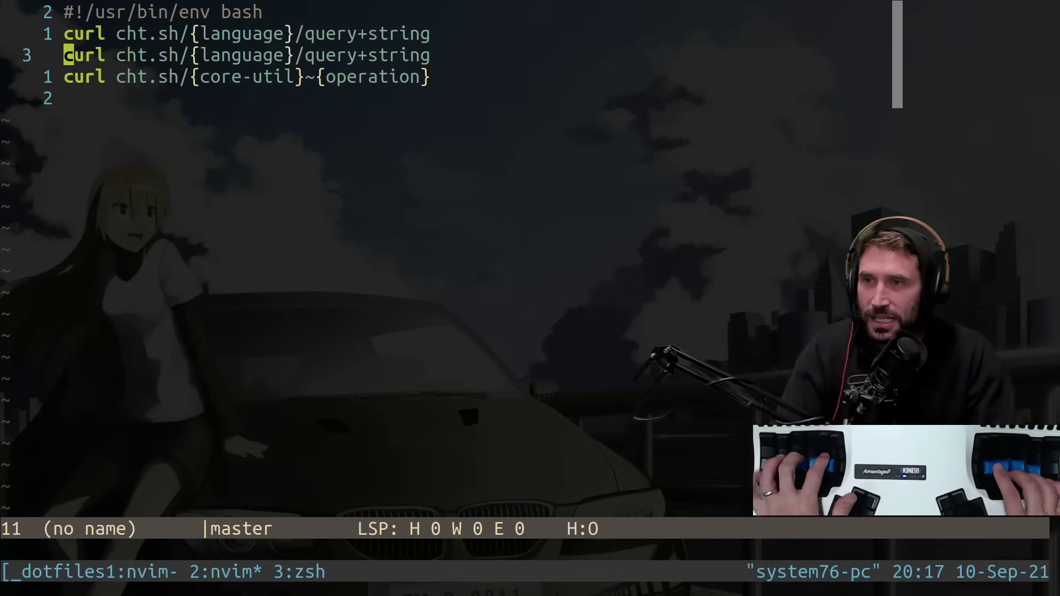
{"action": "key", "text": "j"}
{"action": "key", "text": "p"}
{"action": "key", "text": "ctrl+c"}
{"action": "key", "text": "k"}
{"action": "key", "text": "k"}
{"action": "key", "text": "d"}
{"action": "key", "text": "d"}
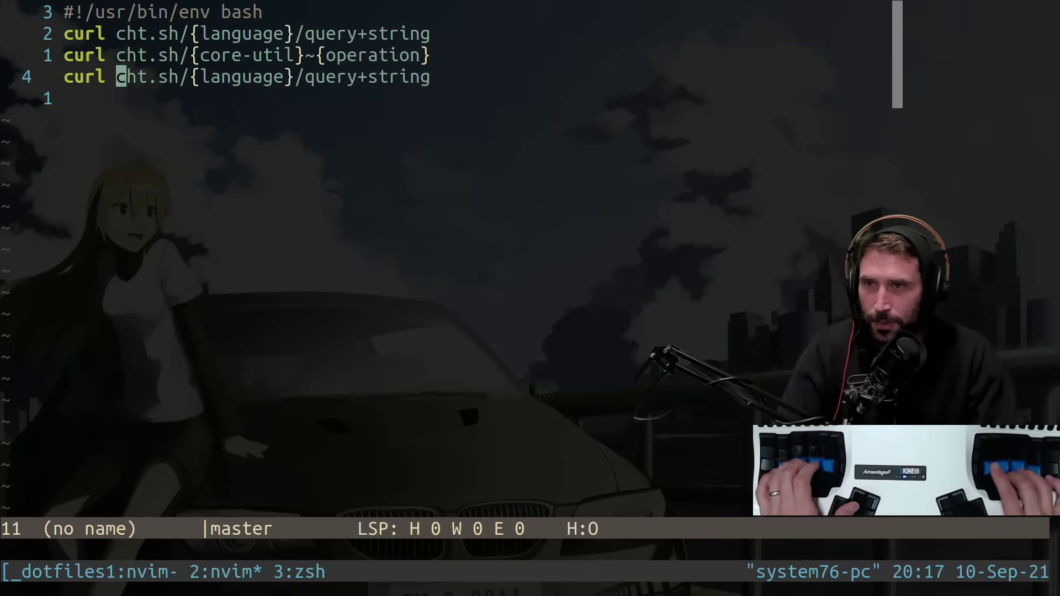
{"action": "type", "text": "ct}"}
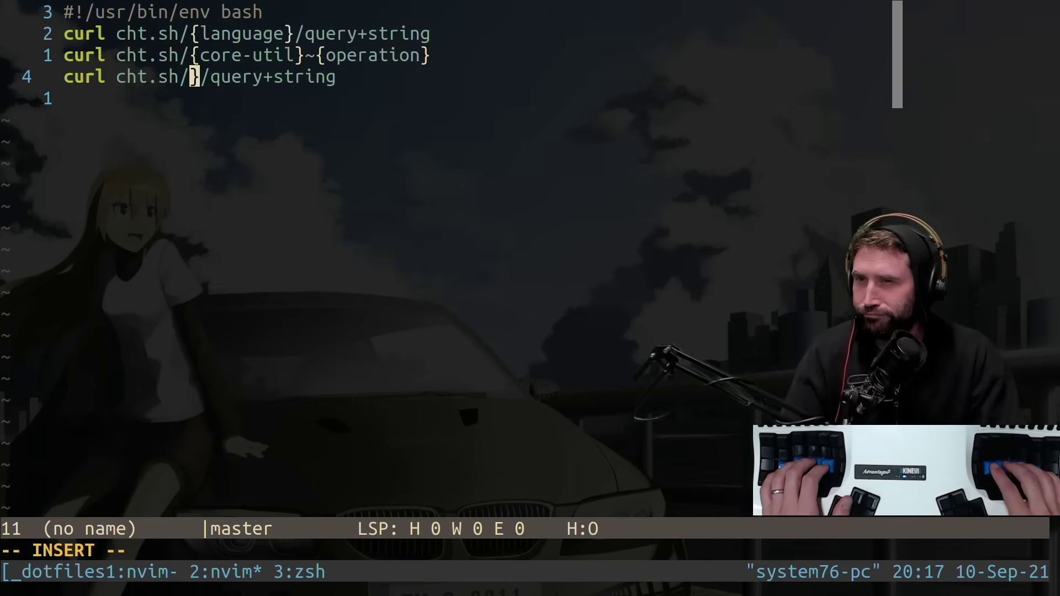
{"action": "type", "text": "golang"}
Rewrite the copied line as curl cht.sh/golang/slice and yank it.
{"action": "key", "text": "Escape"}
{"action": "key", "text": "l"}
{"action": "key", "text": "shift+c"}
{"action": "type", "text": "/slice"}
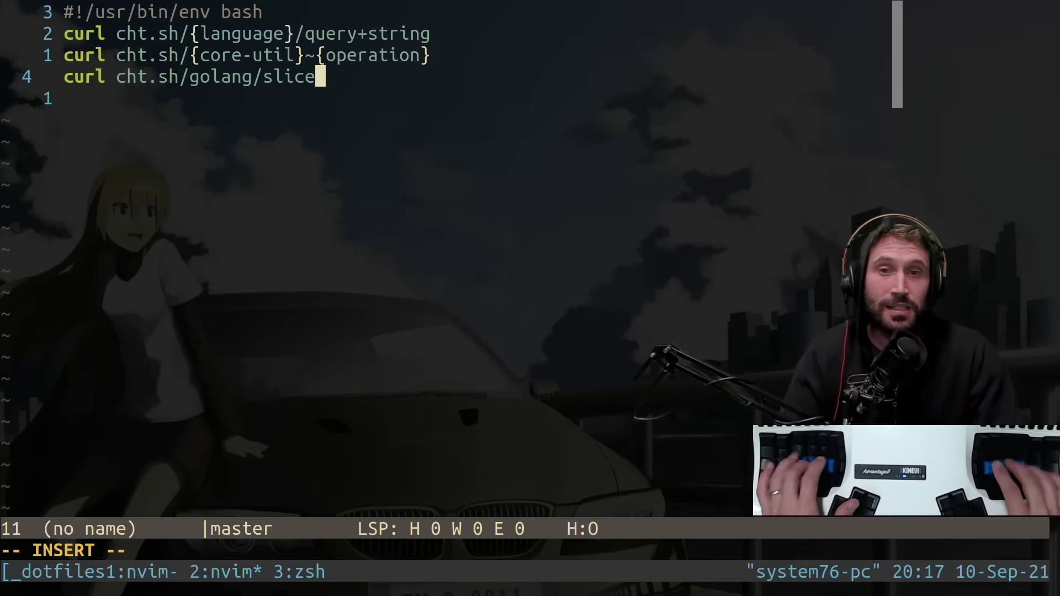
{"action": "key", "text": "Escape"}
{"action": "key", "text": "shift+v"}
{"action": "key", "text": "y"}
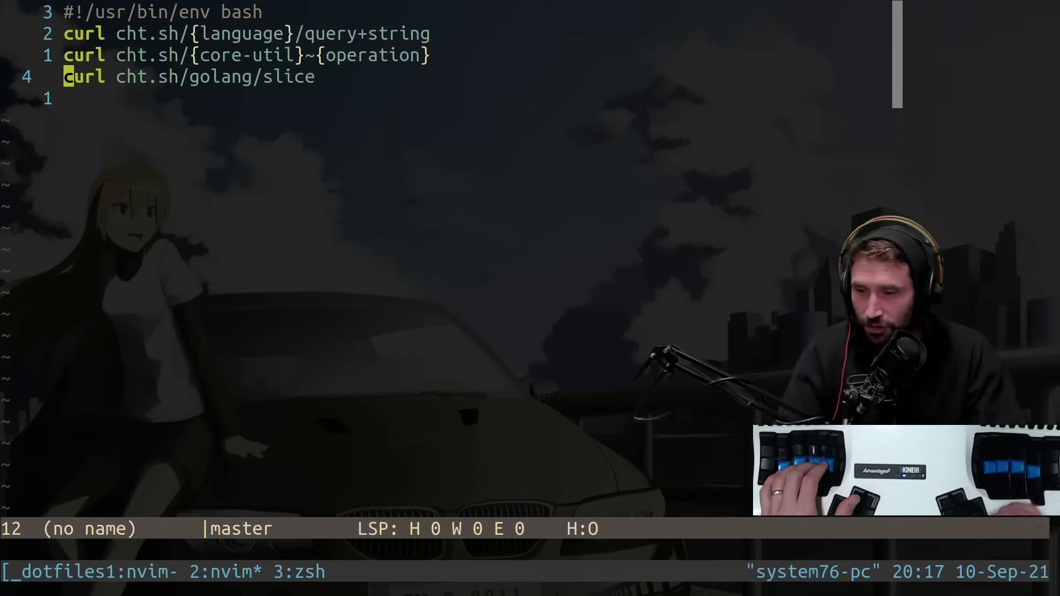
Paste and run the curl cht.sh/golang/slice query in the tmux shell window.
{"action": "key", "text": "ctrl+a"}
{"action": "key", "text": "3"}
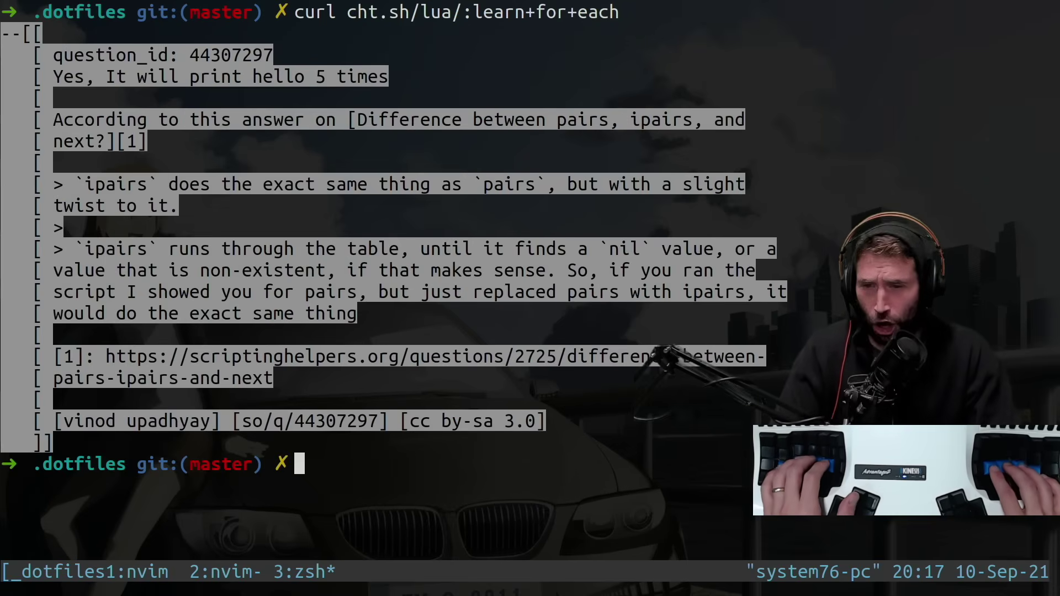
{"action": "key", "text": "ctrl+shift+v"}
{"action": "key", "text": "Return"}
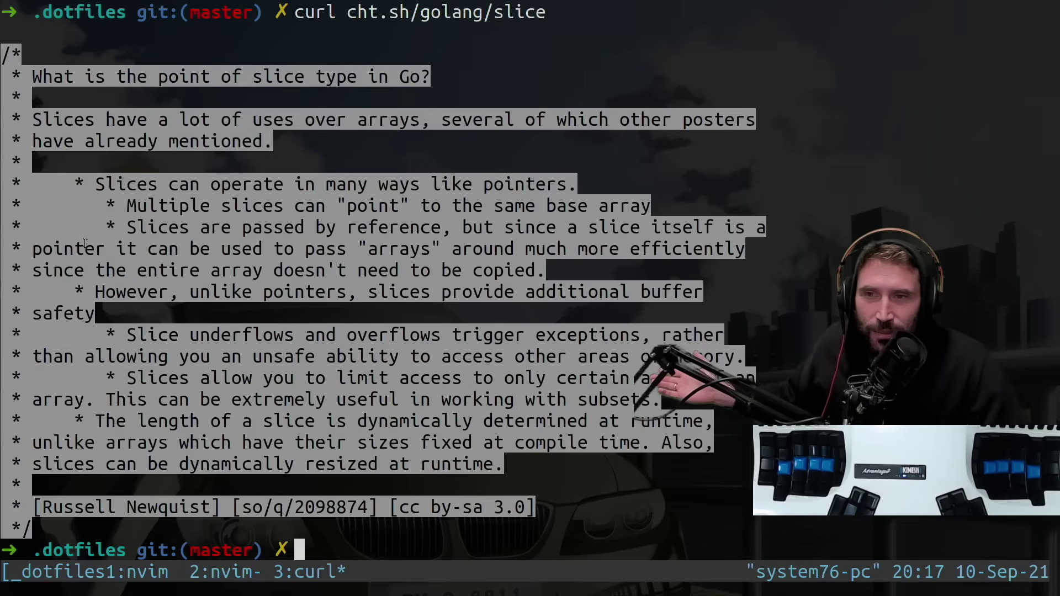
{"action": "left_click_drag", "start_coordinate": [183, 211], "coordinate": [379, 207]}
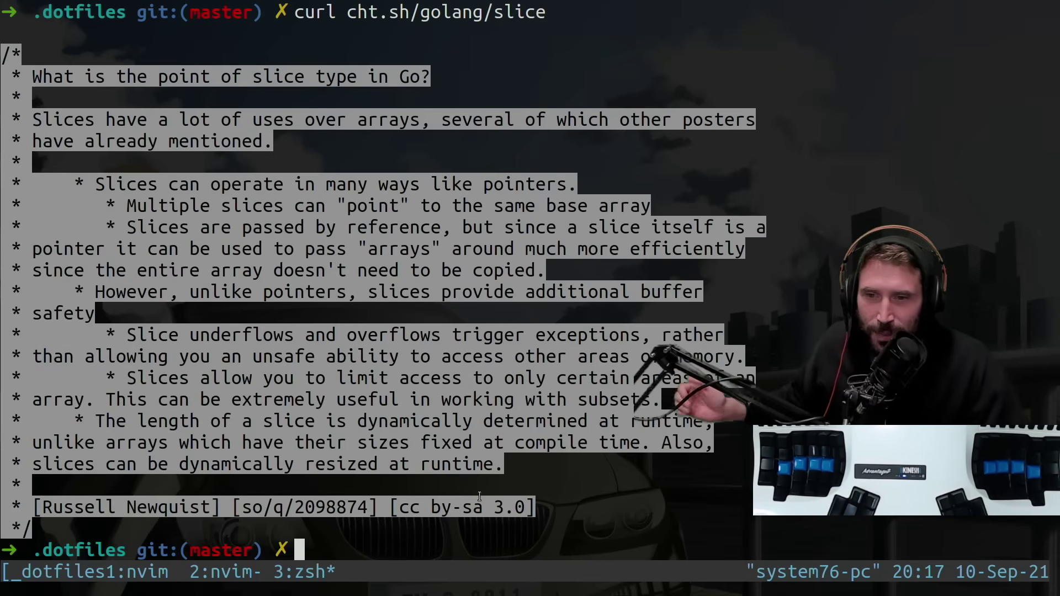
Edit the query into cht.sh/golang/:learn slice and run the corrected version.
{"action": "key", "text": "Up"}
{"action": "type", "text": "le"}
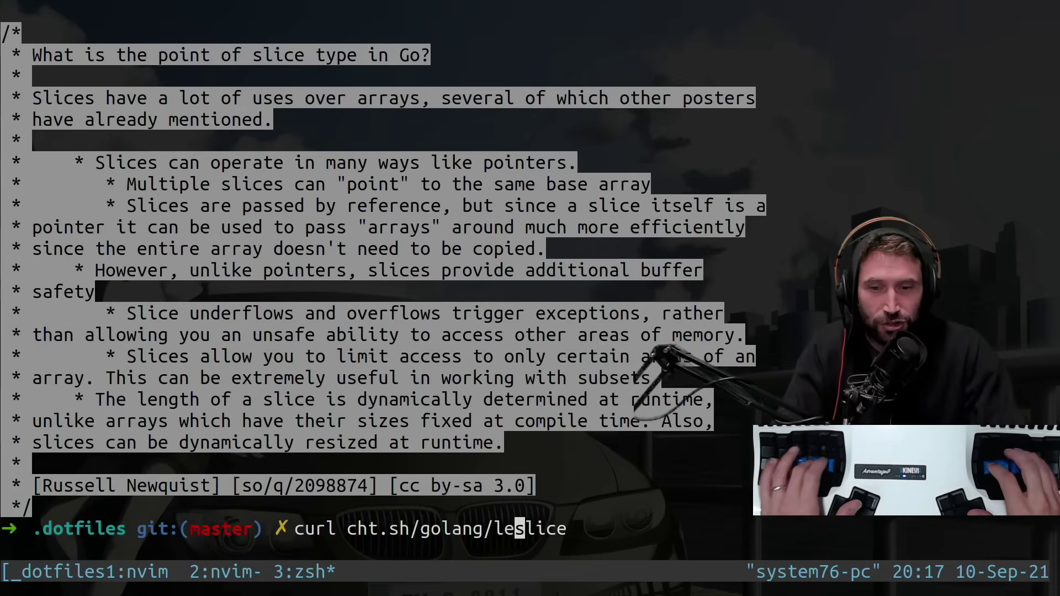
{"action": "type", "text": "arn:"}
{"action": "key", "text": "Return"}
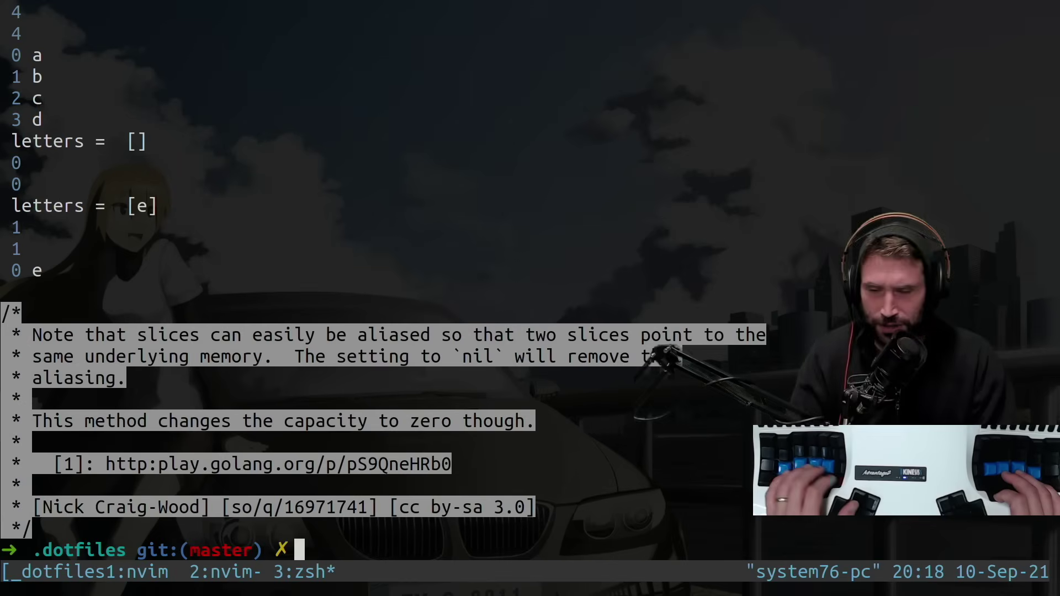
{"action": "key", "text": "Up"}
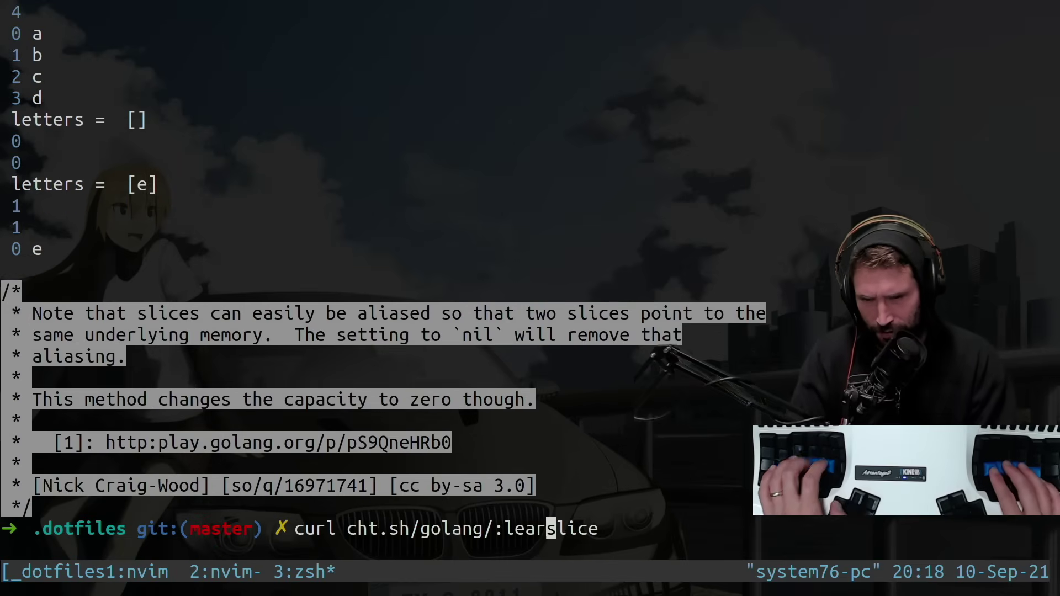
{"action": "type", "text": "learn"}
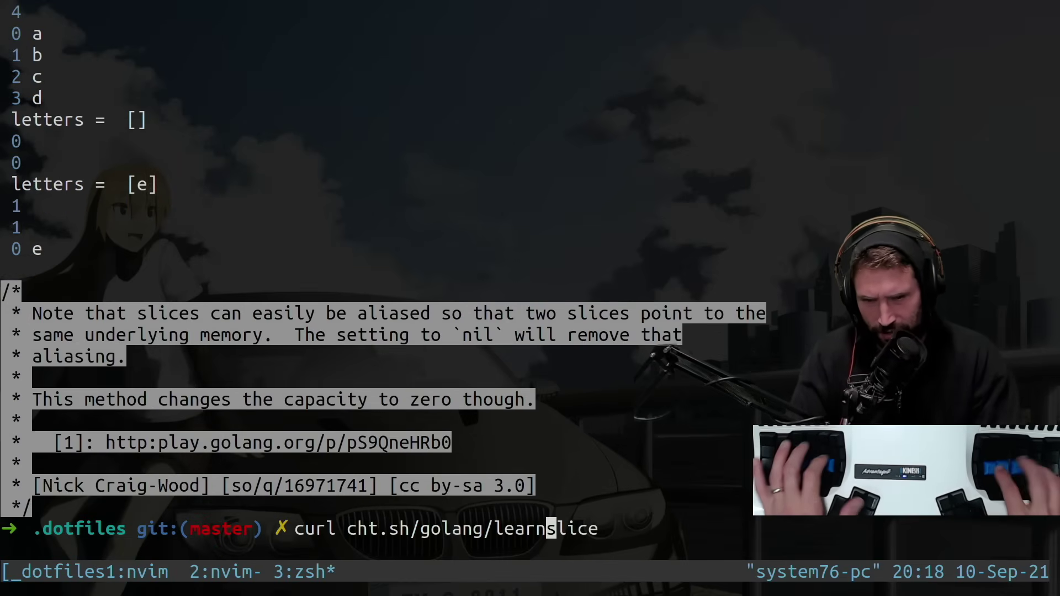
{"action": "type", "text": ":"}
{"action": "key", "text": "Return"}
Page through the Go slice tutorial in tmux copy mode, then close the extra shell window.
{"action": "key", "text": "ctrl+a"}
{"action": "key", "text": "bracketleft"}
{"action": "key", "text": "ctrl+u"}
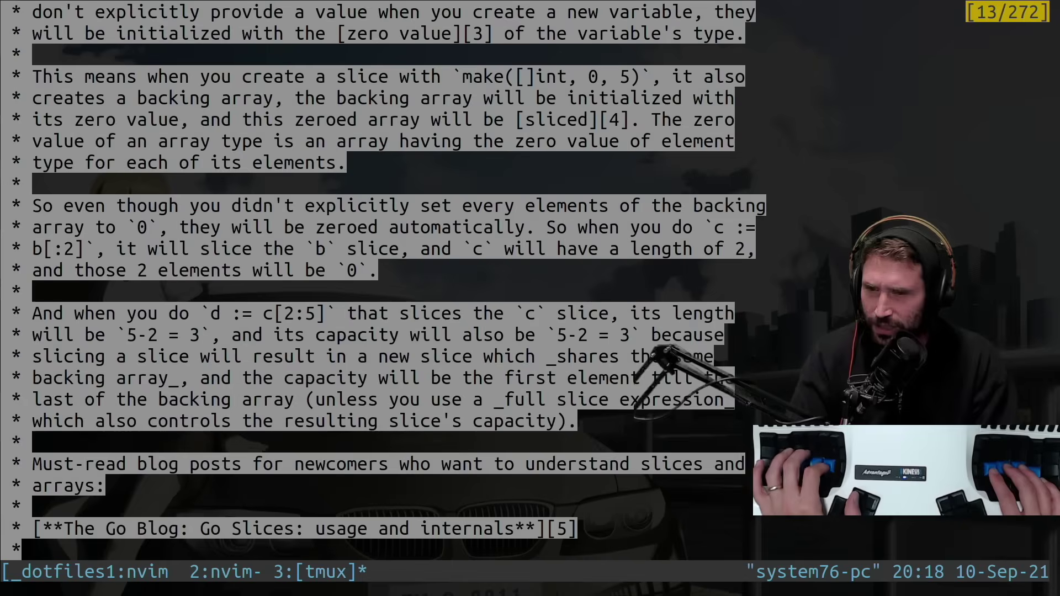
{"action": "key", "text": "ctrl+u"}
{"action": "key", "text": "ctrl+u"}
{"action": "key", "text": "ctrl+u"}
{"action": "key", "text": "ctrl+u"}
{"action": "key", "text": "ctrl+u"}
{"action": "key", "text": "ctrl+d"}
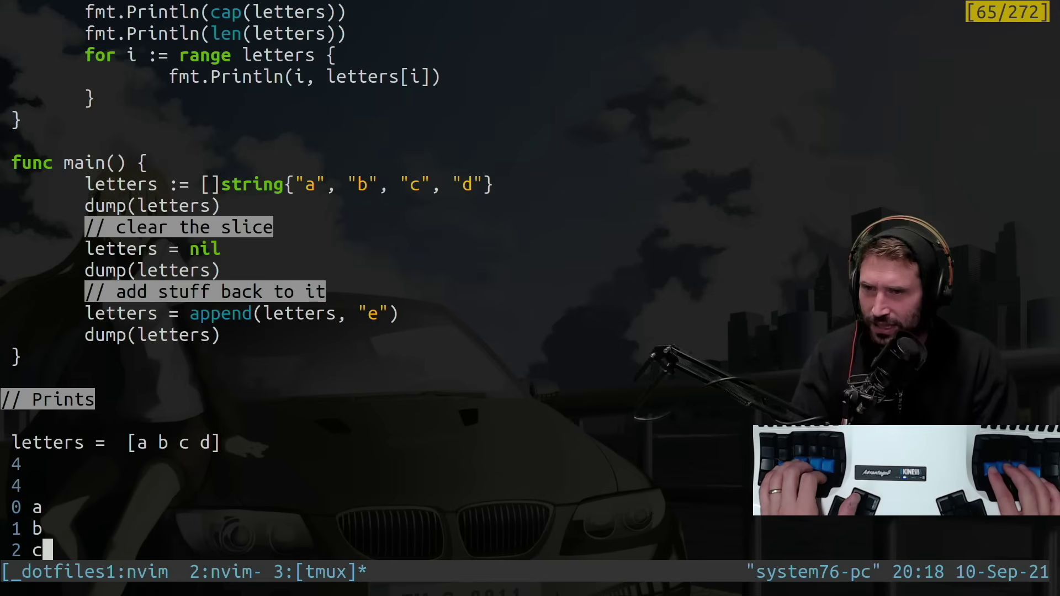
{"action": "key", "text": "ctrl+d"}
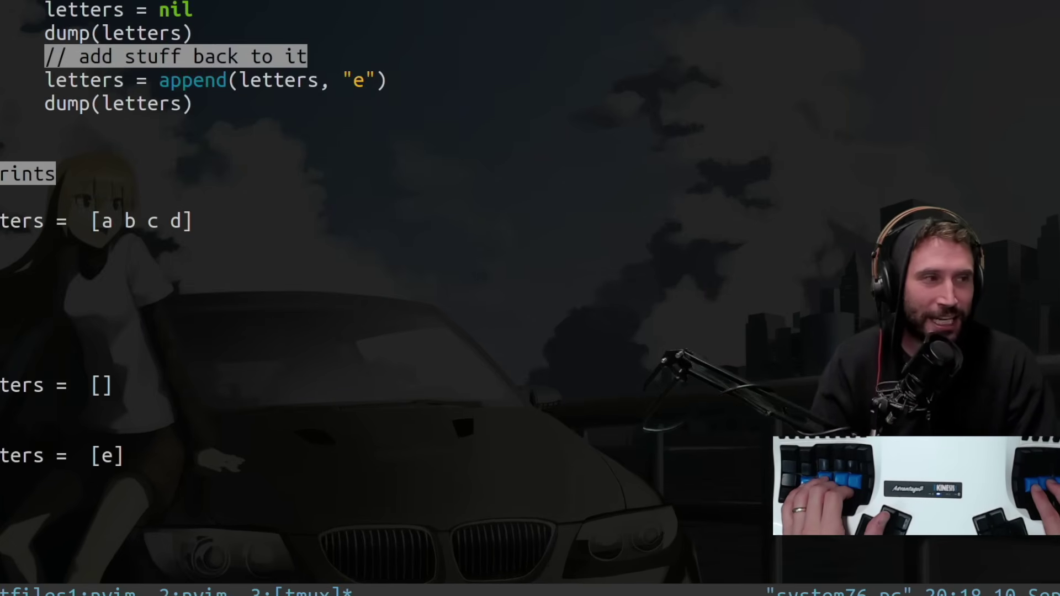
{"action": "key", "text": "shift+g"}
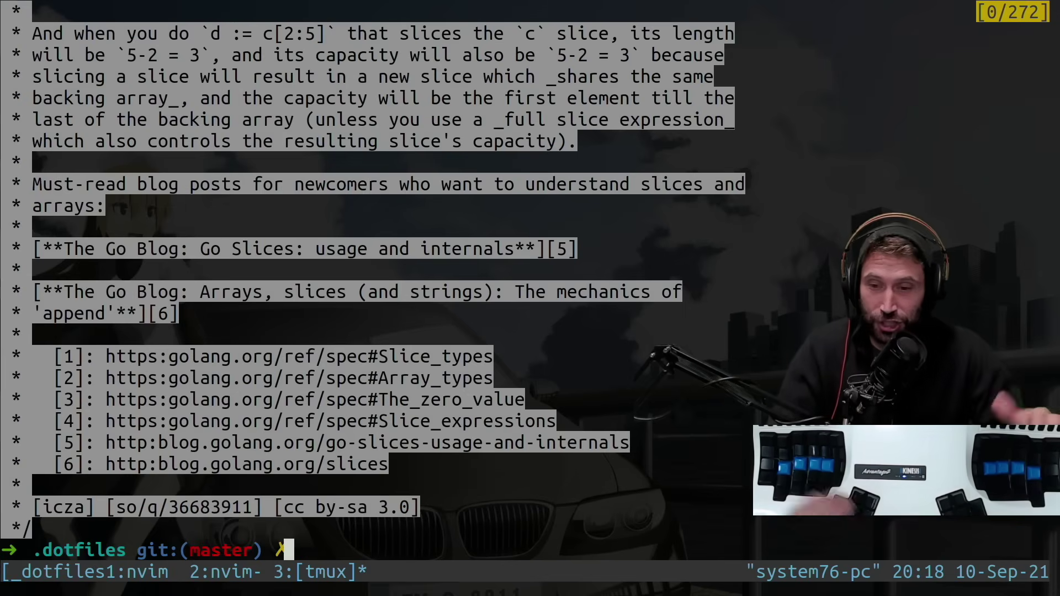
{"action": "key", "text": "q"}
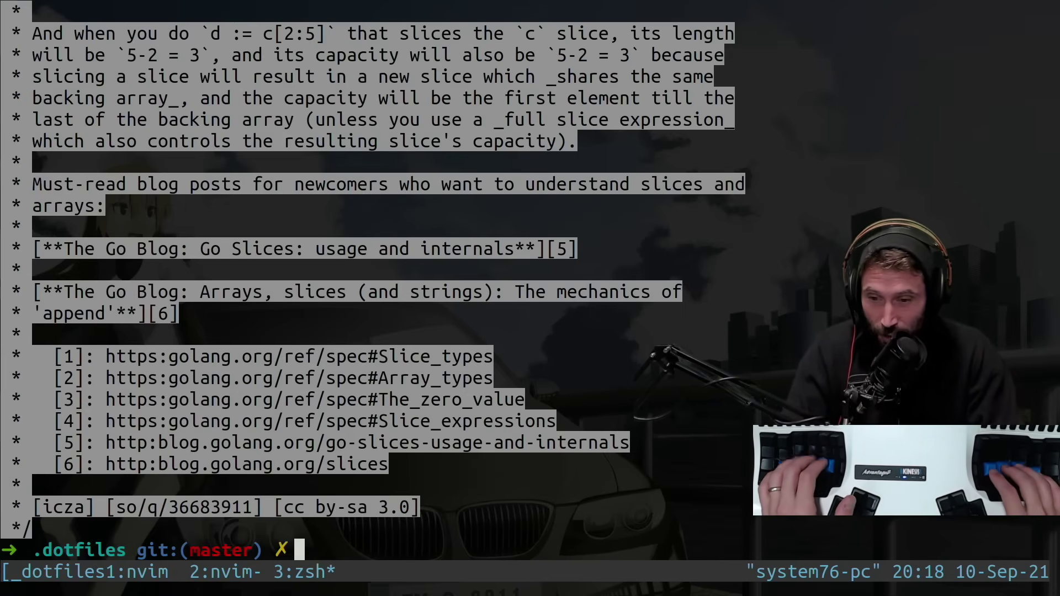
{"action": "key", "text": "ctrl+d"}
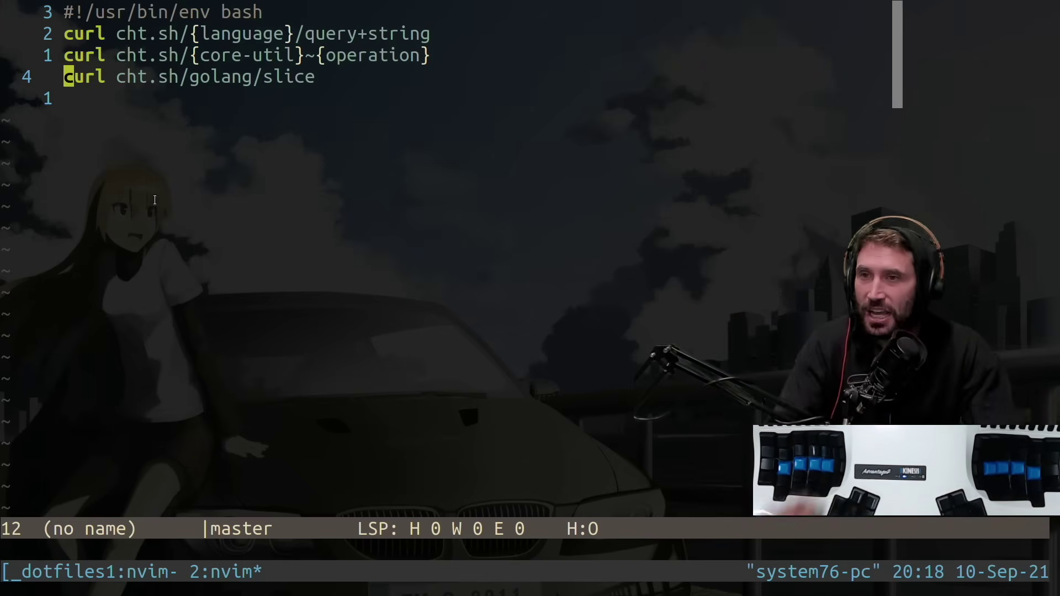
Return to cht.sh in Neovim and delete the old curl example lines.
{"action": "key", "text": "ctrl+c"}
{"action": "key", "text": "space"}
{"action": "key", "text": "t"}
{"action": "key", "text": "u"}
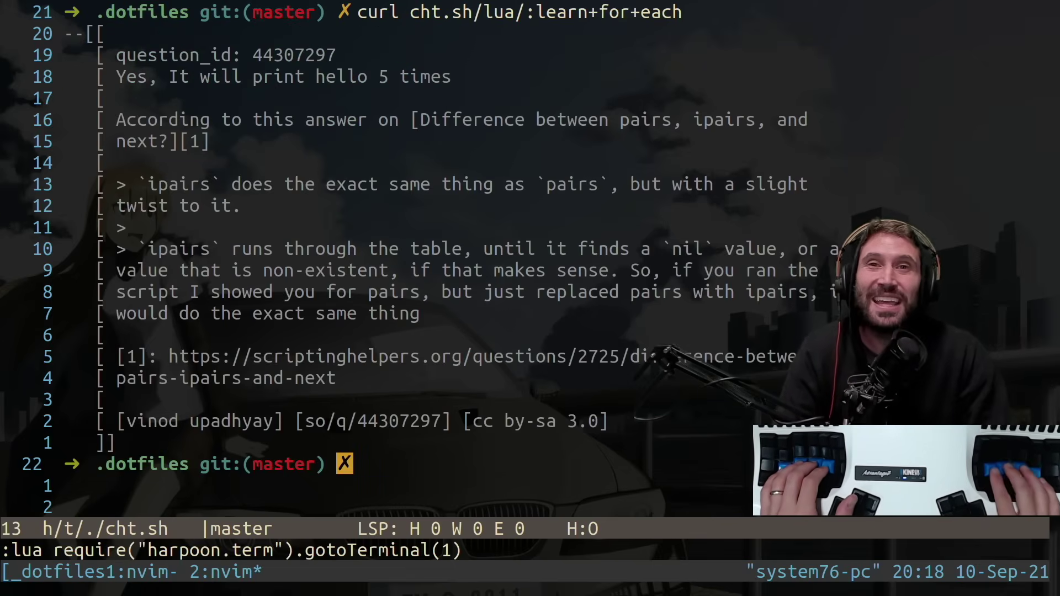
{"action": "key", "text": "ctrl+h"}
{"action": "type", "text": "d2k:w"}
{"action": "key", "text": "Return"}
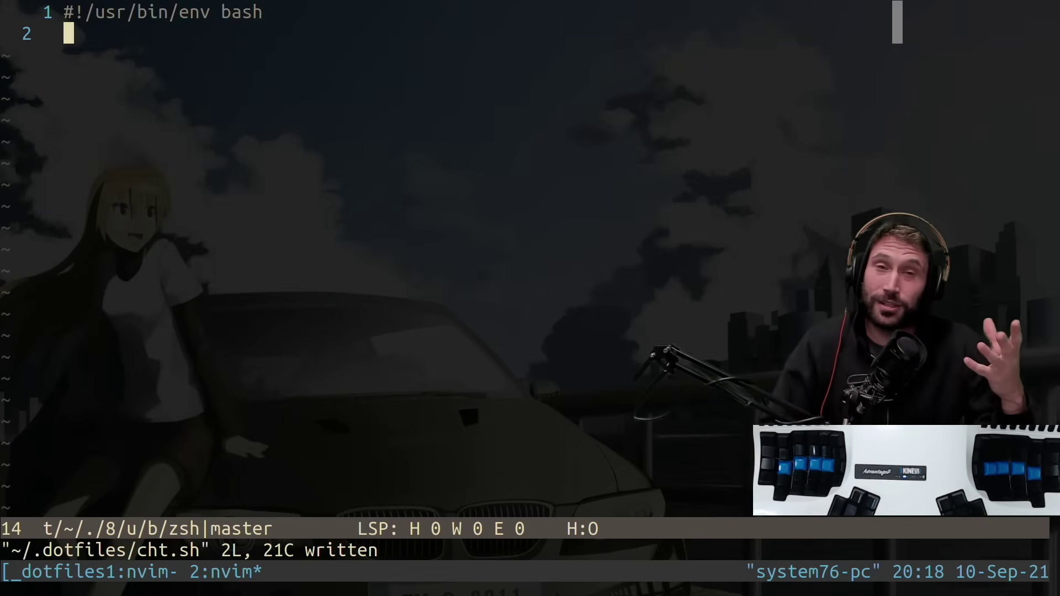
Add languages=`echo "golang lua cpp c typescript nodejs" | tr ' ' '\n'` and save.
{"action": "key", "text": "o"}
{"action": "type", "text": "languages"}
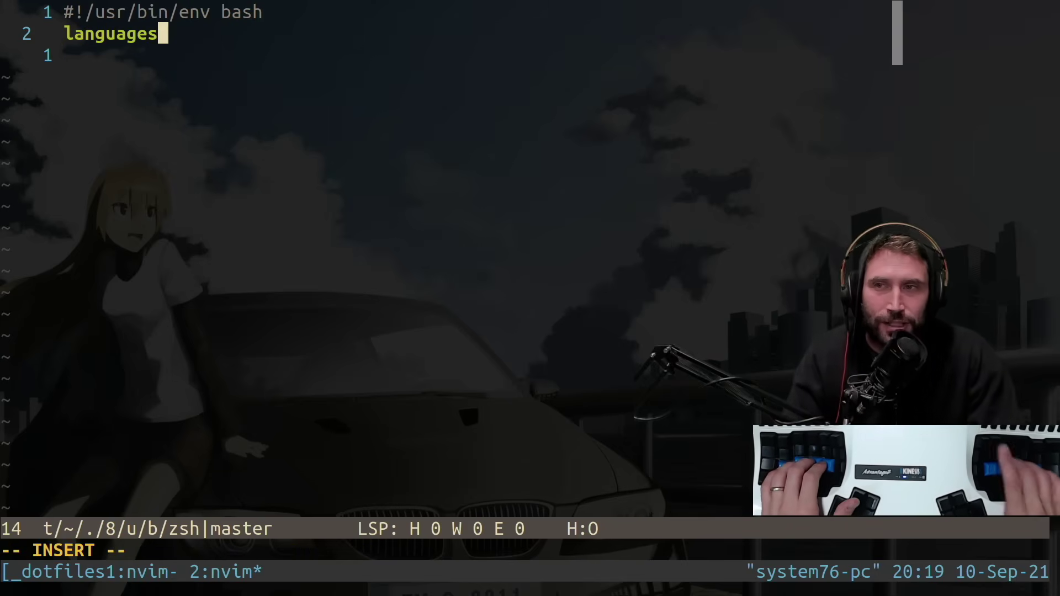
{"action": "type", "text": "="}
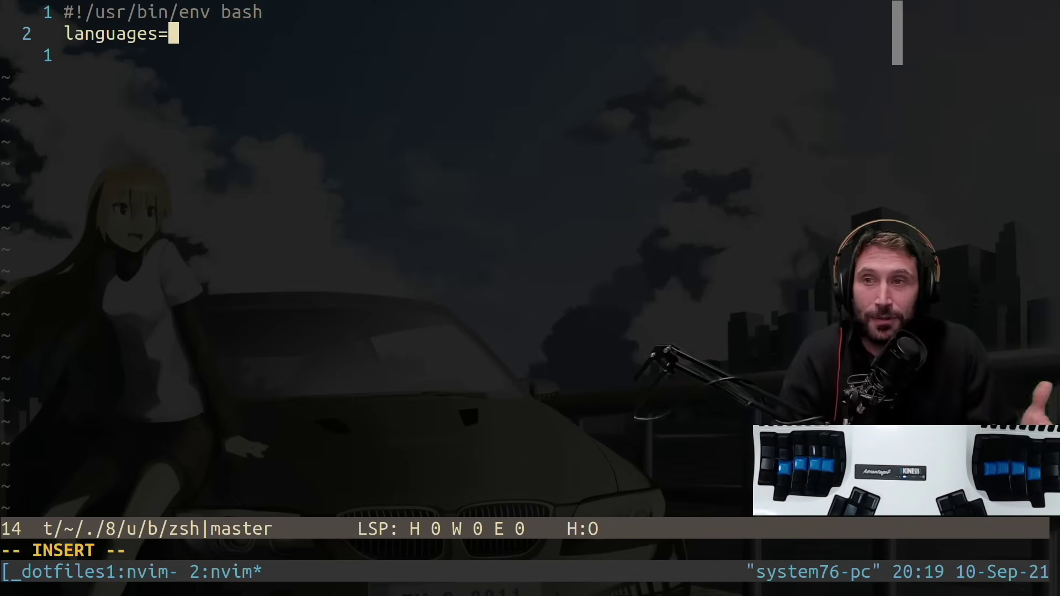
{"action": "type", "text": "ec"}
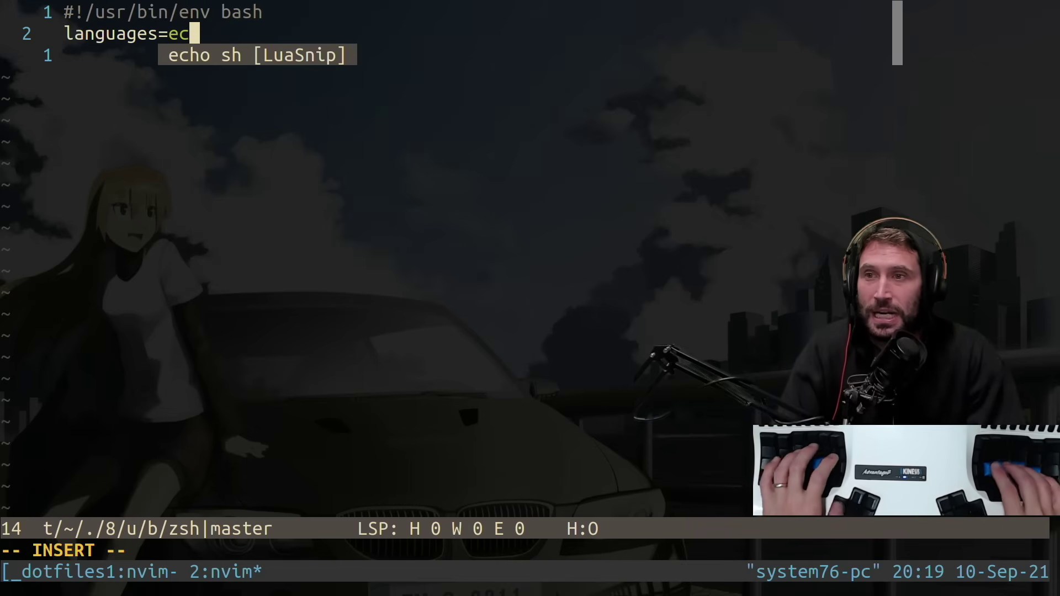
{"action": "key", "text": "BackSpace"}
{"action": "key", "text": "BackSpace"}
{"action": "type", "text": "`echo \""}
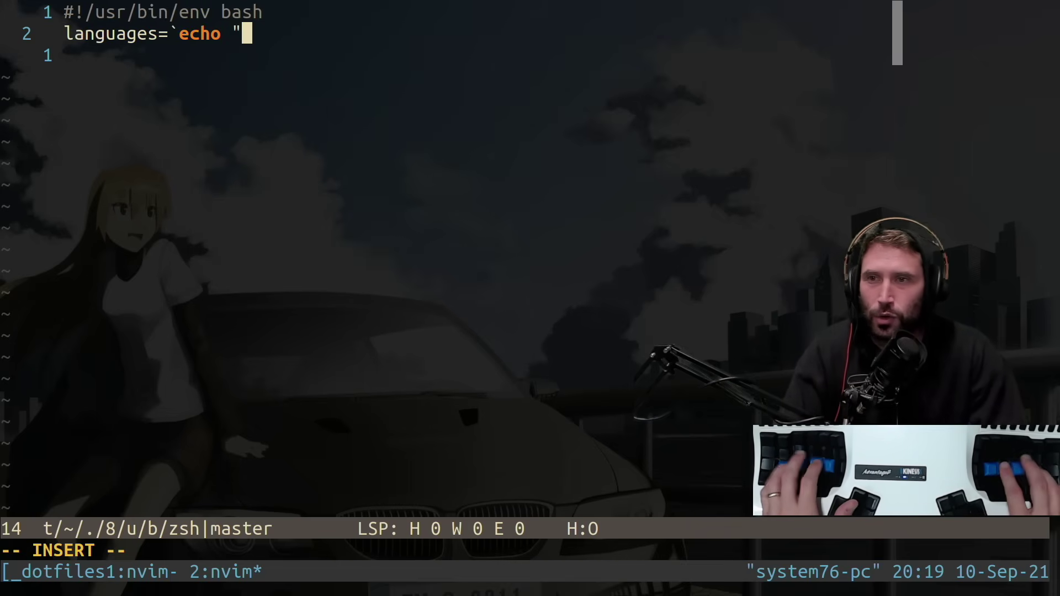
{"action": "type", "text": "golang lua cpp c typescript nodejs"}
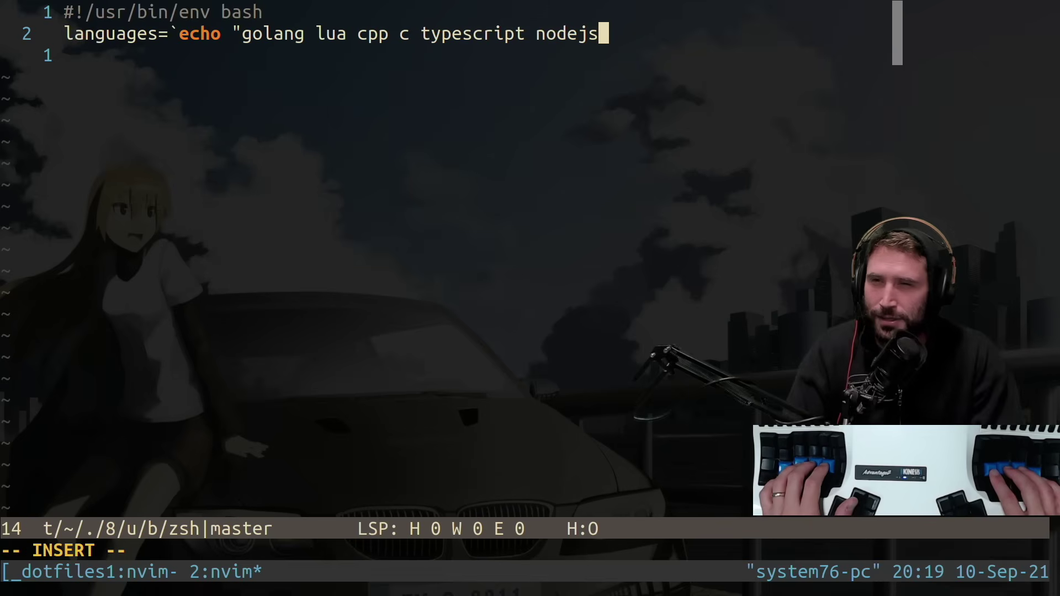
{"action": "type", "text": "\" | tr ' ' '\\n"}
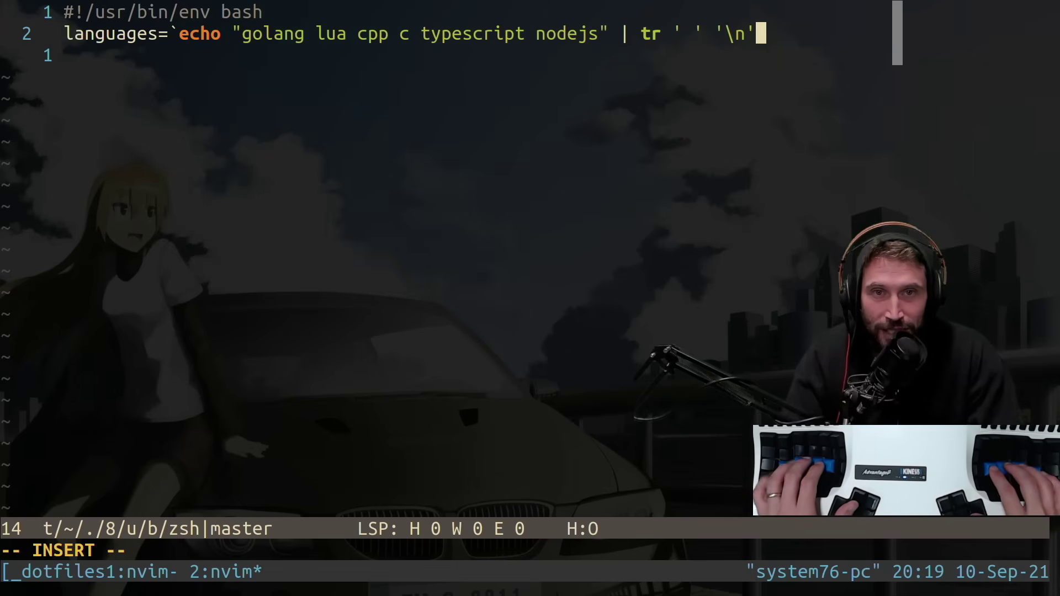
{"action": "key", "text": "Escape"}
{"action": "type", "text": ":w"}
{"action": "key", "text": "Return"}
Duplicate the line as core_utils with xargs find mv sed awk, save, and start a new line.
{"action": "key", "text": "shift+v"}
{"action": "type", "text": "yp"}
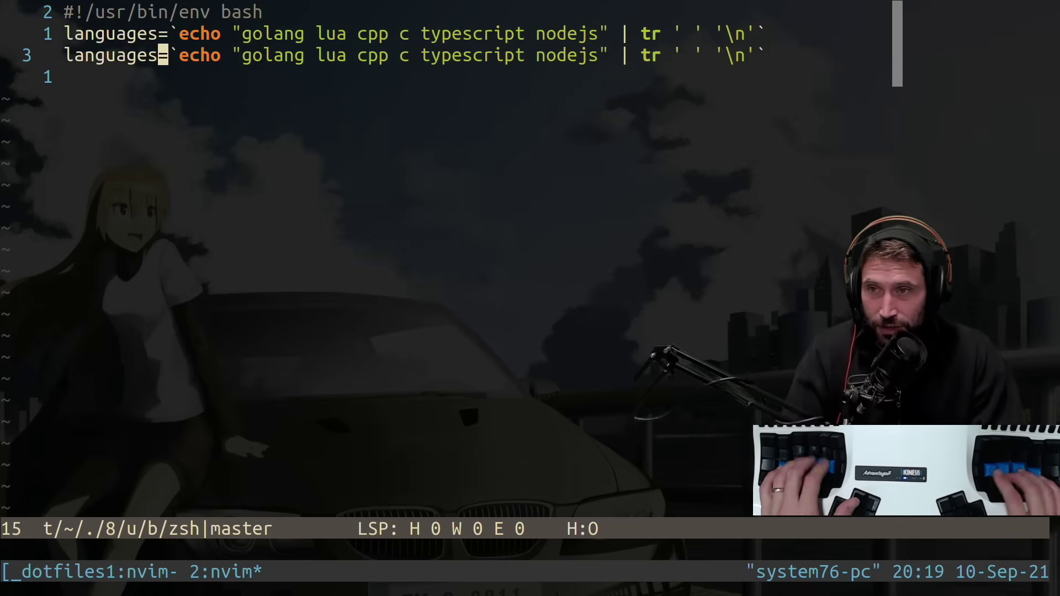
{"action": "type", "text": "iwcore_uti"}
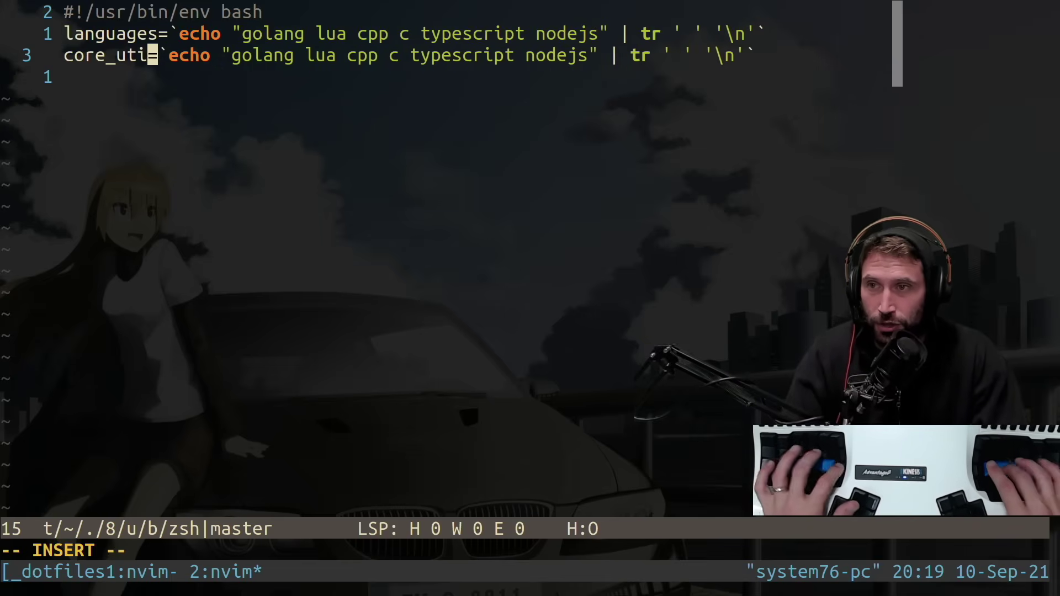
{"action": "type", "text": "ls"}
{"action": "key", "text": "Escape"}
{"action": "key", "text": "quotedbl"}
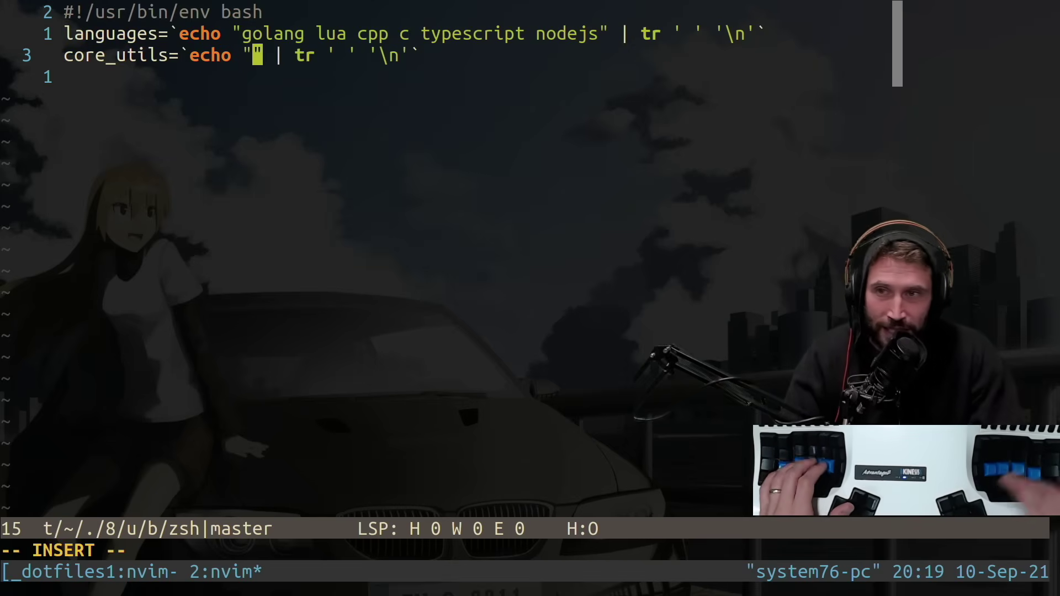
{"action": "type", "text": "xar"}
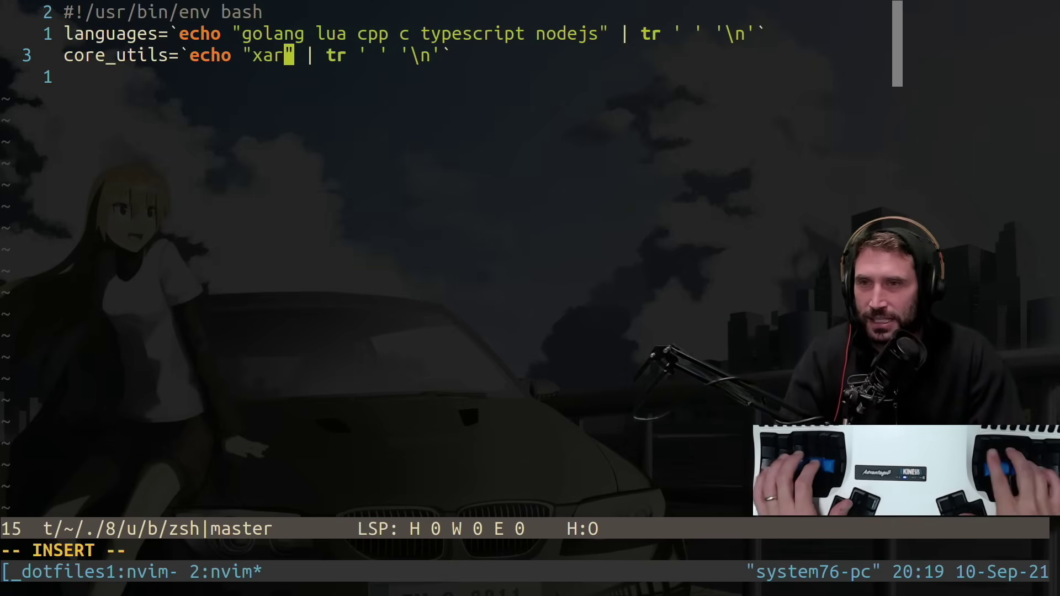
{"action": "type", "text": "gs find "}
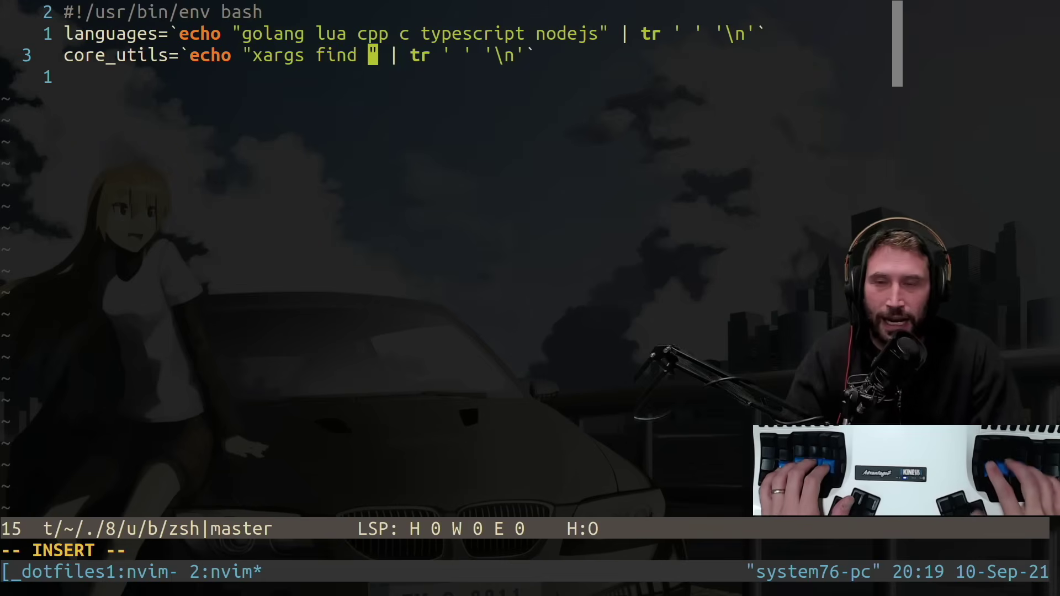
{"action": "type", "text": "mv zen"}
{"action": "key", "text": "BackSpace"}
{"action": "key", "text": "BackSpace"}
{"action": "key", "text": "BackSpace"}
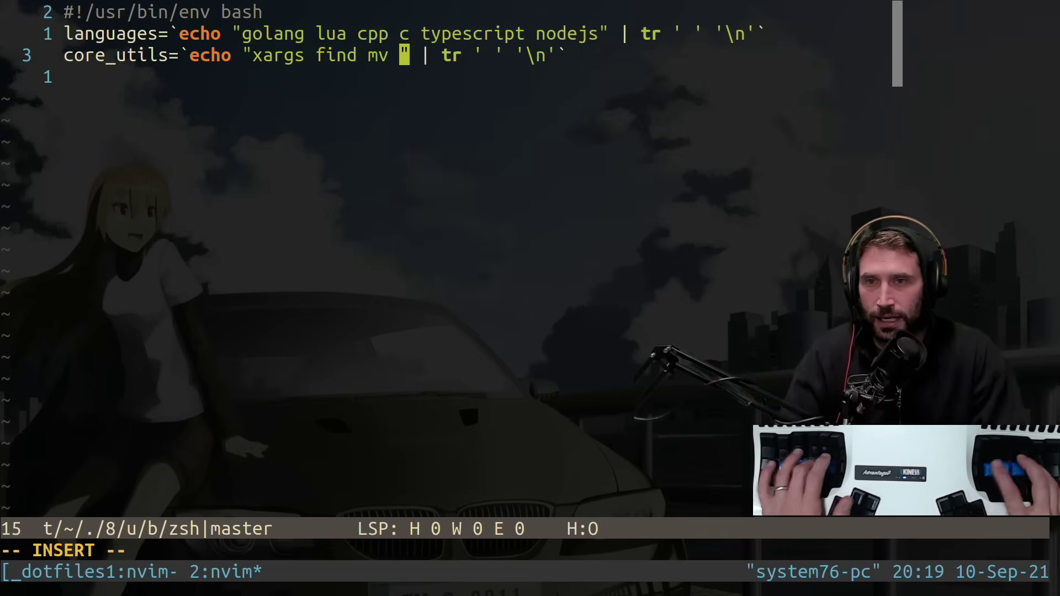
{"action": "type", "text": "sed a"}
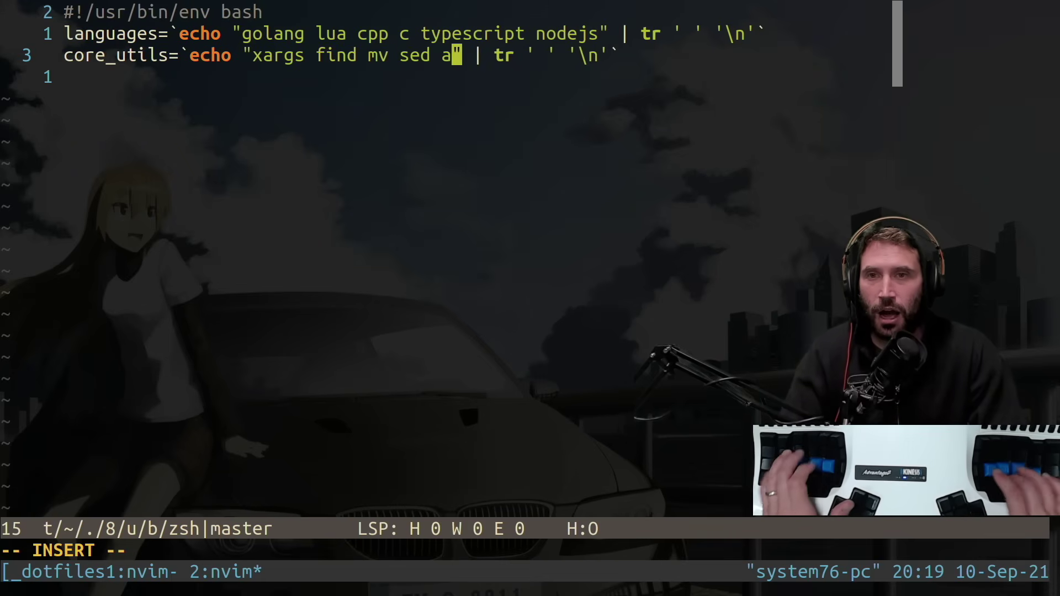
{"action": "type", "text": "wk"}
{"action": "key", "text": "Escape"}
{"action": "type", "text": ":w"}
{"action": "key", "text": "Return"}
{"action": "key", "text": "j"}
{"action": "key", "text": "o"}
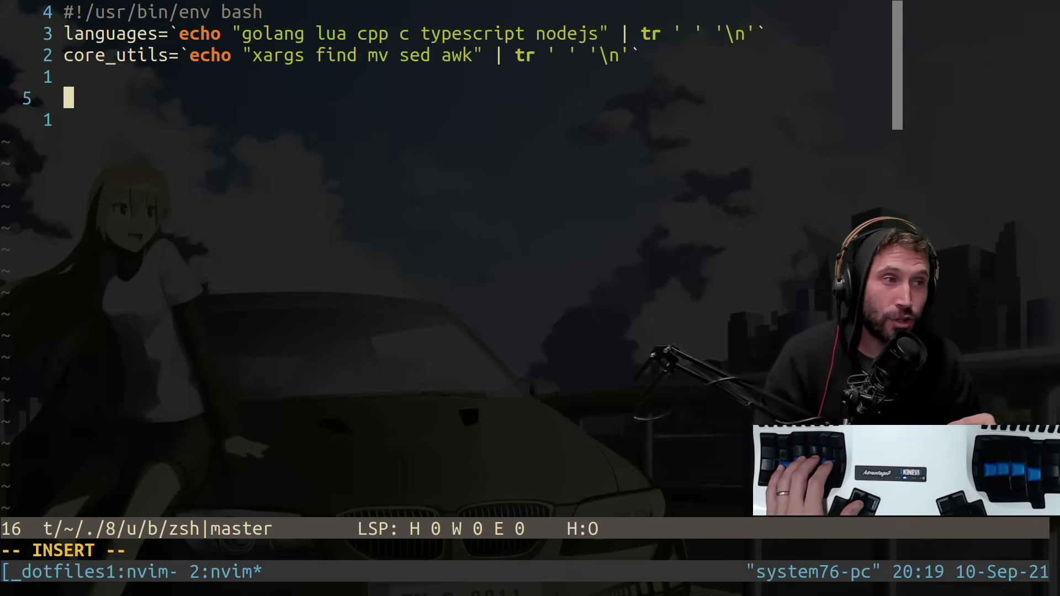
{"action": "type", "text": "sele"}
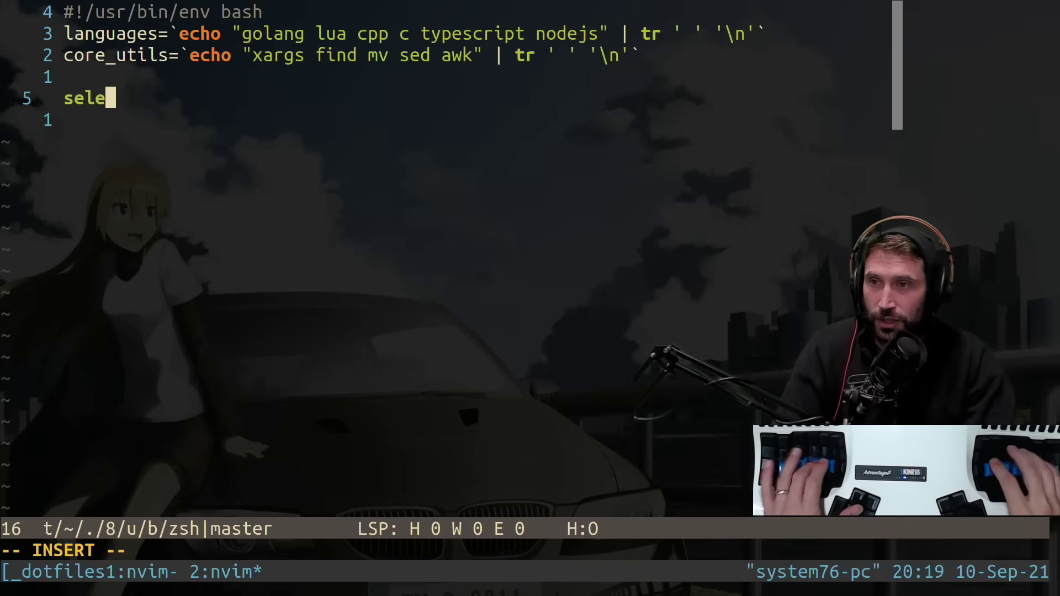
{"action": "type", "text": "cted="}
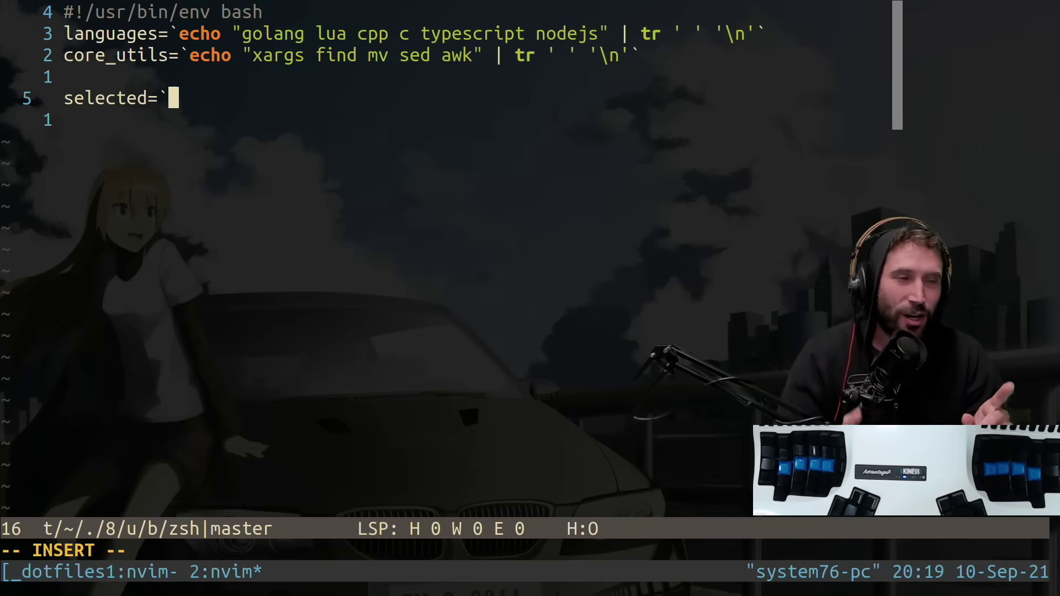
Write echo "$languages $core_utils" using completion, save cht.sh, and try tmux window 3.
{"action": "key", "text": "ctrl+w"}
{"action": "key", "text": "ctrl+w"}
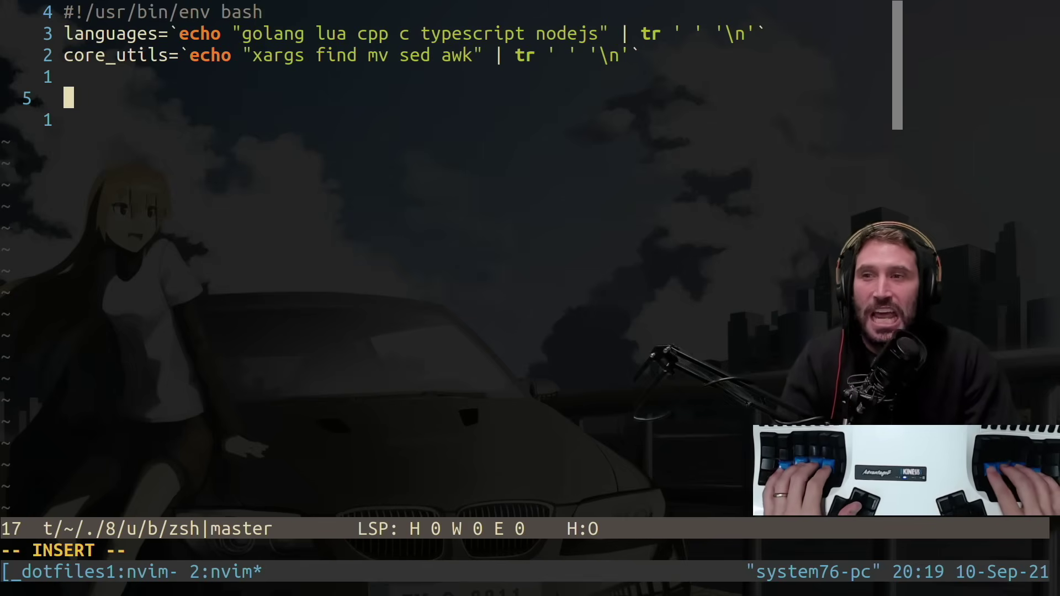
{"action": "type", "text": "echo \"$"}
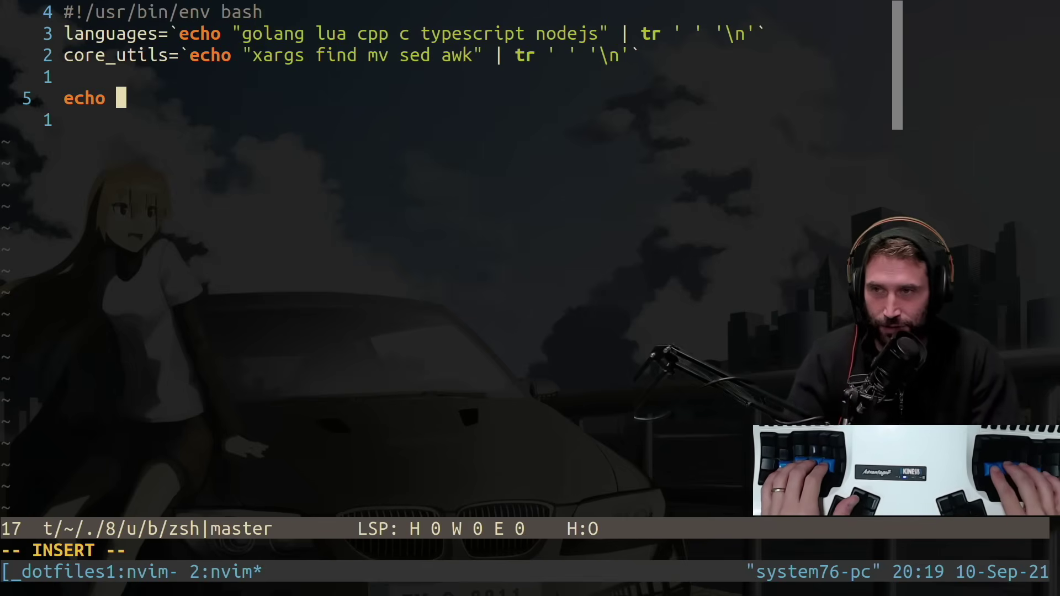
{"action": "type", "text": "lan"}
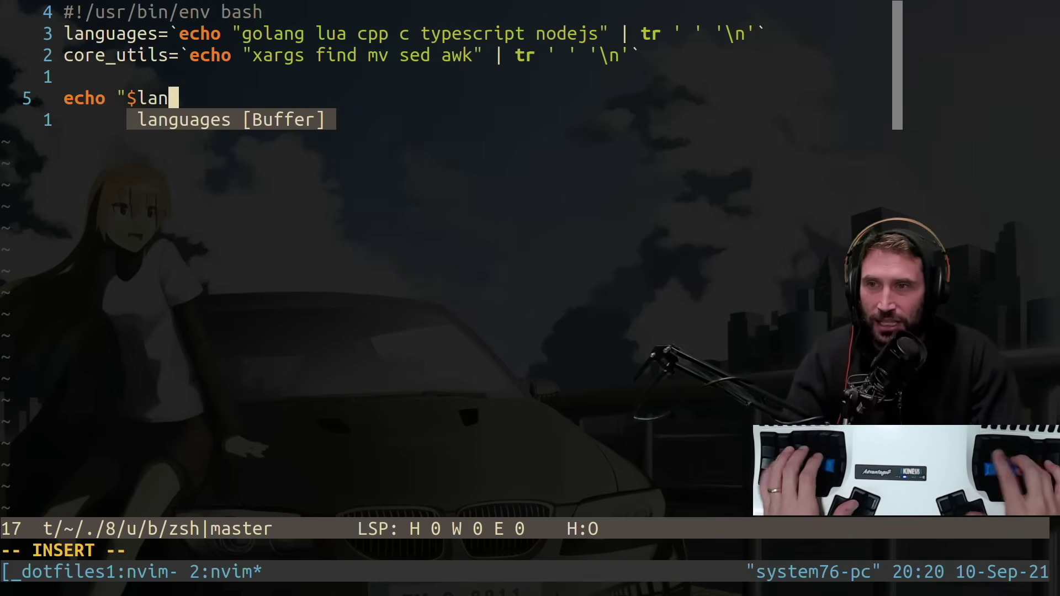
{"action": "type", "text": "guages $core"}
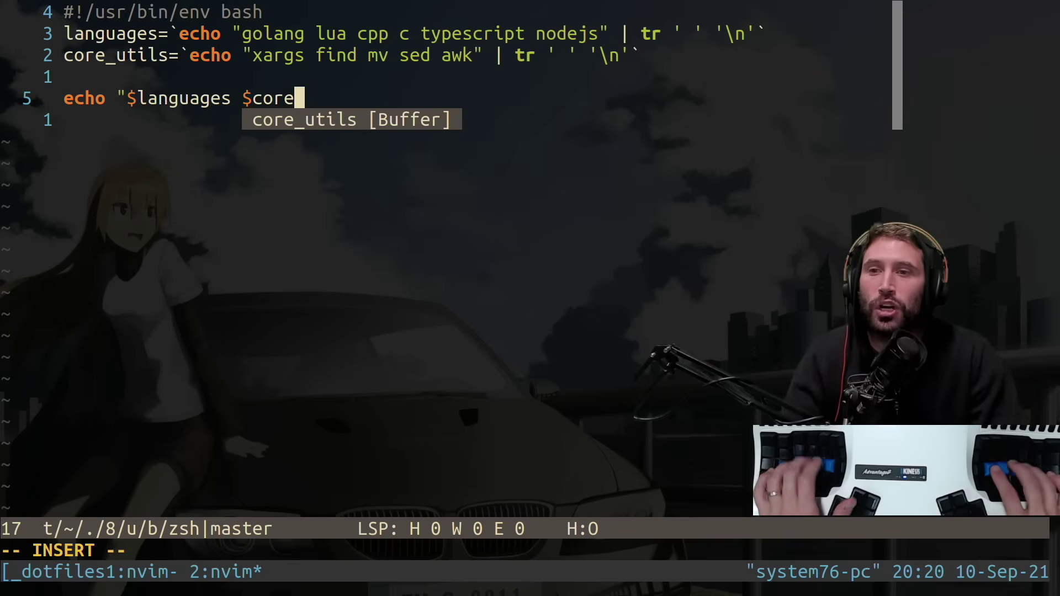
{"action": "key", "text": "ctrl+n"}
{"action": "type", "text": "A\""}
{"action": "type", "text": "\""}
{"action": "key", "text": "Escape"}
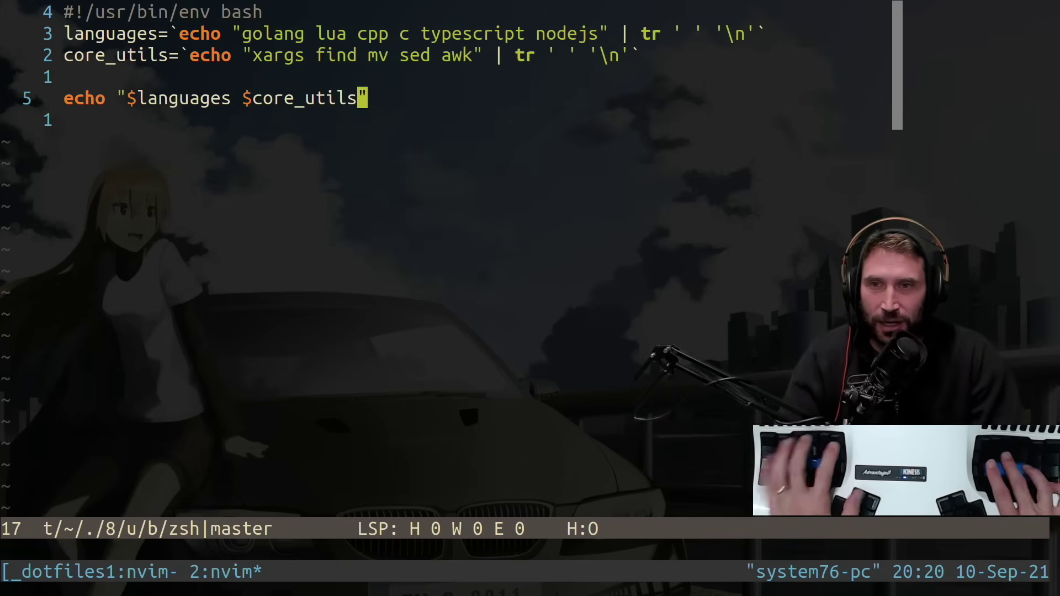
{"action": "type", "text": ":w"}
{"action": "key", "text": "Return"}
{"action": "key", "text": "ctrl+c"}
{"action": "key", "text": "ctrl+a"}
{"action": "key", "text": "3"}
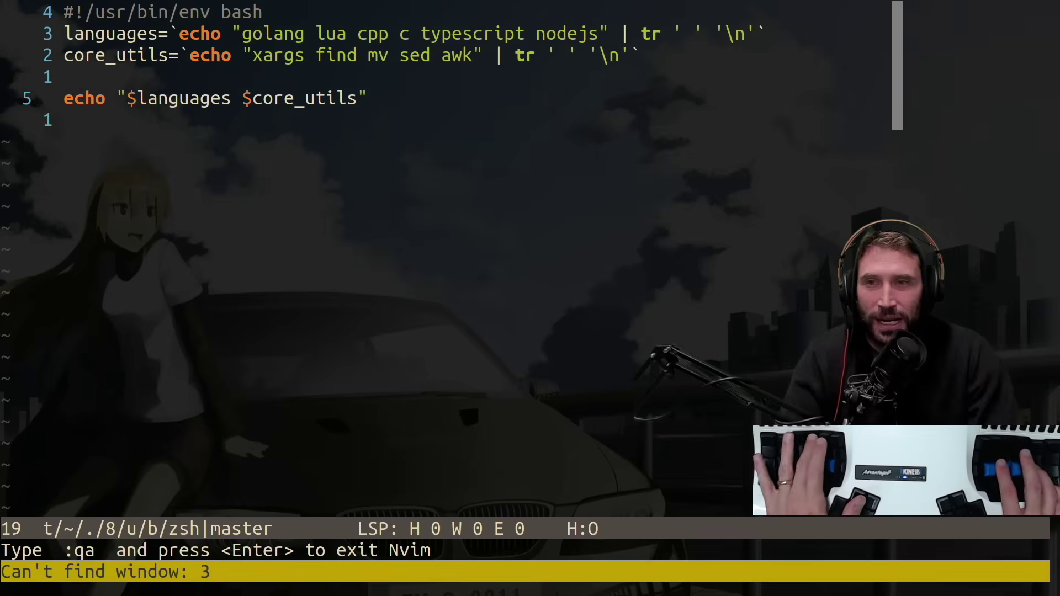
In a new tmux shell window, make cht.sh executable with chmod +x ./cht.sh.
{"action": "key", "text": "ctrl+a"}
{"action": "key", "text": "c"}
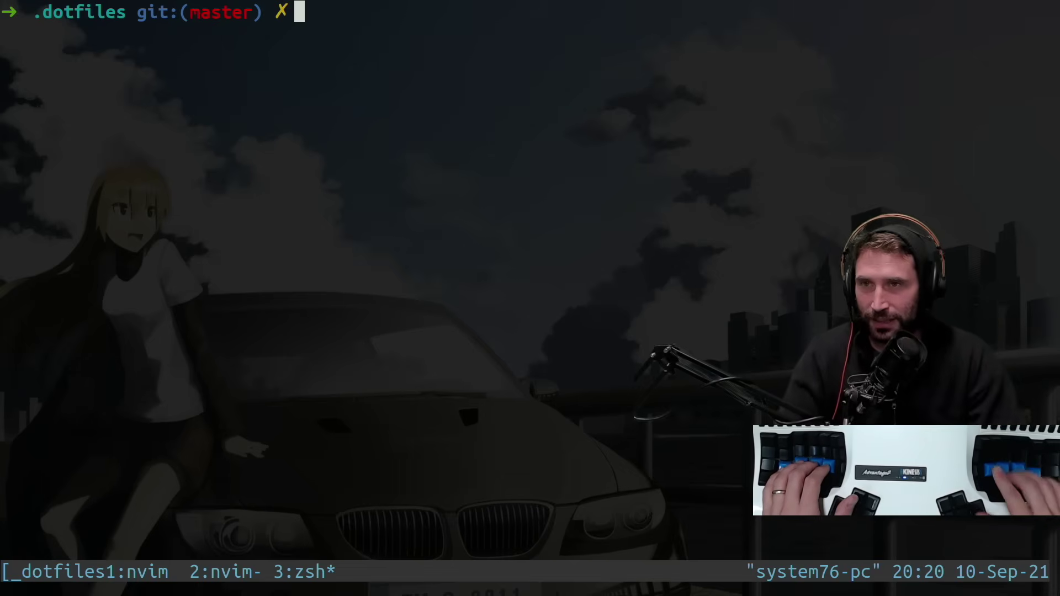
{"action": "type", "text": "./"}
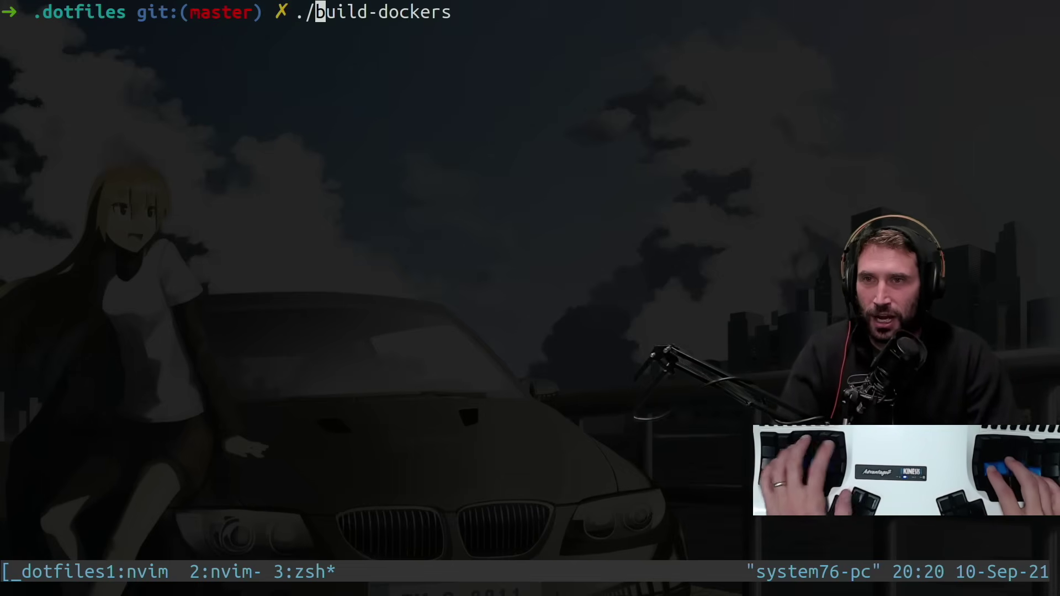
{"action": "key", "text": "BackSpace"}
{"action": "key", "text": "BackSpace"}
{"action": "type", "text": "cho"}
{"action": "key", "text": "BackSpace"}
{"action": "type", "text": "mo"}
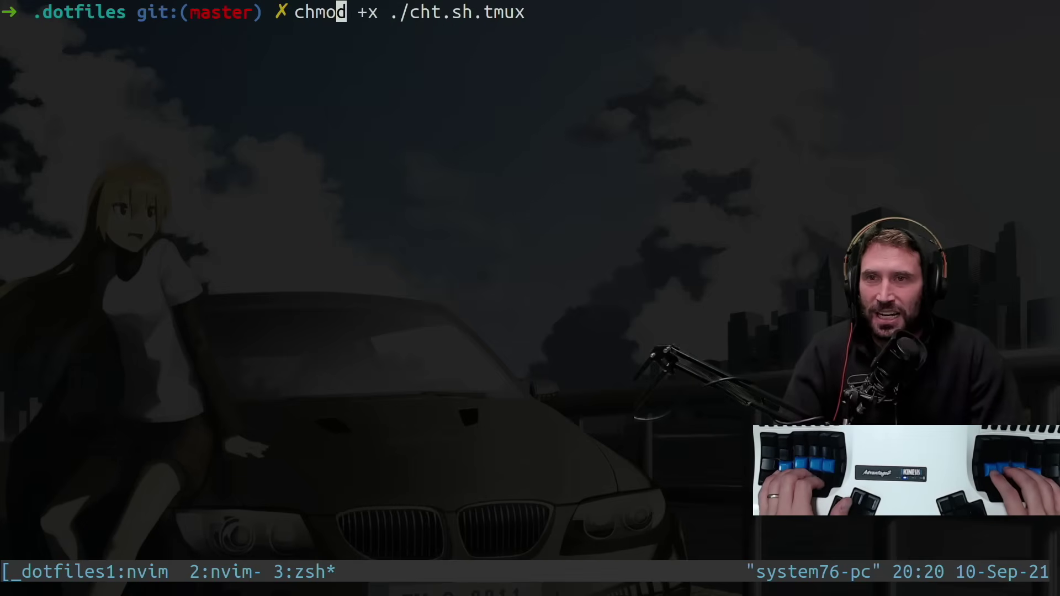
{"action": "type", "text": "d +d"}
{"action": "key", "text": "BackSpace"}
{"action": "type", "text": "x"}
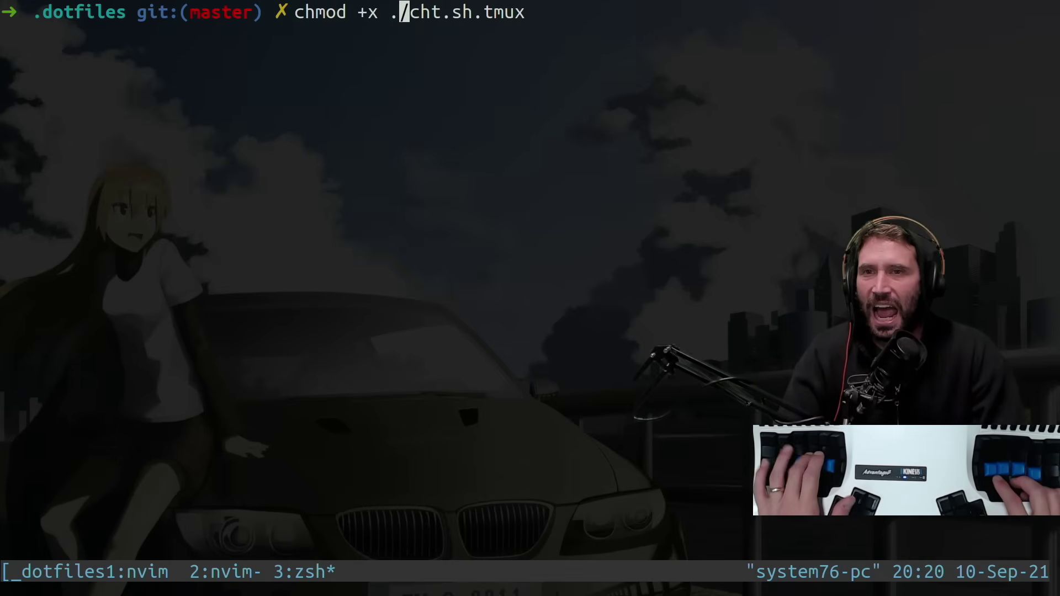
{"action": "key", "text": "Return"}
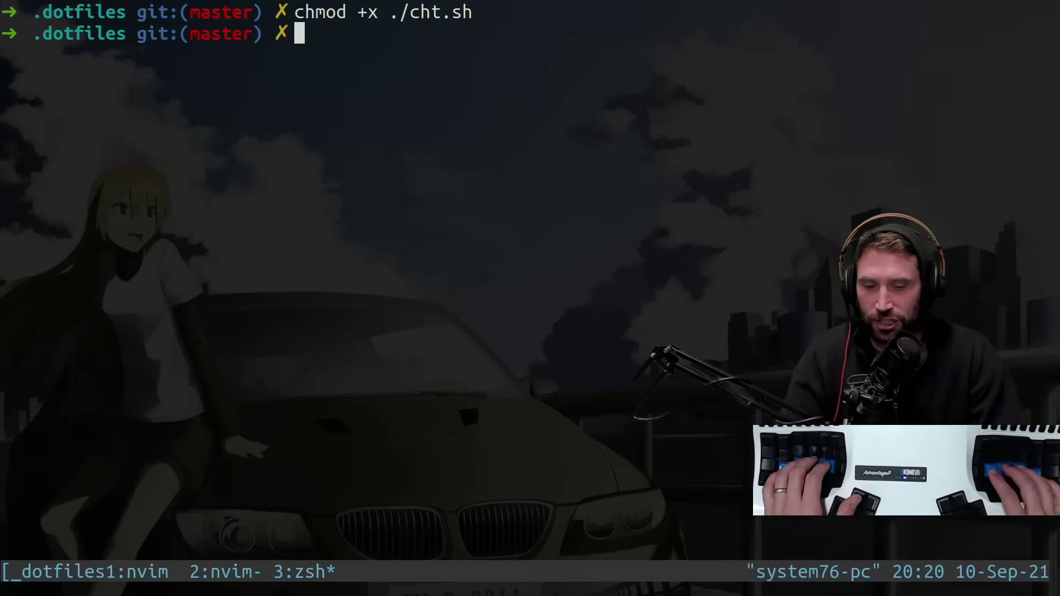
{"action": "type", "text": "./"}
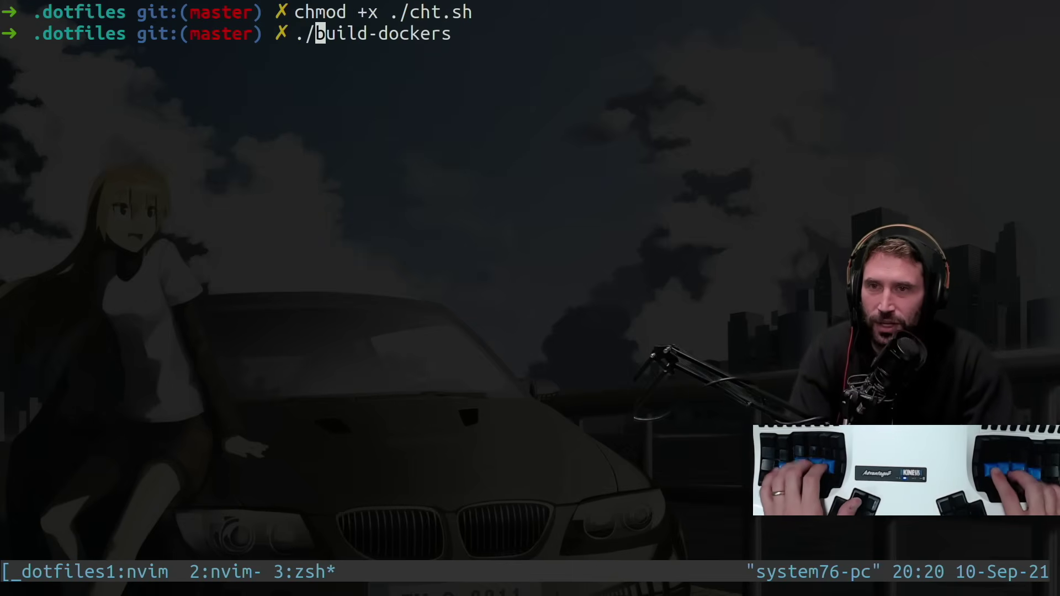
{"action": "type", "text": "ch"}
Run ./cht.sh and mark the output, noting nodejs and xargs merged on one line.
{"action": "key", "text": "Right"}
{"action": "key", "text": "BackSpace"}
{"action": "key", "text": "BackSpace"}
{"action": "key", "text": "BackSpace"}
{"action": "key", "text": "BackSpace"}
{"action": "key", "text": "BackSpace"}
{"action": "key", "text": "Return"}
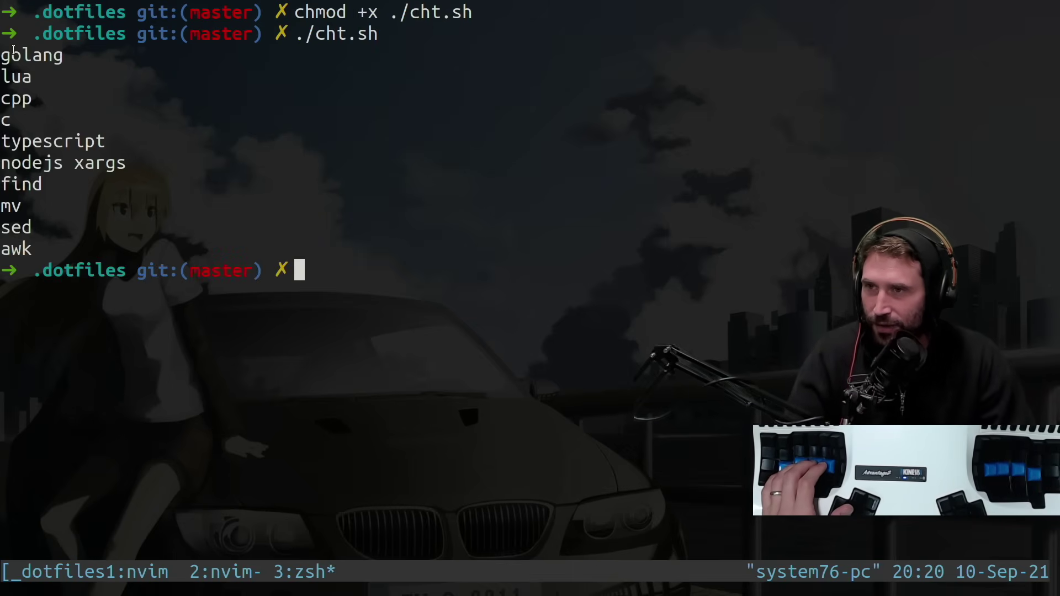
{"action": "left_click_drag", "start_coordinate": [14, 52], "coordinate": [33, 126]}
{"action": "left_click_drag", "start_coordinate": [35, 163], "coordinate": [90, 163]}
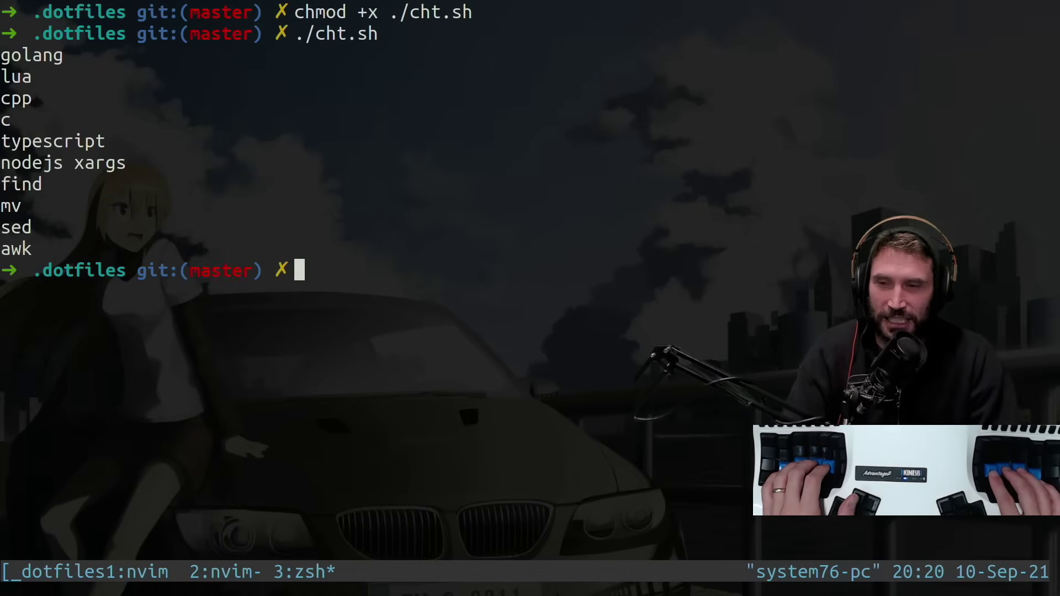
Change echo to printf with \n between the two lists and save cht.sh.
{"action": "key", "text": "ctrl+a"}
{"action": "key", "text": "2"}
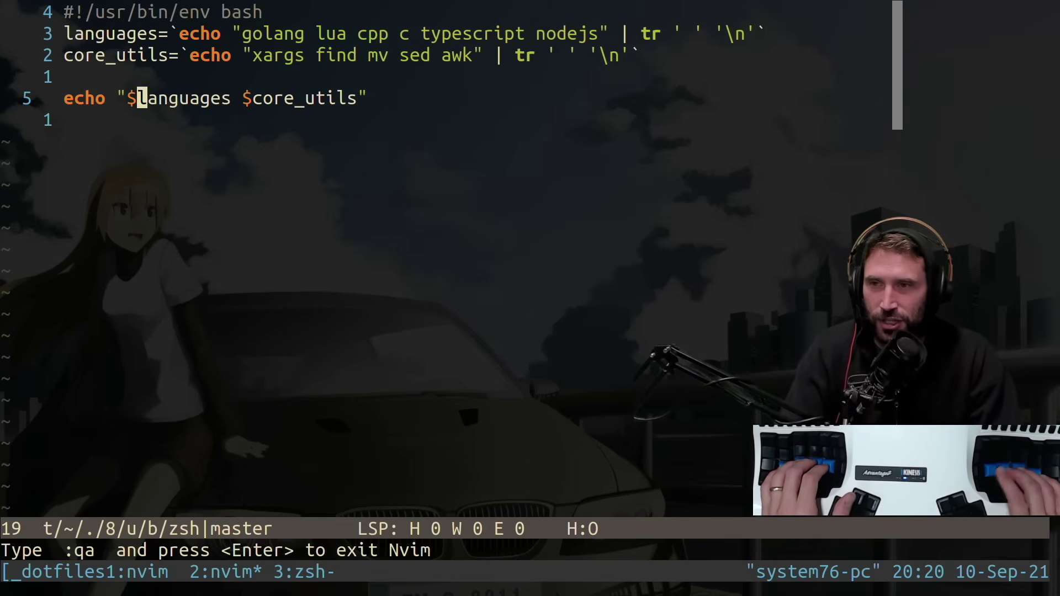
{"action": "type", "text": "cwprint"}
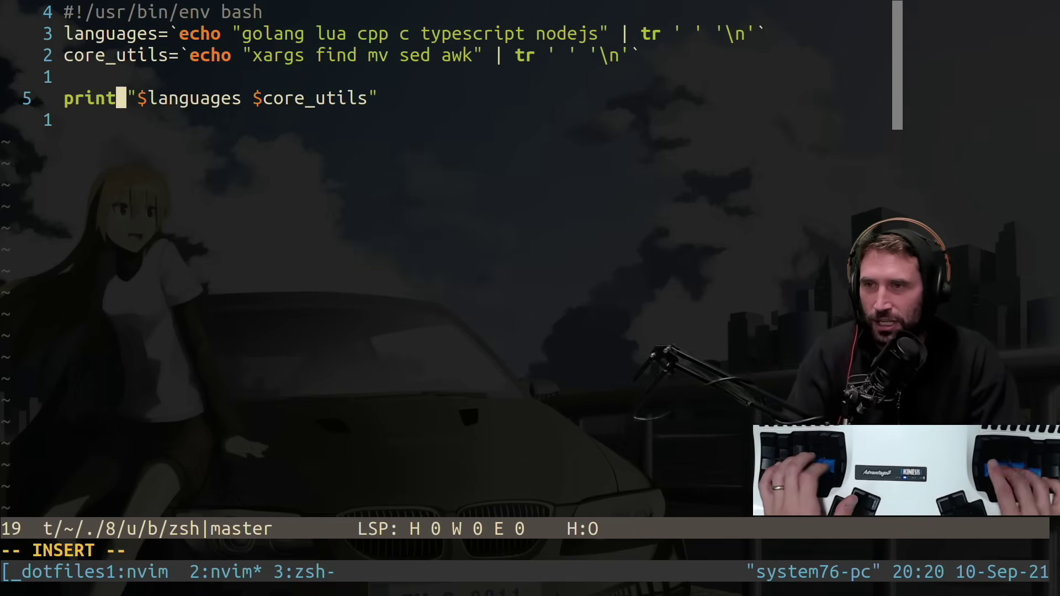
{"action": "type", "text": "f"}
{"action": "key", "text": "Escape"}
{"action": "type", "text": "hs\\n"}
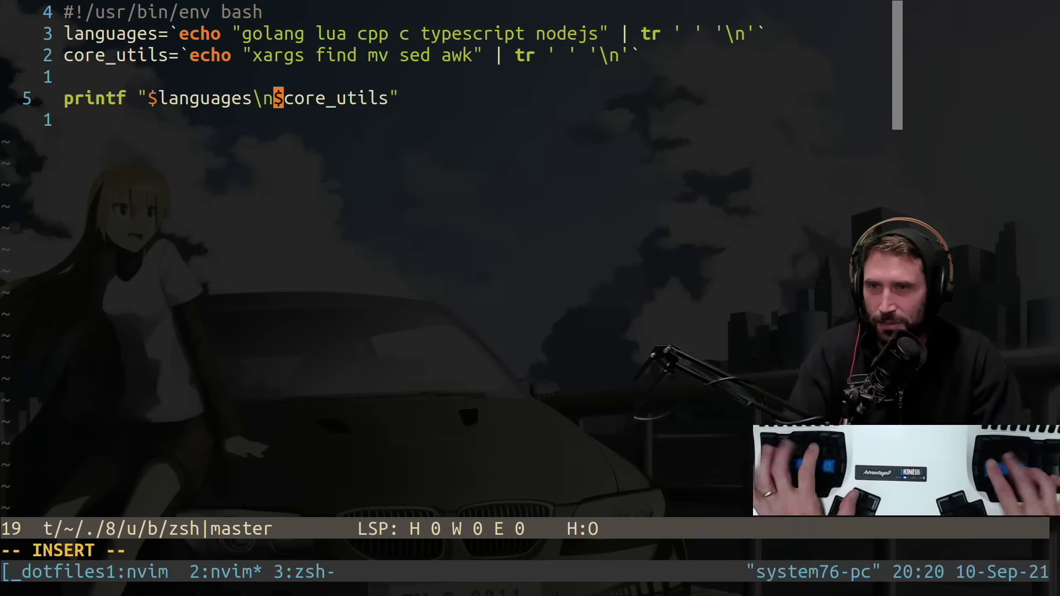
{"action": "key", "text": "Escape"}
{"action": "type", "text": ":w"}
{"action": "key", "text": "Return"}
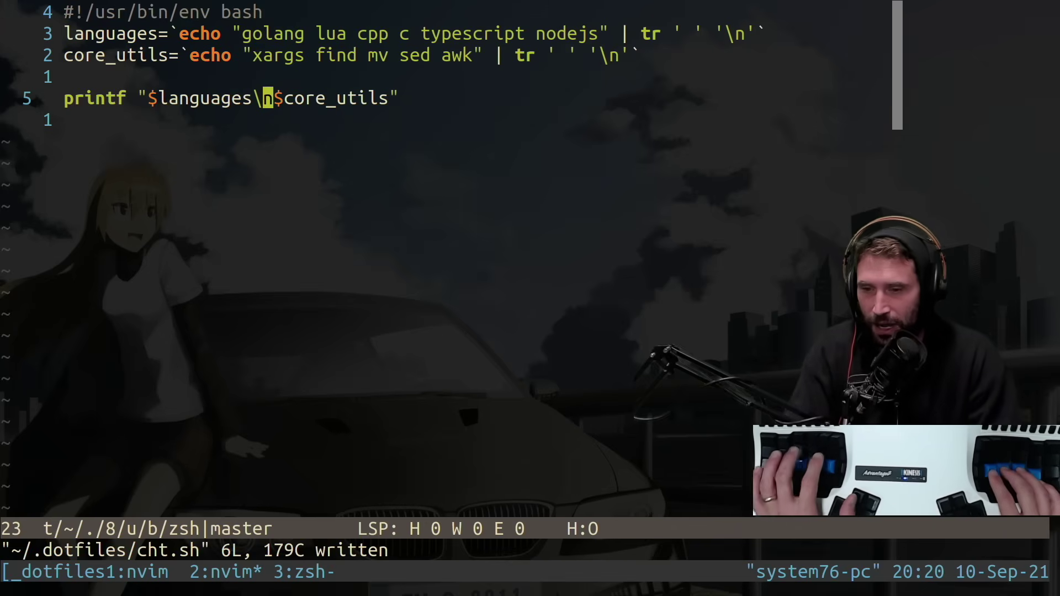
Rerun ./cht.sh in the shell window to check nodejs and xargs print separately.
{"action": "key", "text": "ctrl+a"}
{"action": "key", "text": "3"}
{"action": "key", "text": "Up"}
{"action": "key", "text": "Return"}
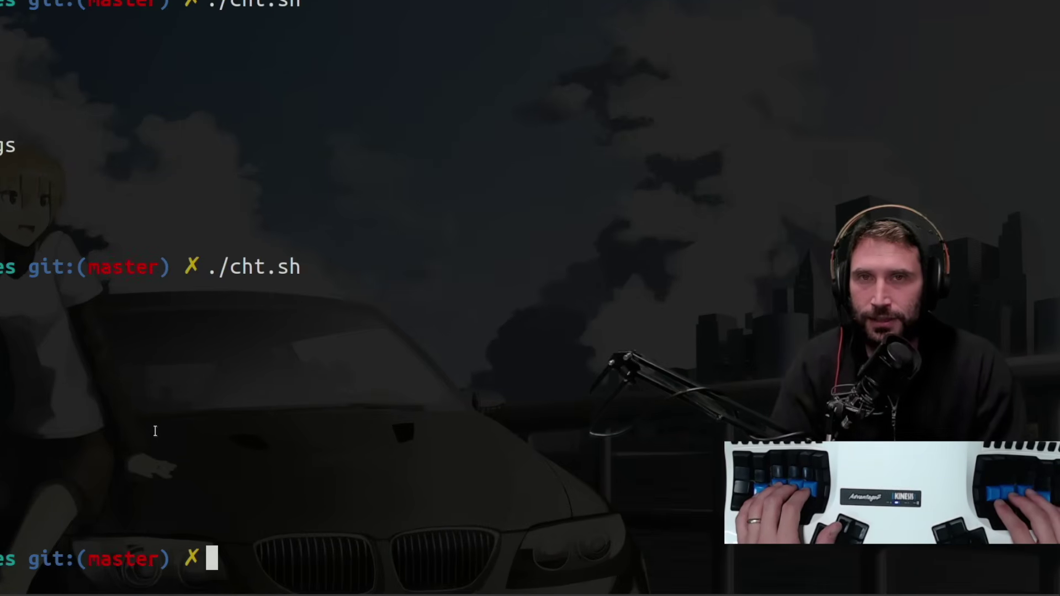
Wrap the printf line as selected=`... | fzf` and save cht.sh.
{"action": "key", "text": "ctrl+a"}
{"action": "key", "text": "2"}
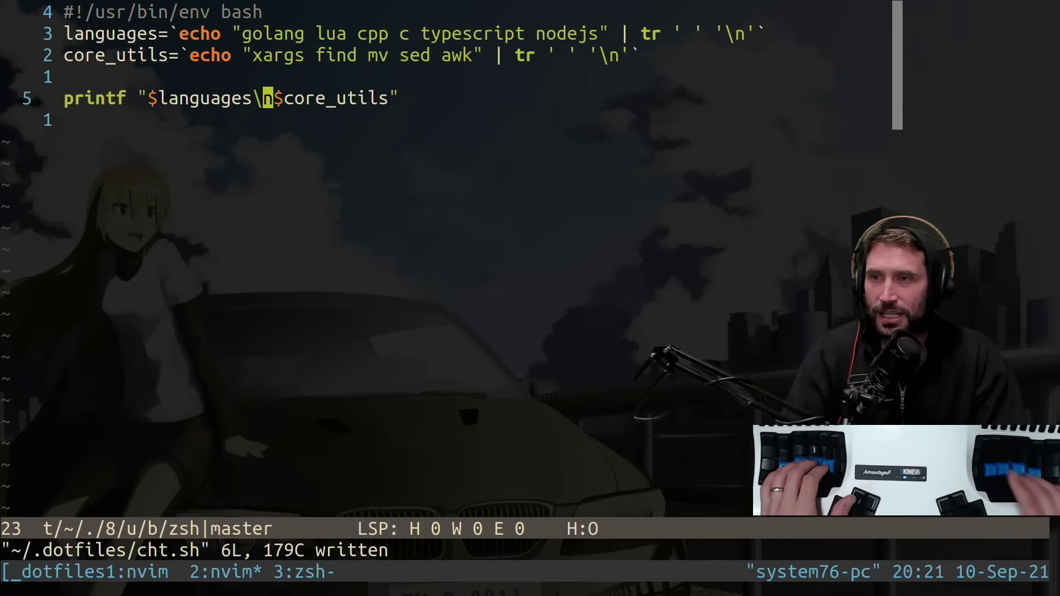
{"action": "type", "text": "Iselecte"}
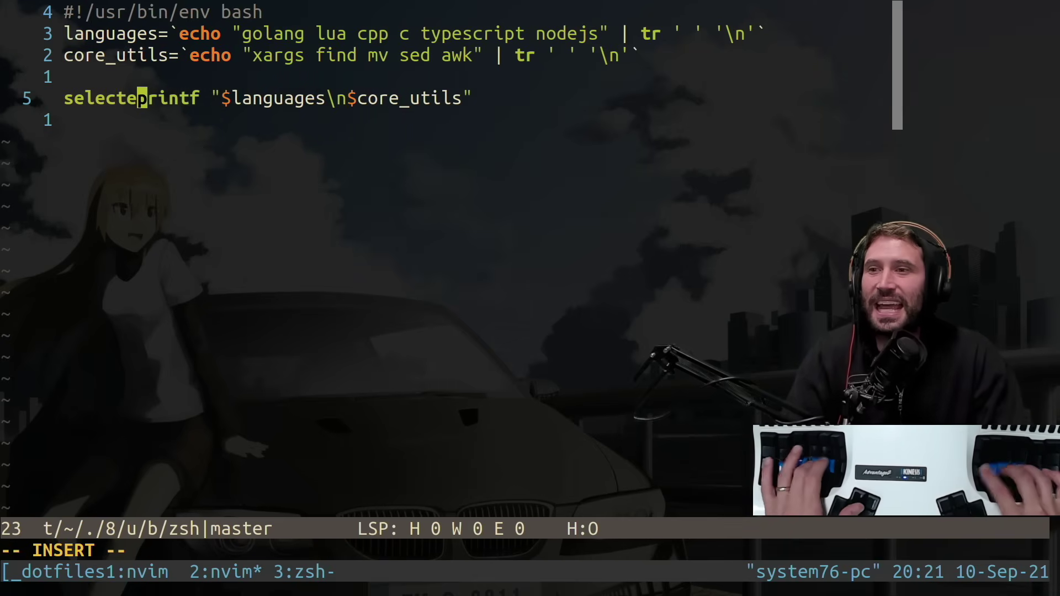
{"action": "type", "text": "d=`"}
{"action": "key", "text": "End"}
{"action": "type", "text": "`"}
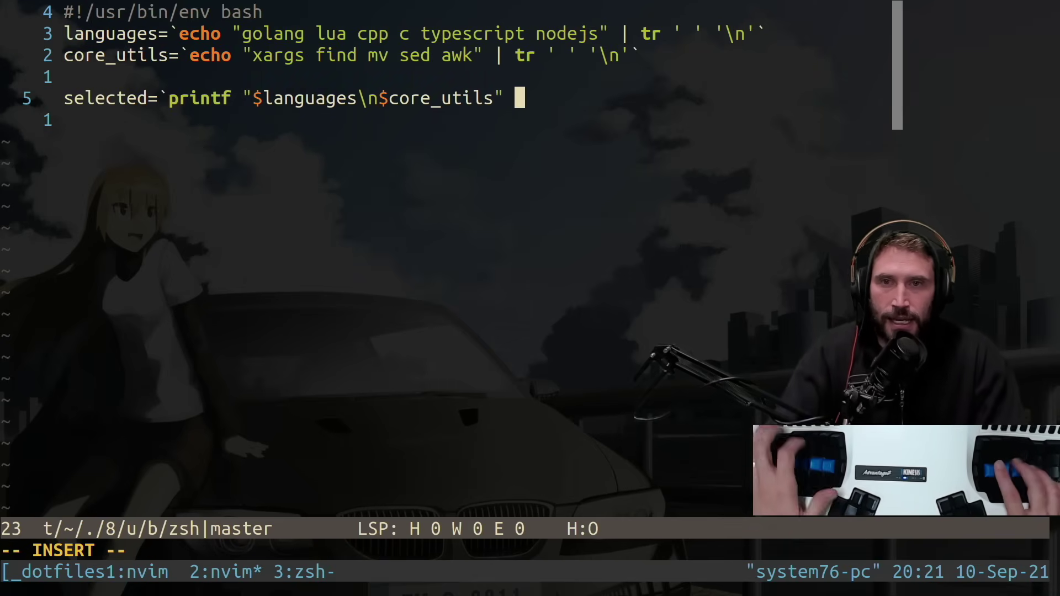
{"action": "type", "text": "| fzf"}
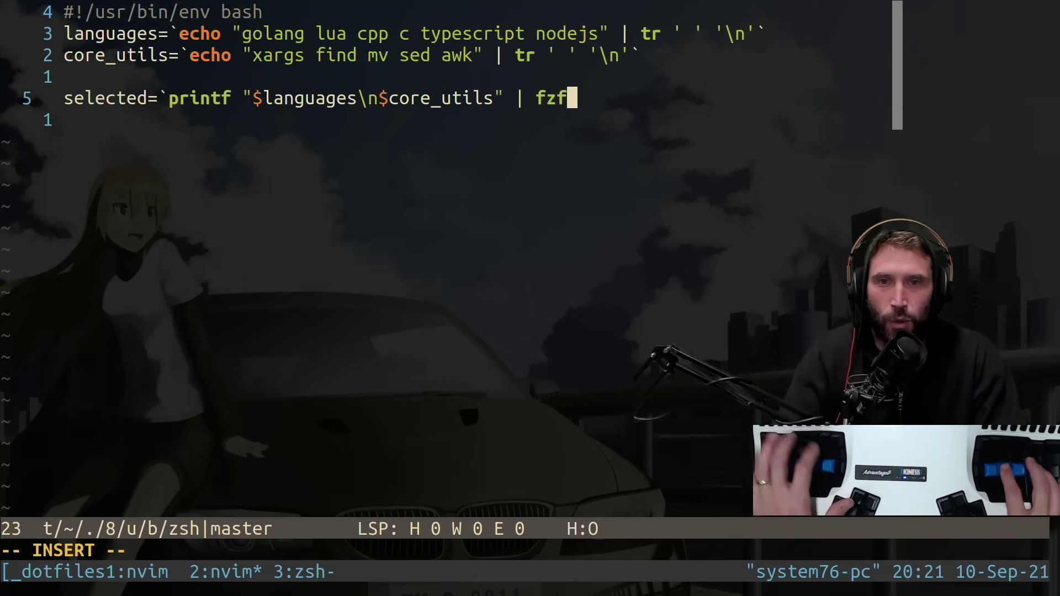
{"action": "key", "text": "Escape"}
{"action": "type", "text": ":w"}
{"action": "key", "text": "Return"}
Add echo "selected $selected" below and save the script.
{"action": "key", "text": "o"}
{"action": "type", "text": "echo \"s"}
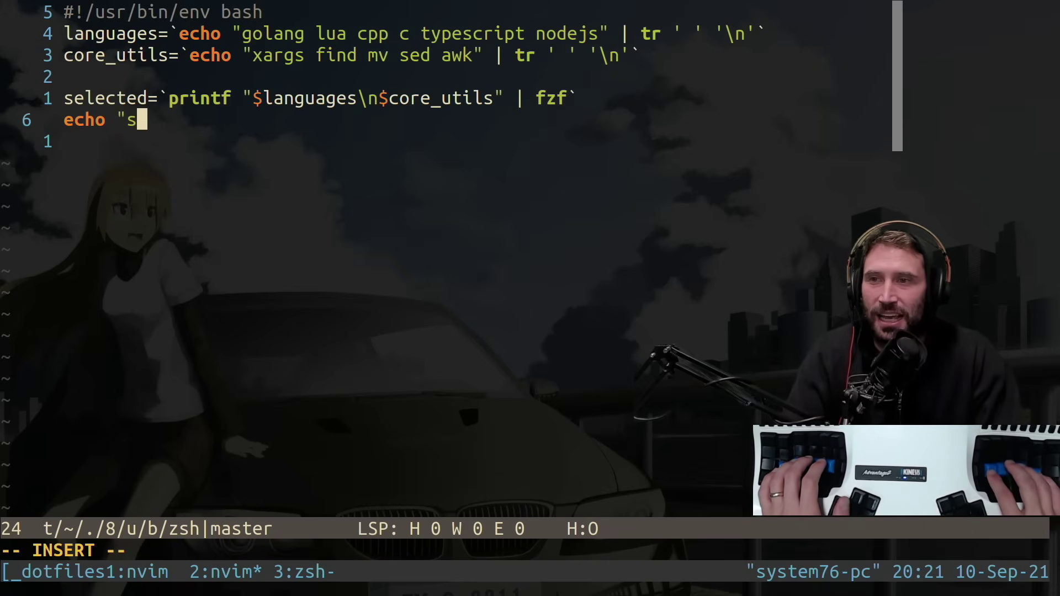
{"action": "type", "text": "ele"}
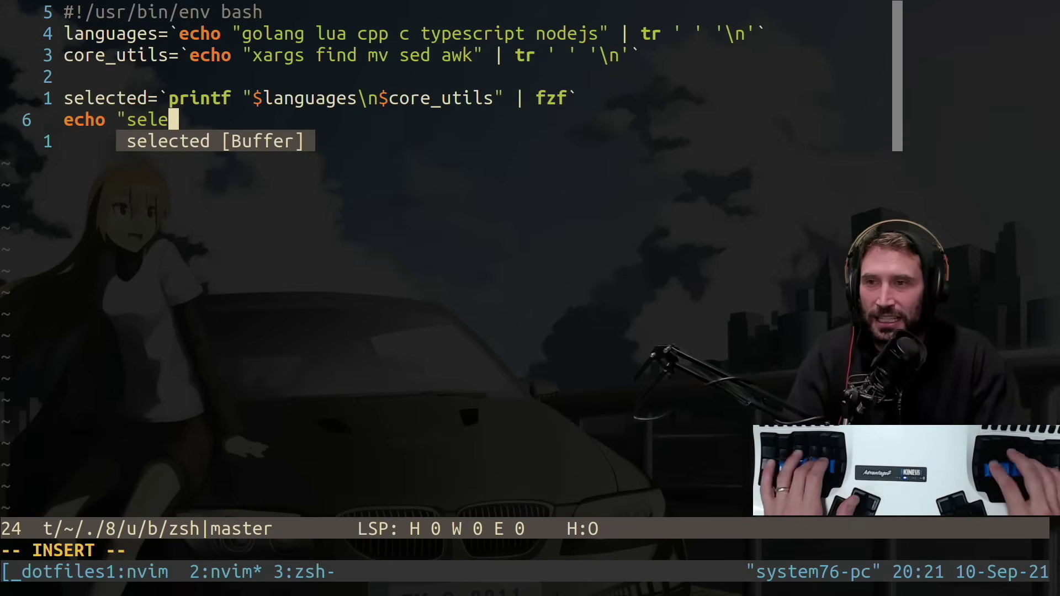
{"action": "type", "text": "cted $sel"}
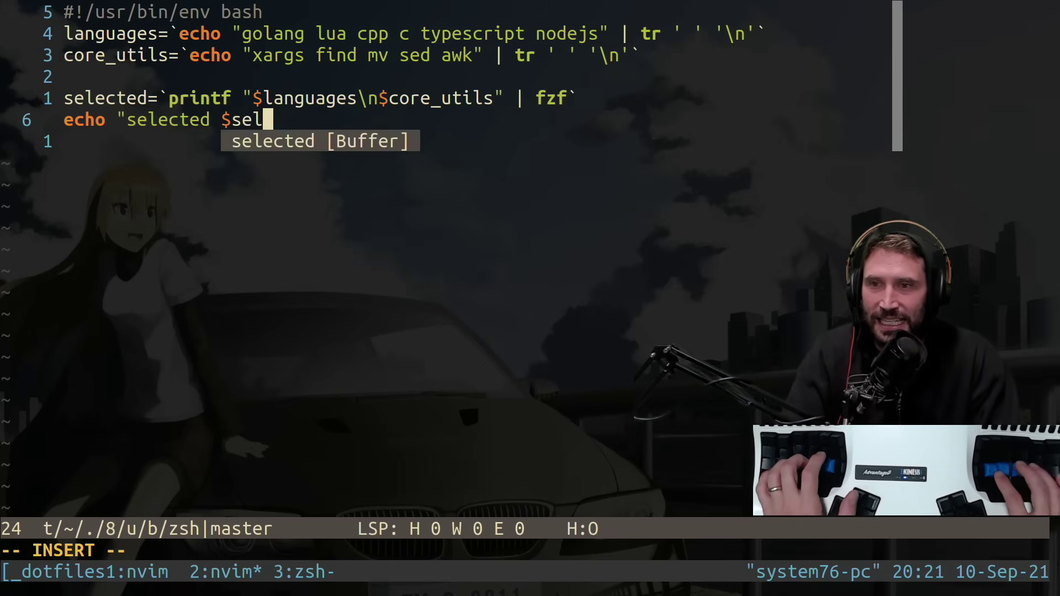
{"action": "type", "text": "ected"}
{"action": "key", "text": "Escape"}
{"action": "type", "text": ":w"}
{"action": "key", "text": "Return"}
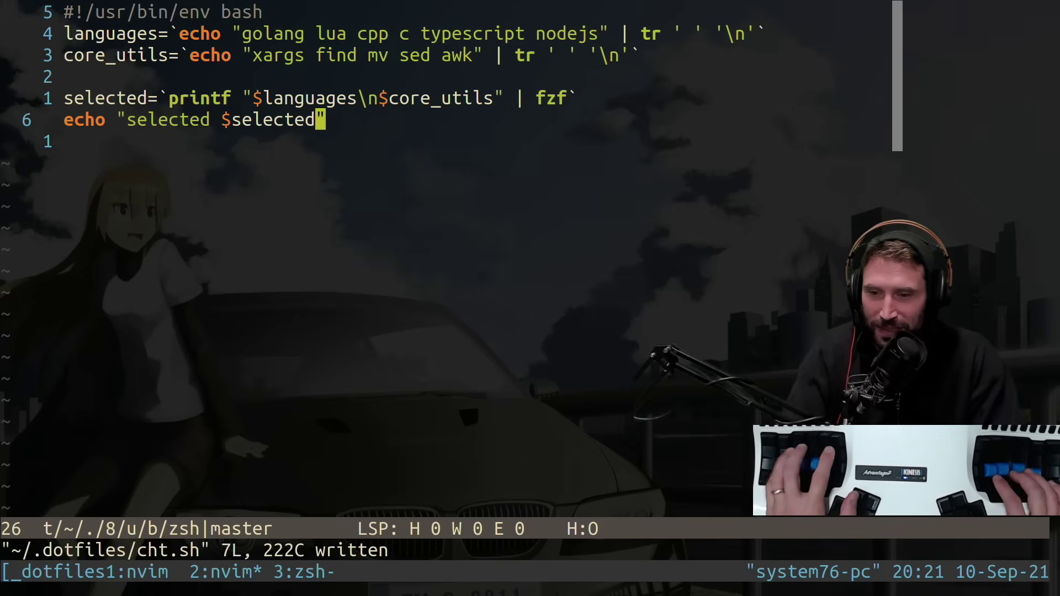
Run ./cht.sh in the shell window and pick golang, echoing "selected golang".
{"action": "key", "text": "ctrl+a"}
{"action": "type", "text": "3./cht.sh"}
{"action": "key", "text": "Return"}
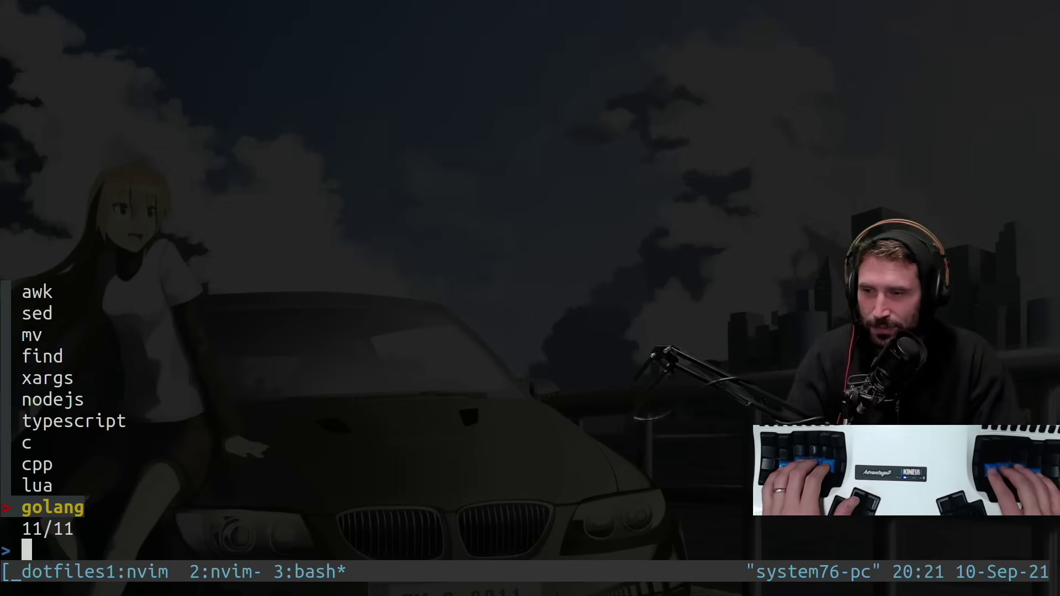
{"action": "key", "text": "Return"}
{"action": "left_click_drag", "start_coordinate": [75, 529], "coordinate": [221, 529]}
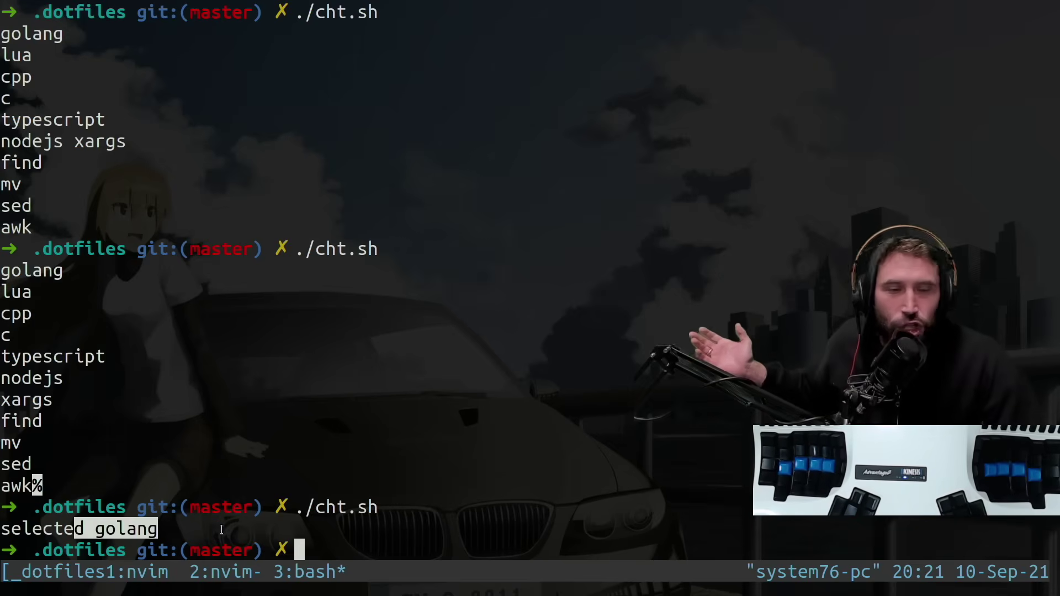
Rerun ./cht.sh and pick find from the filtered list, echoing "selected find".
{"action": "key", "text": "Up"}
{"action": "key", "text": "Return"}
{"action": "type", "text": "fin"}
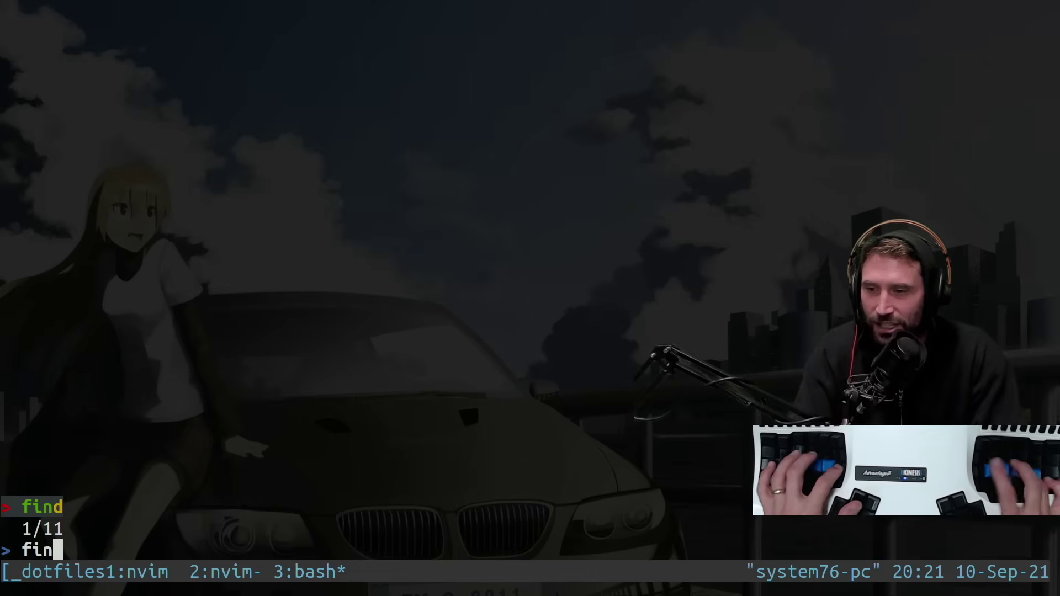
{"action": "key", "text": "Return"}
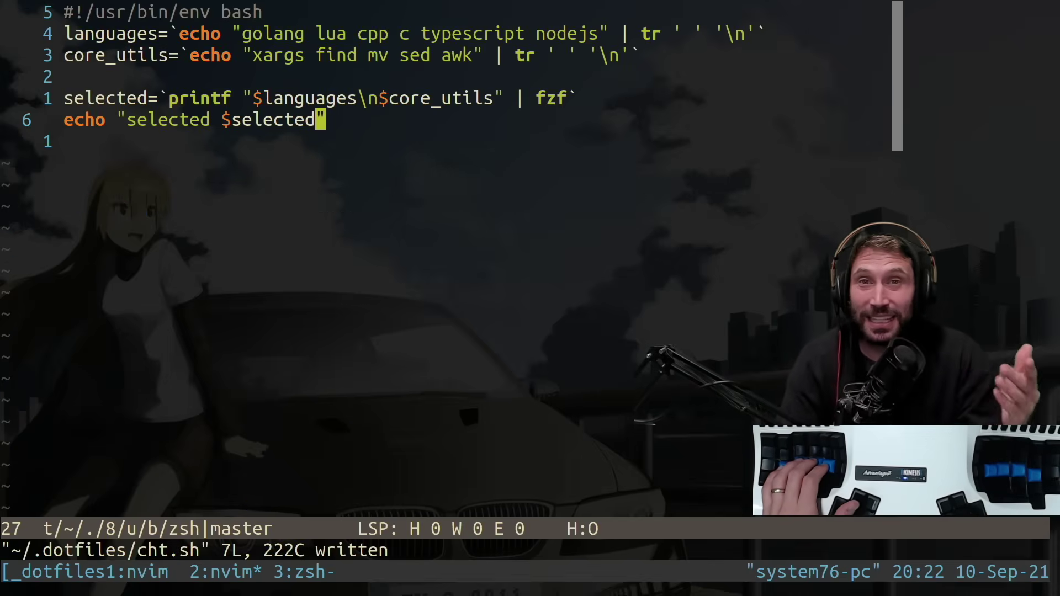
{"action": "type", "text": "O"}
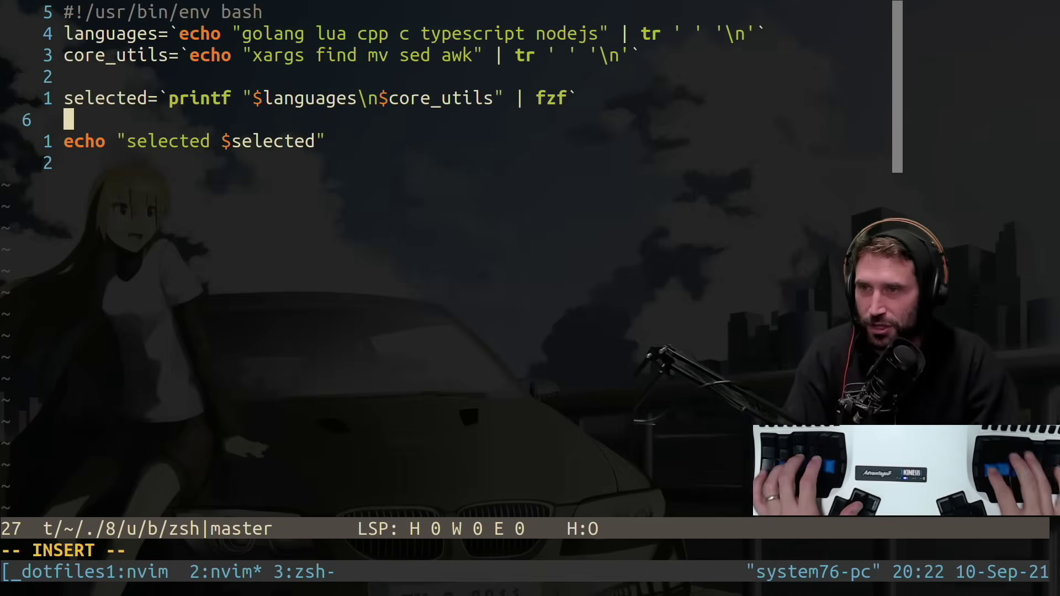
{"action": "type", "text": "read -p \""}
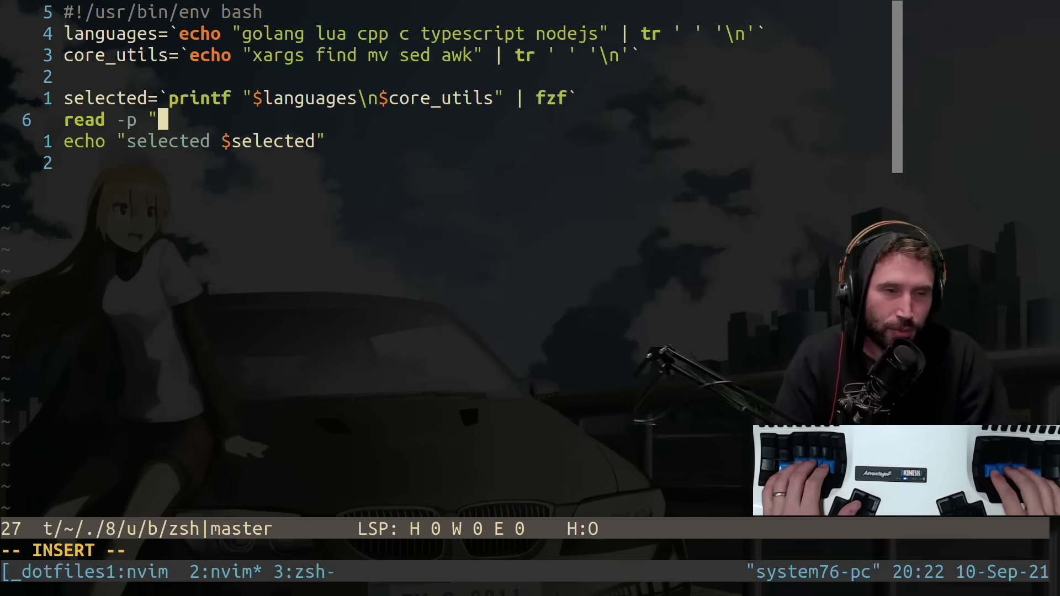
{"action": "type", "text": "query: \""}
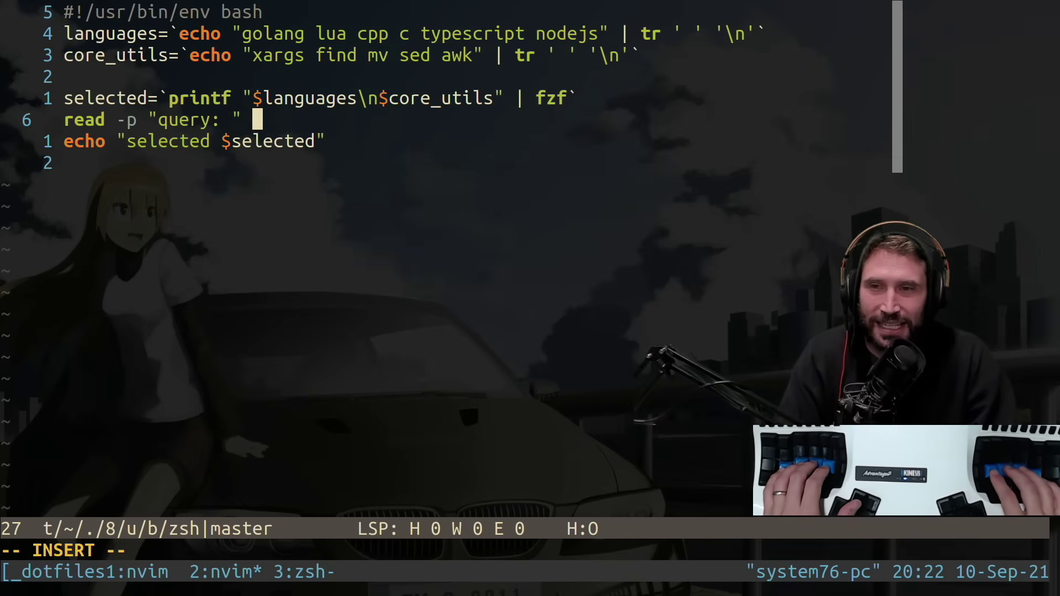
{"action": "type", "text": "ery"}
Add the read -p query prompt after the fzf pick, save, and delete the echo selected line.
{"action": "key", "text": "Return"}
{"action": "key", "text": "Escape"}
{"action": "type", "text": ":w"}
{"action": "key", "text": "Return"}
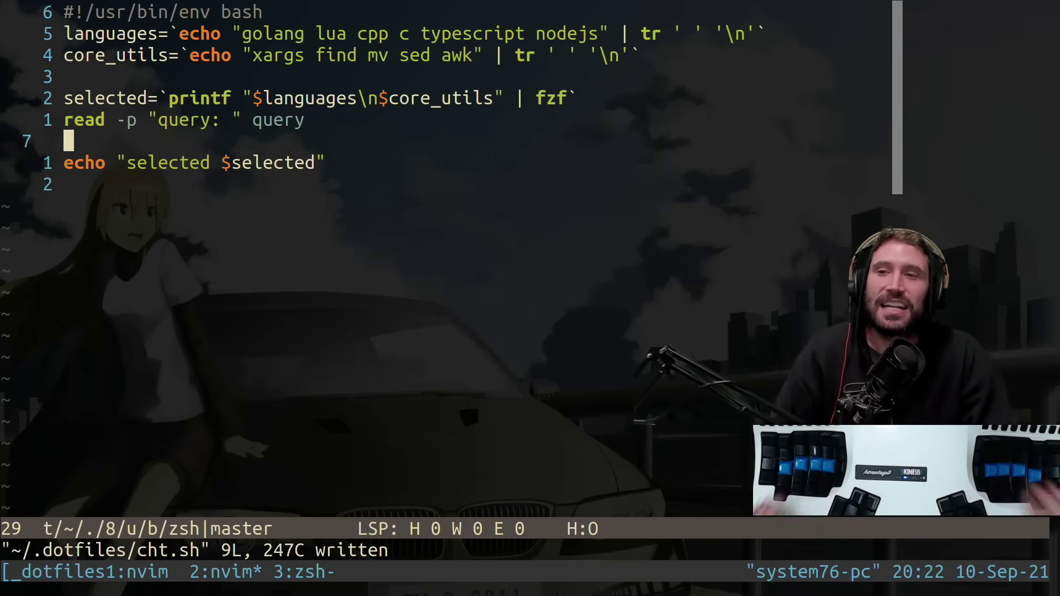
{"action": "key", "text": "j"}
{"action": "key", "text": "d"}
{"action": "key", "text": "d"}
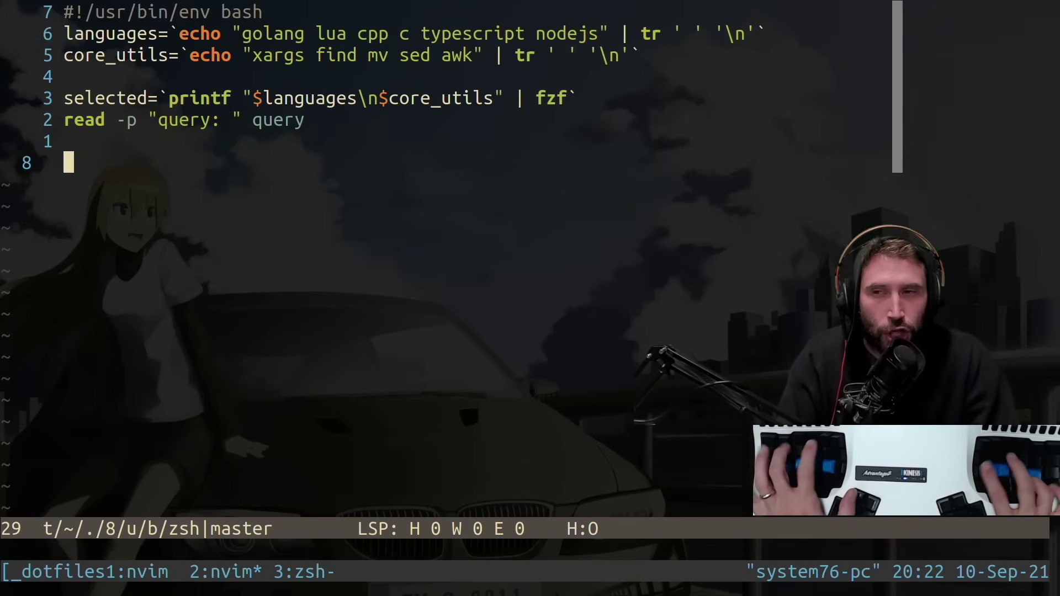
{"action": "type", "text": ":w"}
Write 'if printf $languages | grep -qs $selected; then' with else and fi lines.
{"action": "key", "text": "Return"}
{"action": "key", "text": "shift+o"}
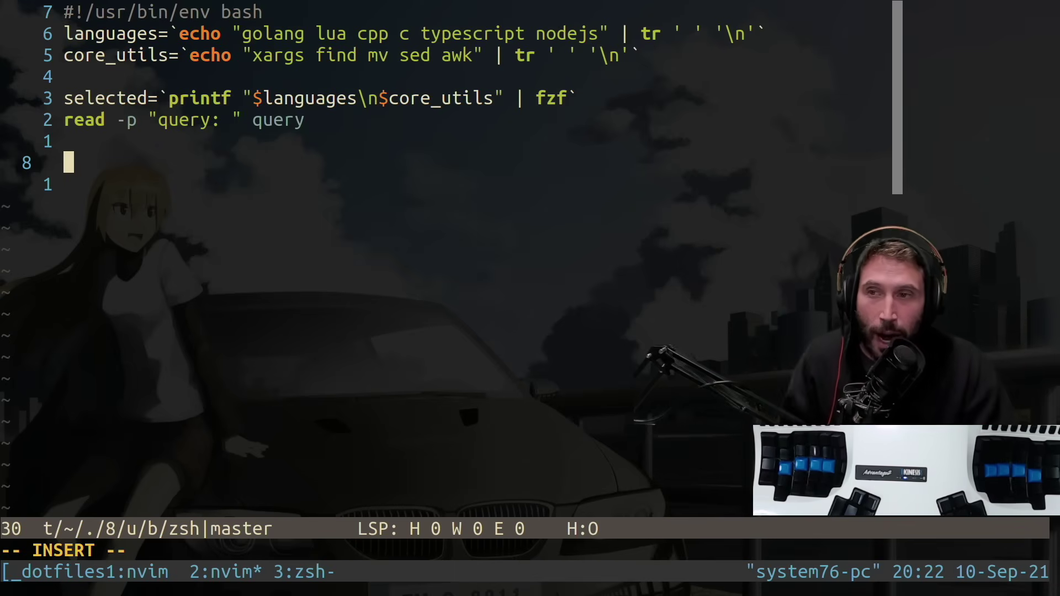
{"action": "type", "text": "if printf"}
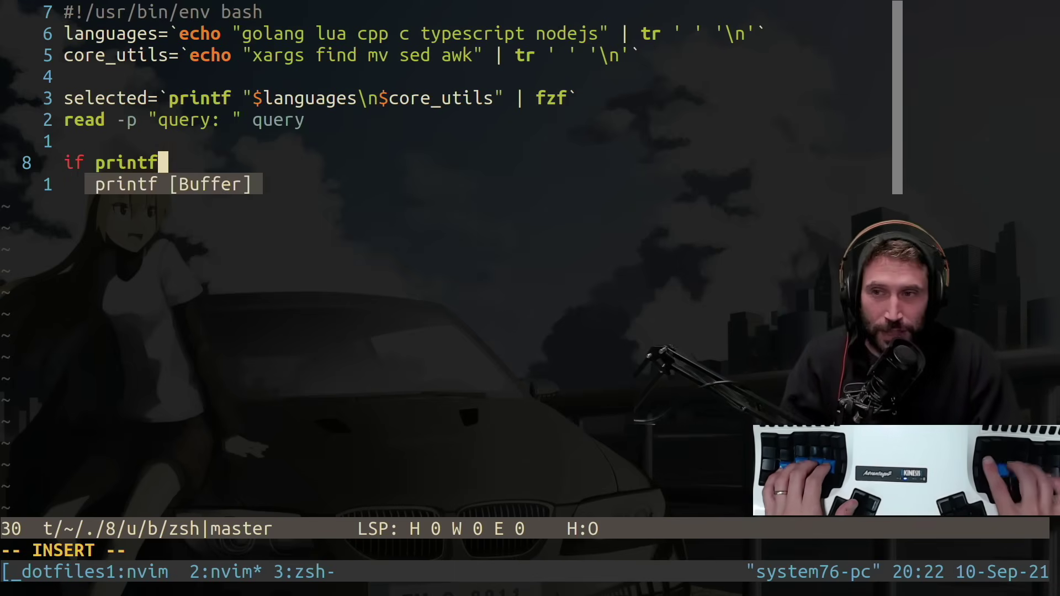
{"action": "type", "text": " $languages"}
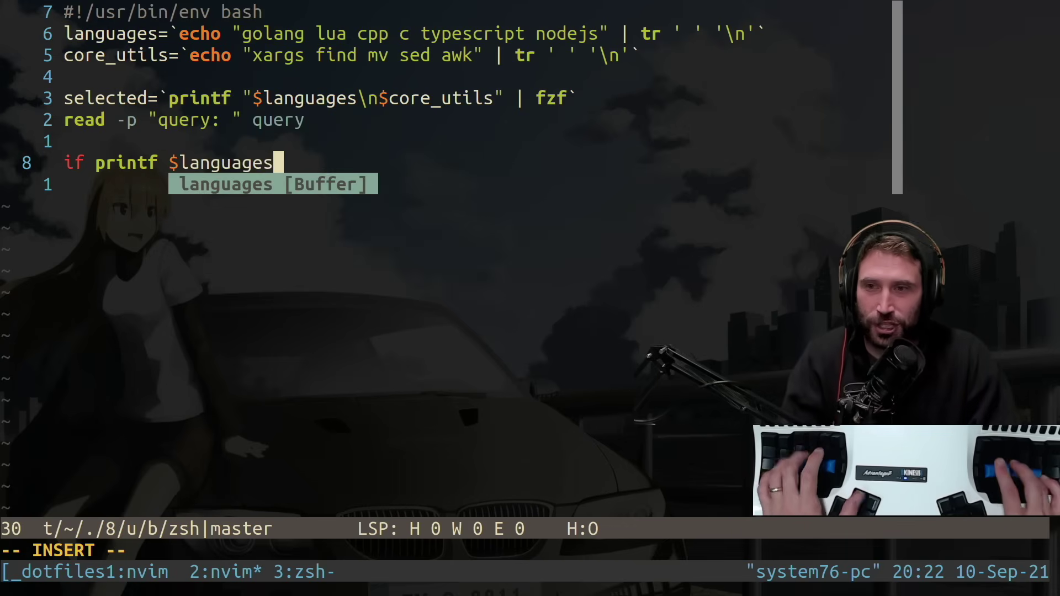
{"action": "type", "text": " | grep -qs "}
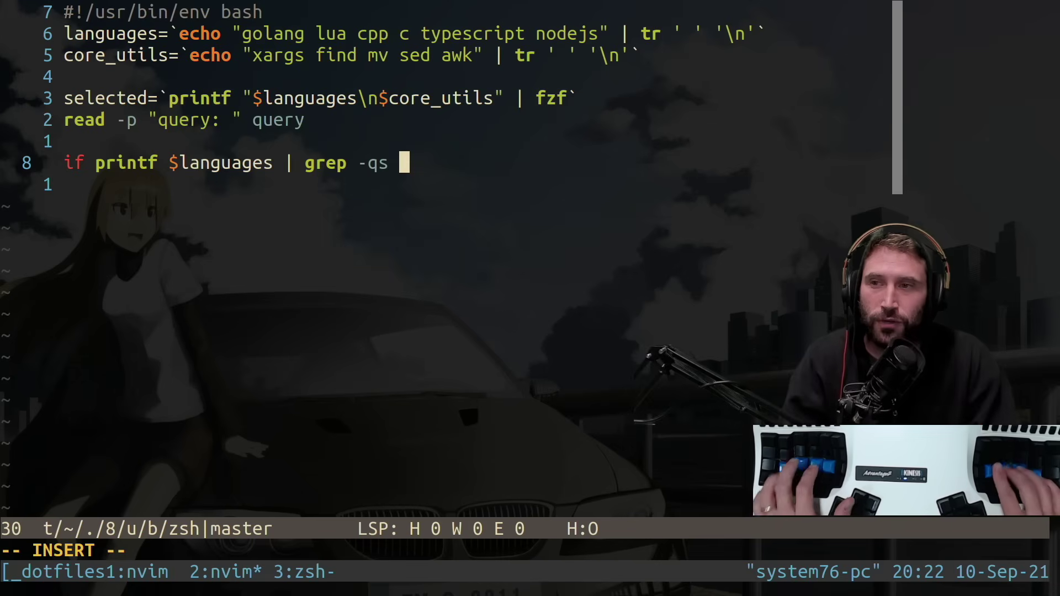
{"action": "type", "text": "$selected; then"}
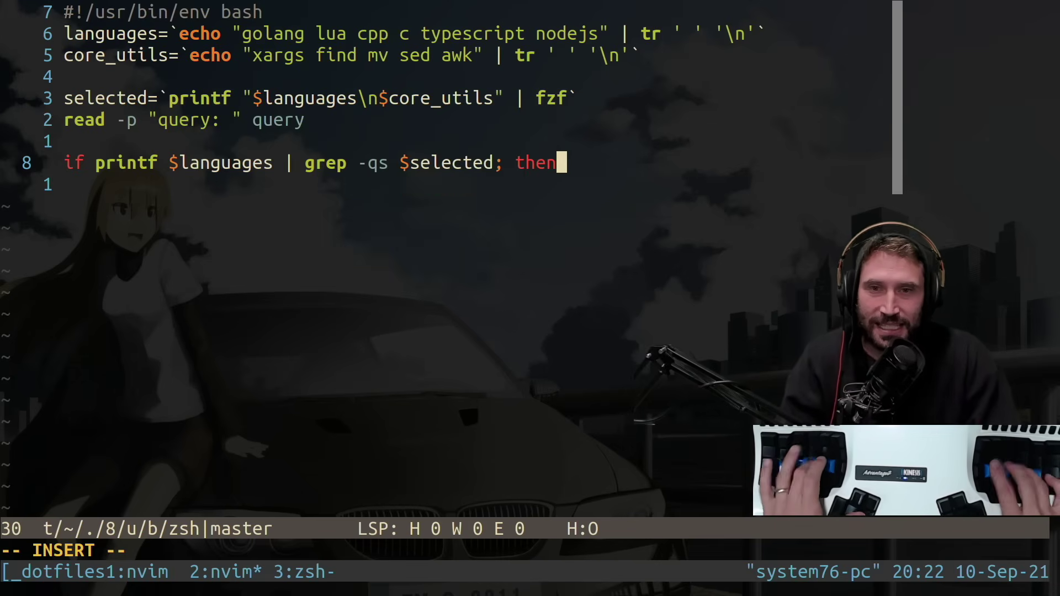
{"action": "key", "text": "Return"}
{"action": "type", "text": "end"}
{"action": "key", "text": "BackSpace"}
{"action": "key", "text": "BackSpace"}
{"action": "key", "text": "BackSpace"}
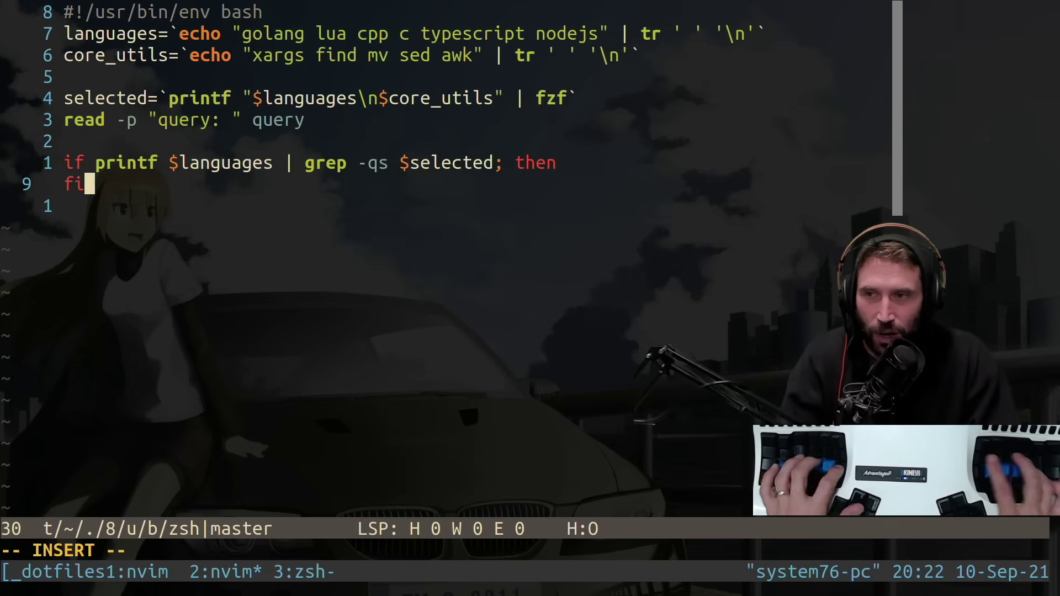
{"action": "key", "text": "Escape"}
{"action": "key", "text": "shift+o"}
{"action": "type", "text": "else"}
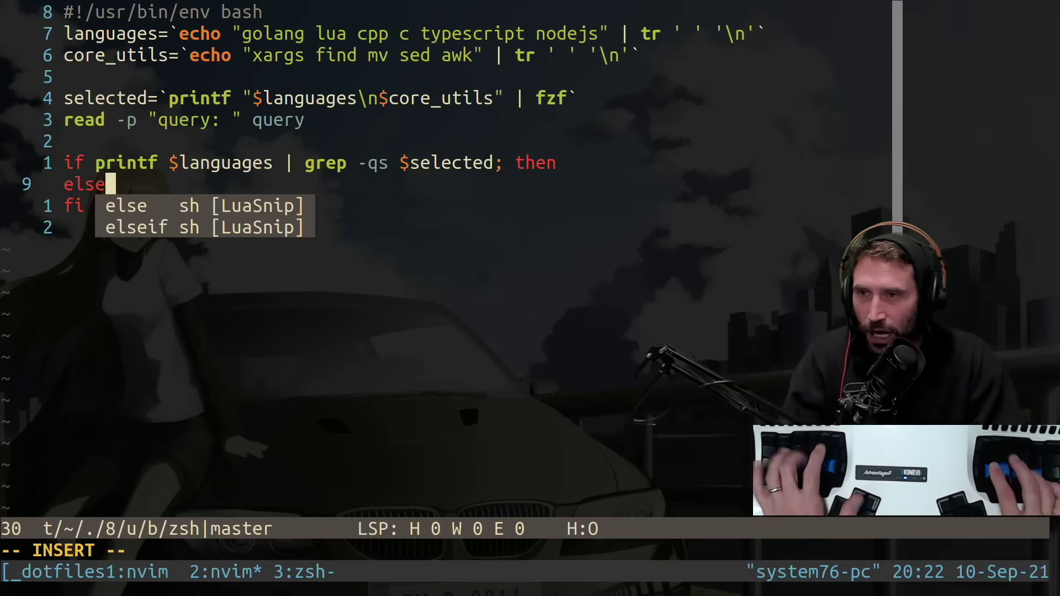
{"action": "key", "text": "Escape"}
Echo "language" in the then branch and "coreutil" in the else branch, then save.
{"action": "key", "text": "shift+o"}
{"action": "type", "text": "lan"}
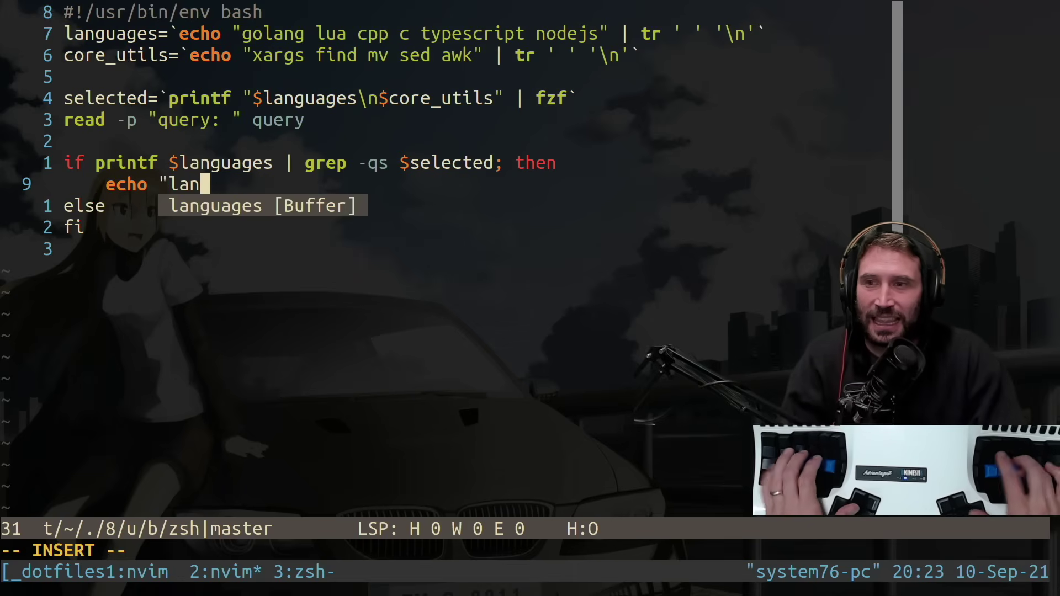
{"action": "type", "text": "guage\""}
{"action": "key", "text": "Escape"}
{"action": "key", "text": "shift+v"}
{"action": "key", "text": "y"}
{"action": "key", "text": "j"}
{"action": "key", "text": "p"}
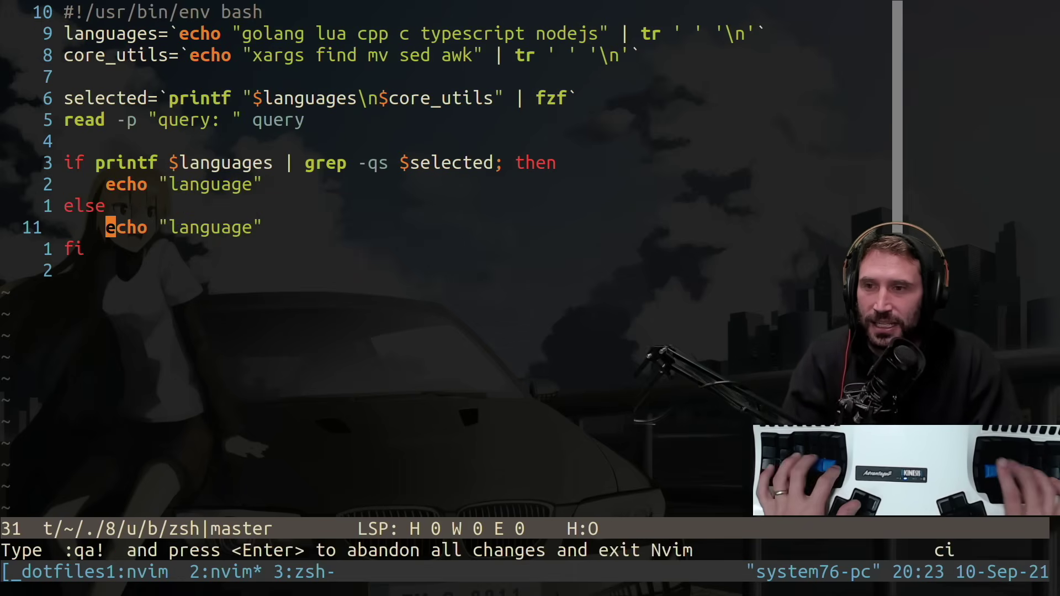
{"action": "key", "text": "quotedbl"}
{"action": "type", "text": "reut"}
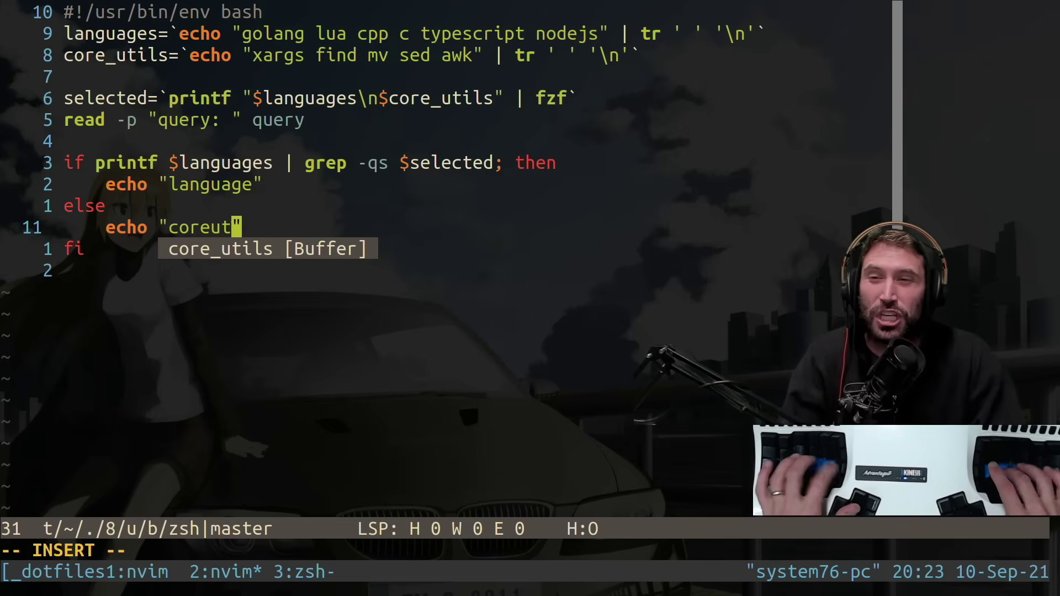
{"action": "type", "text": "il"}
{"action": "key", "text": "Escape"}
{"action": "type", "text": ":w"}
{"action": "key", "text": "Return"}
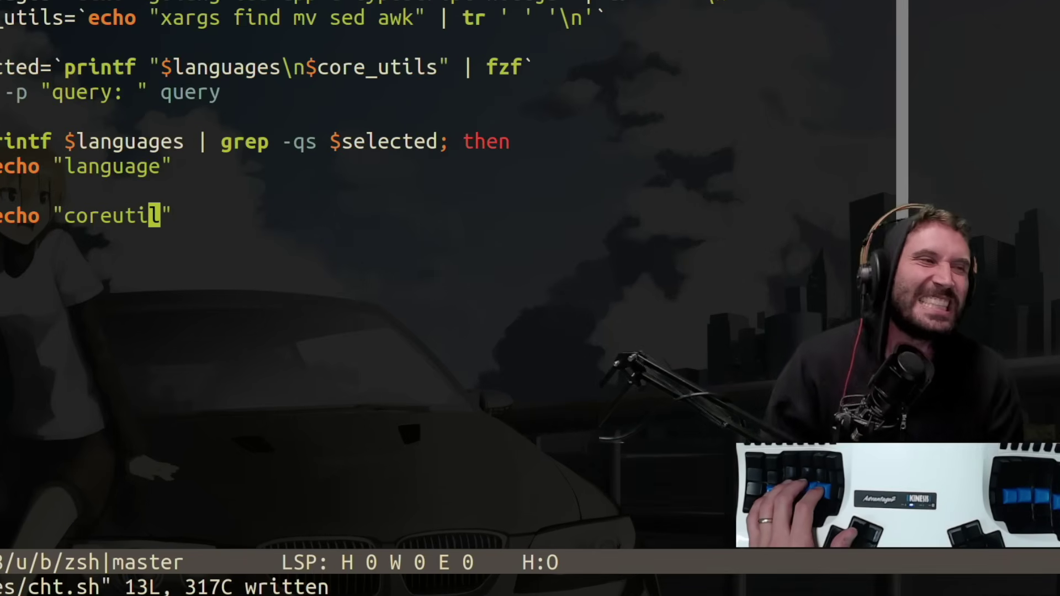
Run ./cht.sh in tmux window 3 and accept golang in the picker.
{"action": "key", "text": "ctrl+a"}
{"action": "key", "text": "3"}
{"action": "key", "text": "Up"}
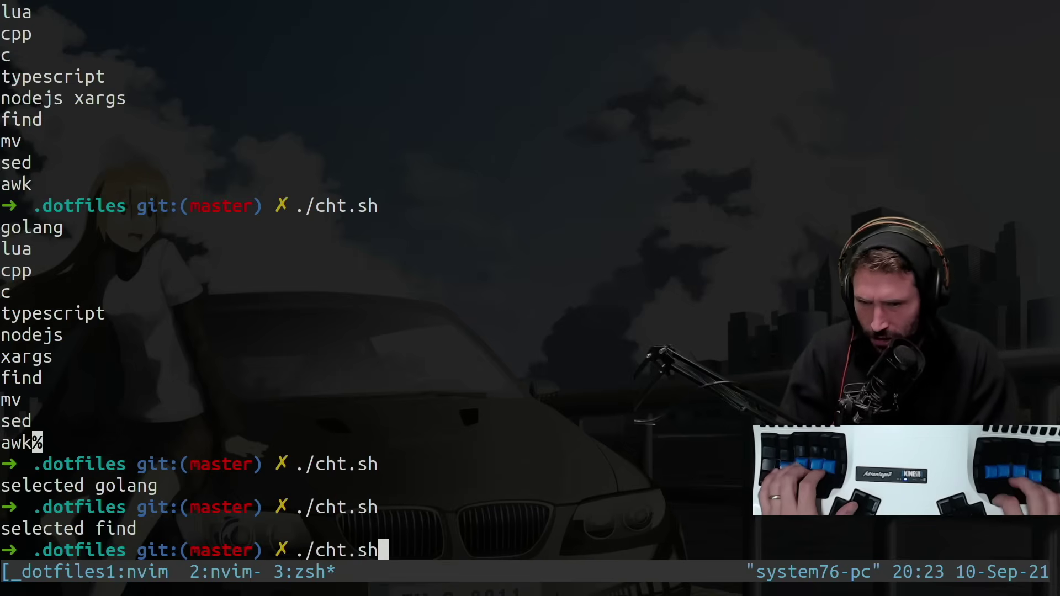
{"action": "key", "text": "Return"}
{"action": "key", "text": "Return"}
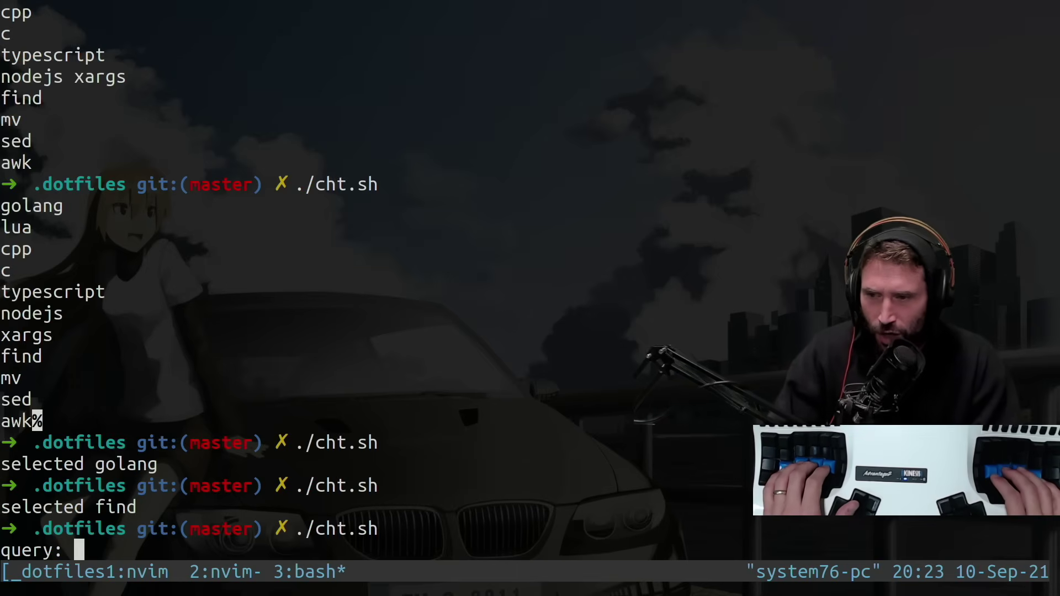
{"action": "type", "text": "oeu"}
{"action": "key", "text": "Return"}
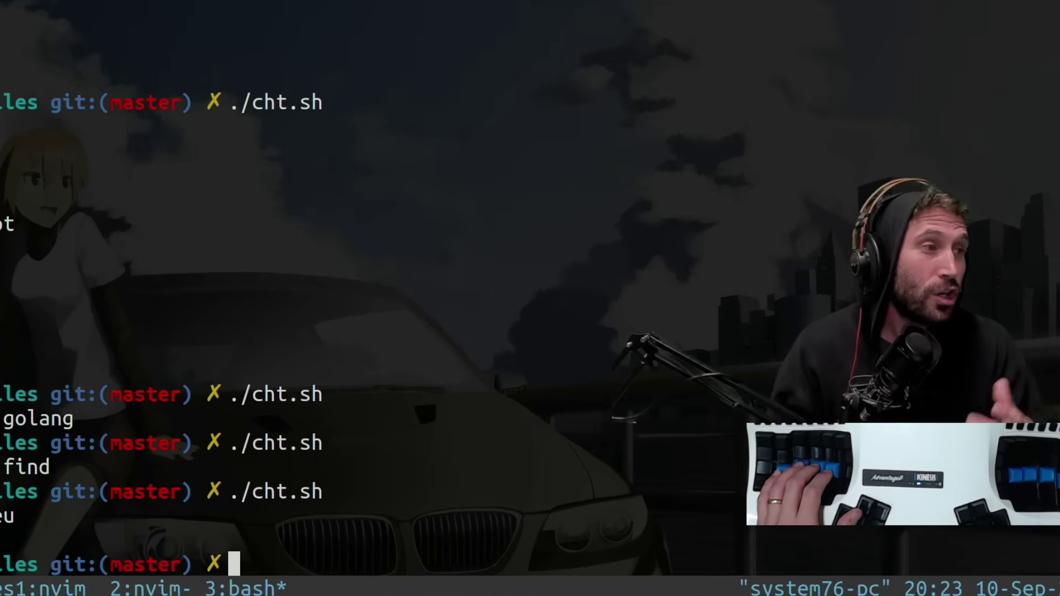
{"action": "type", "text": "./cht.sh"}
Rerun ./cht.sh with another pick and query "oeu", confirming "language" and "coreutil" outputs.
{"action": "key", "text": "Return"}
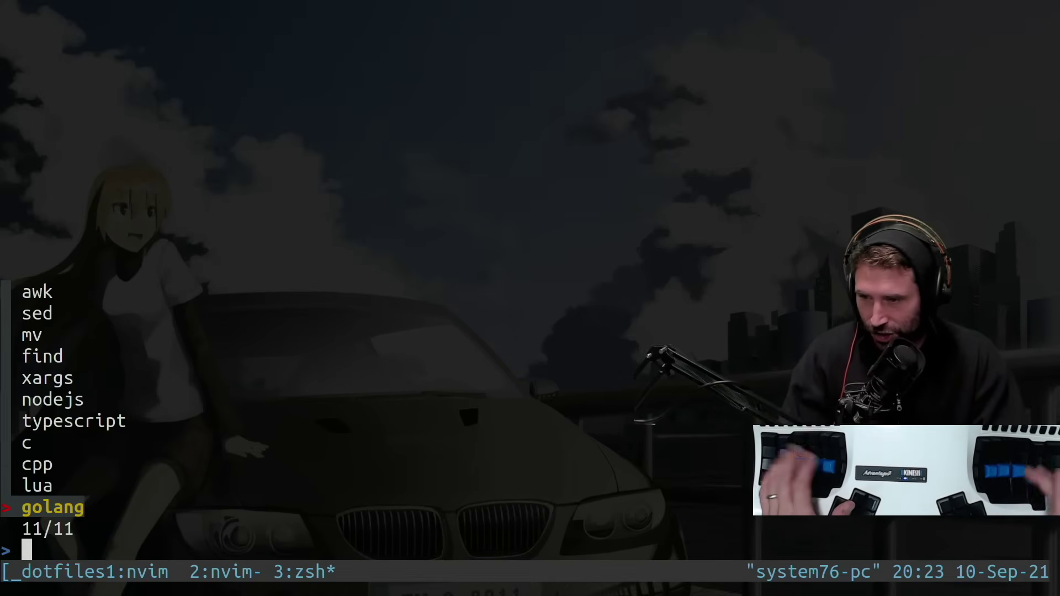
{"action": "type", "text": "q"}
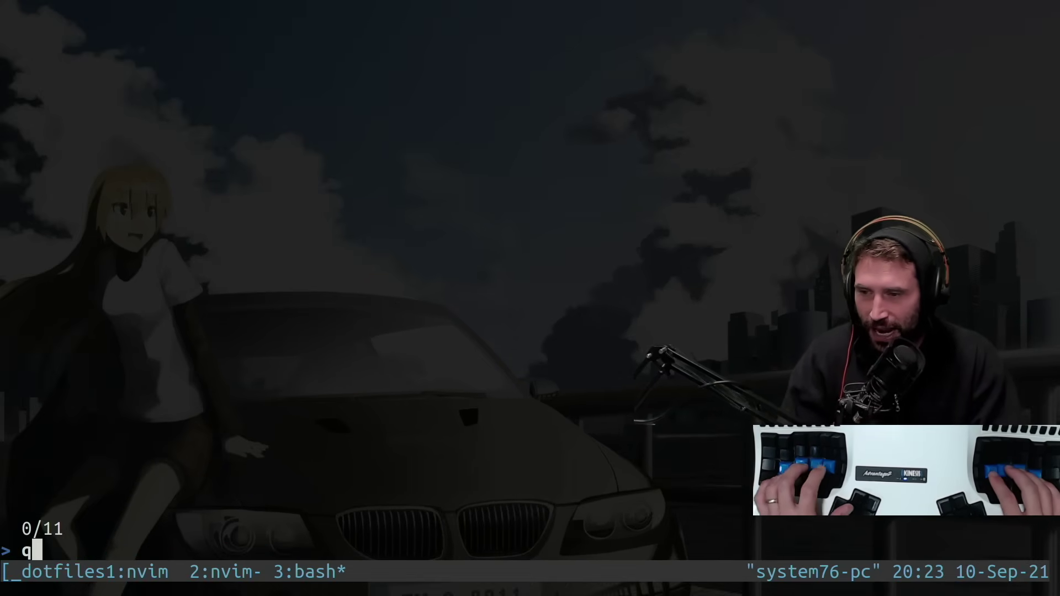
{"action": "key", "text": "BackSpace"}
{"action": "key", "text": "Return"}
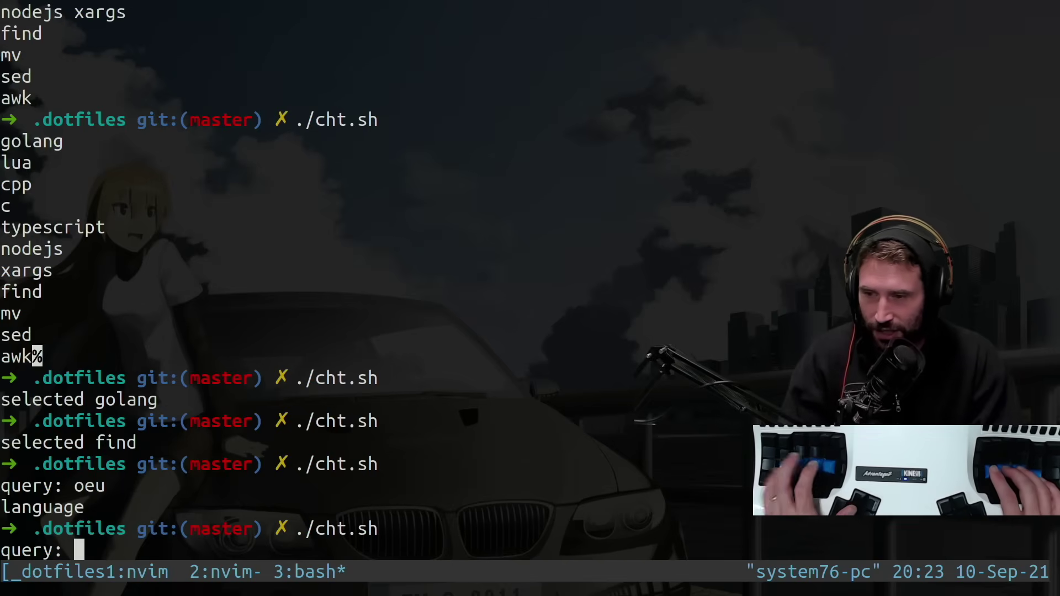
{"action": "type", "text": "oeu"}
{"action": "key", "text": "Return"}
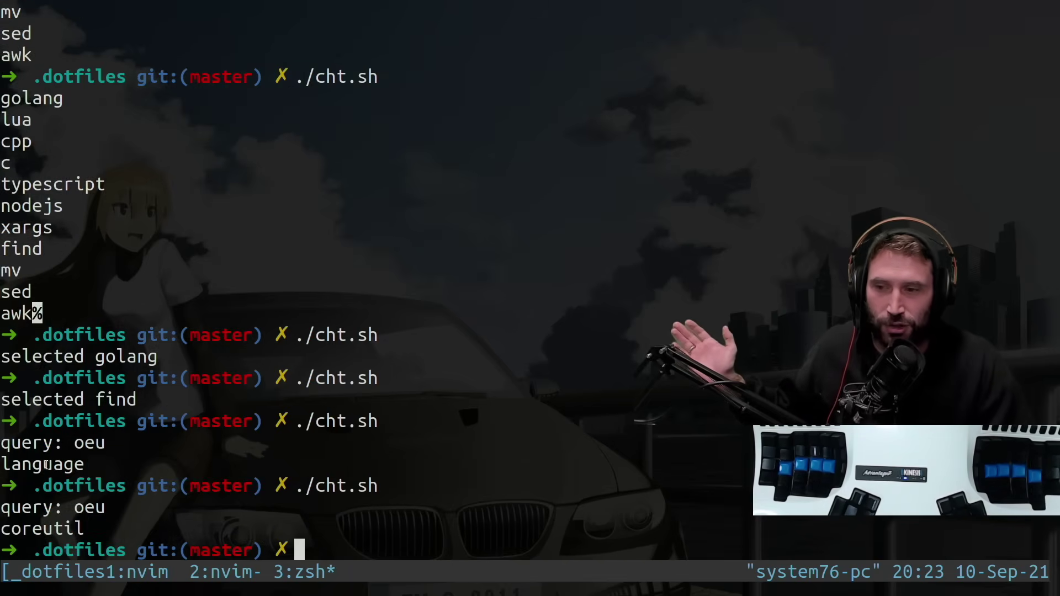
{"action": "double_click", "coordinate": [47, 465]}
{"action": "double_click", "coordinate": [41, 528]}
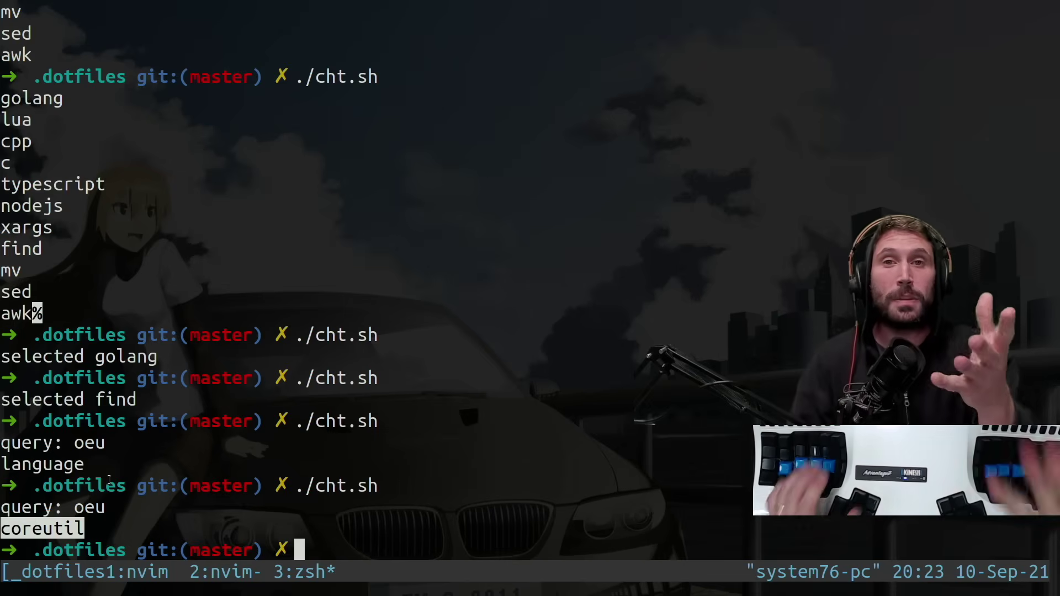
Return to the script in tmux window 2.
{"action": "key", "text": "ctrl+a"}
{"action": "key", "text": "2"}
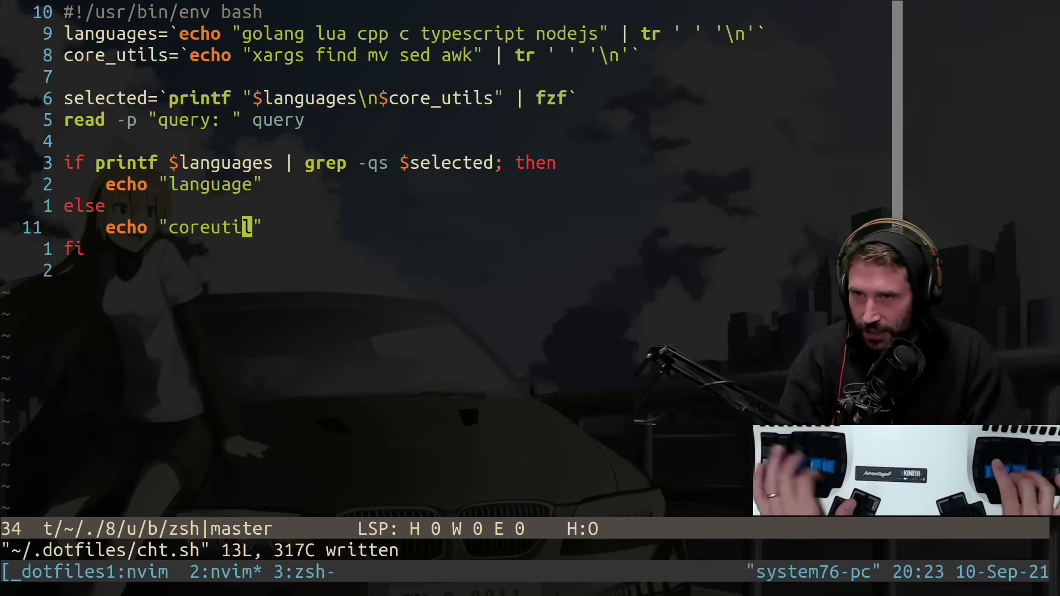
Replace the then-branch echo with a curl cht.sh/$selected line using a plus-joined query, and save.
{"action": "key", "text": "2"}
{"action": "key", "text": "k"}
{"action": "key", "text": "c"}
{"action": "key", "text": "c"}
{"action": "type", "text": "curl cht.sh"}
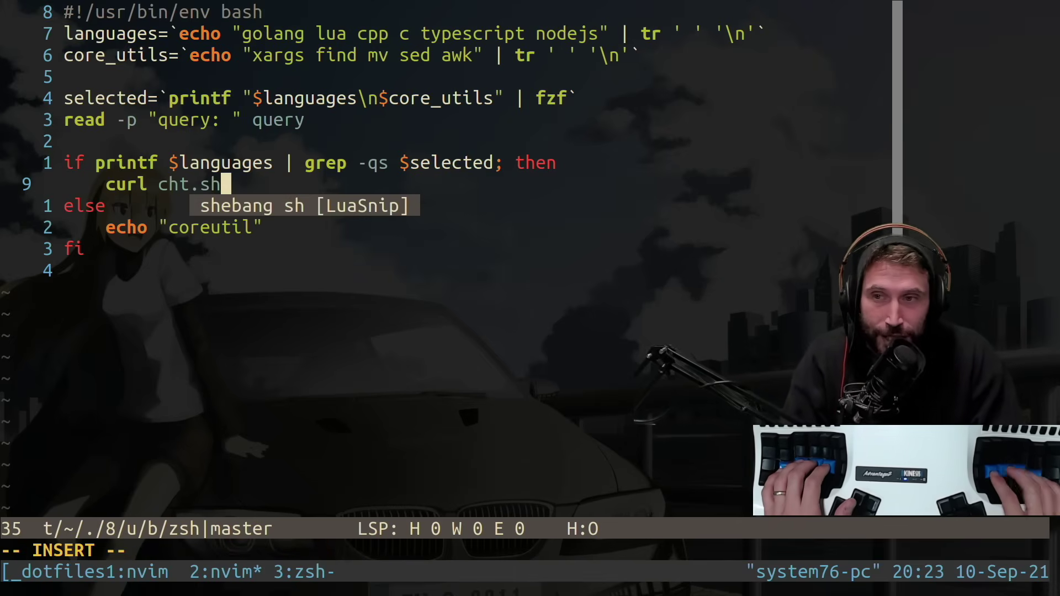
{"action": "type", "text": "/"}
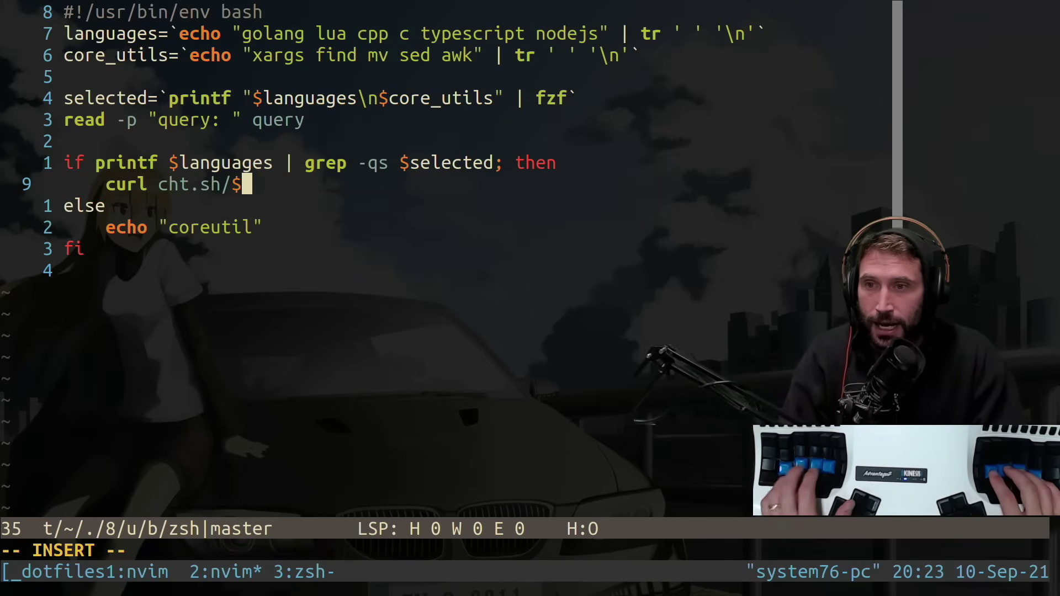
{"action": "type", "text": "$lan"}
{"action": "key", "text": "BackSpace"}
{"action": "type", "text": "selected"}
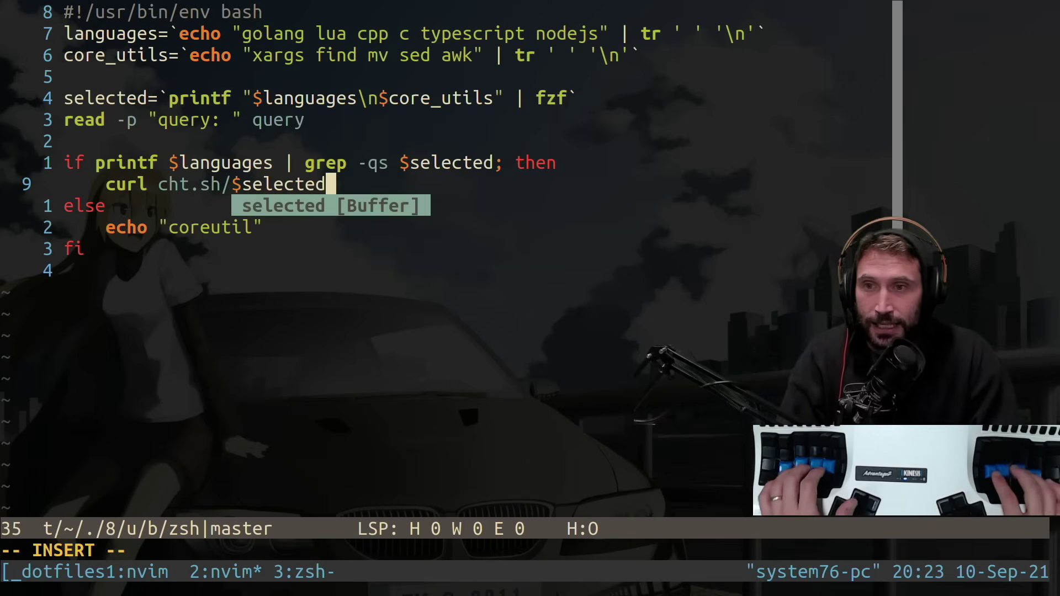
{"action": "type", "text": "/`ec"}
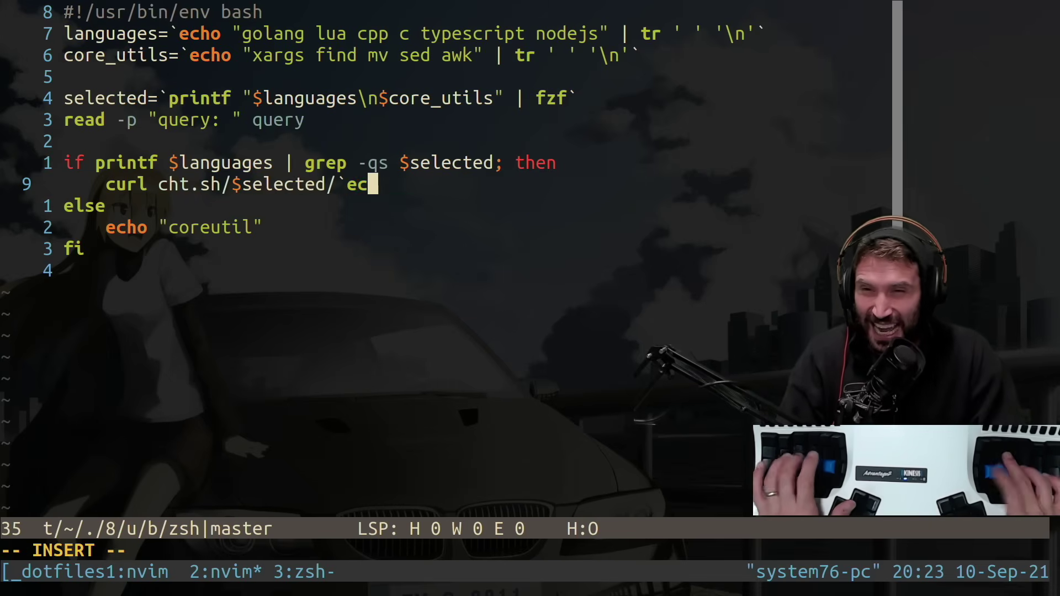
{"action": "type", "text": "ho \""}
{"action": "key", "text": "BackSpace"}
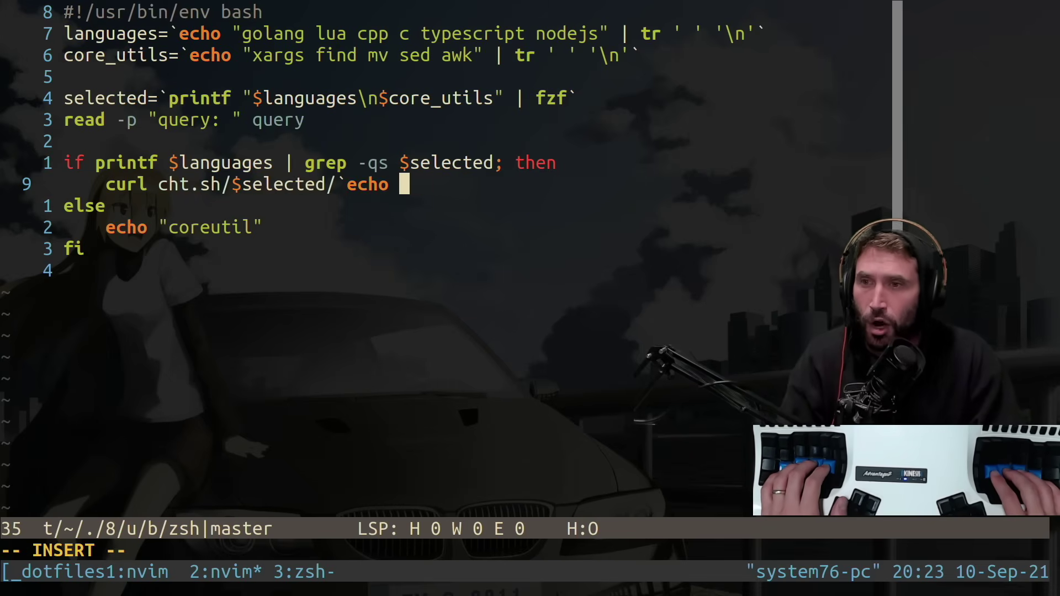
{"action": "type", "text": "$query"}
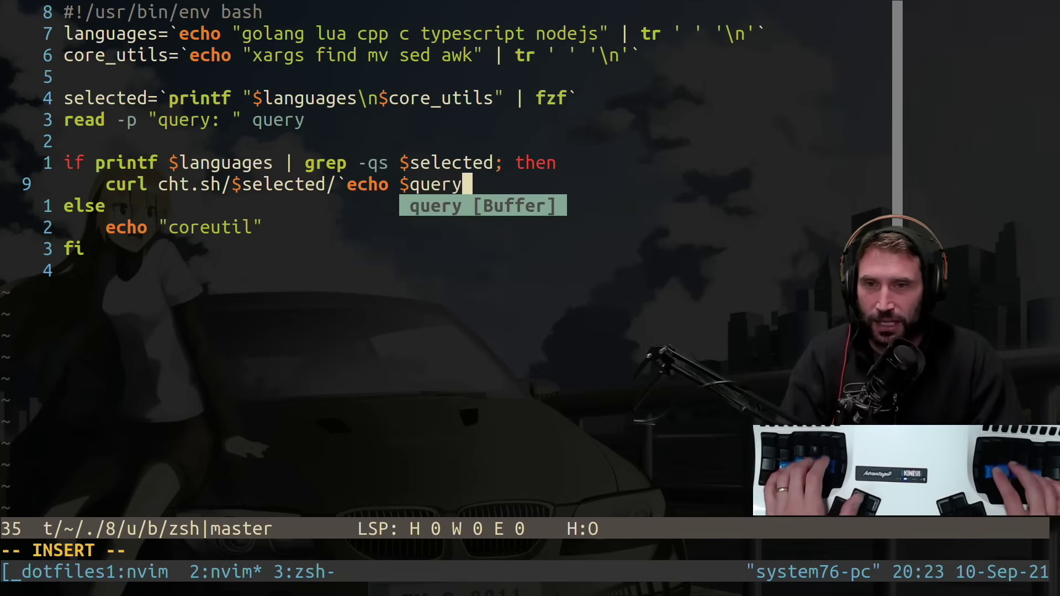
{"action": "type", "text": " | tr ' "}
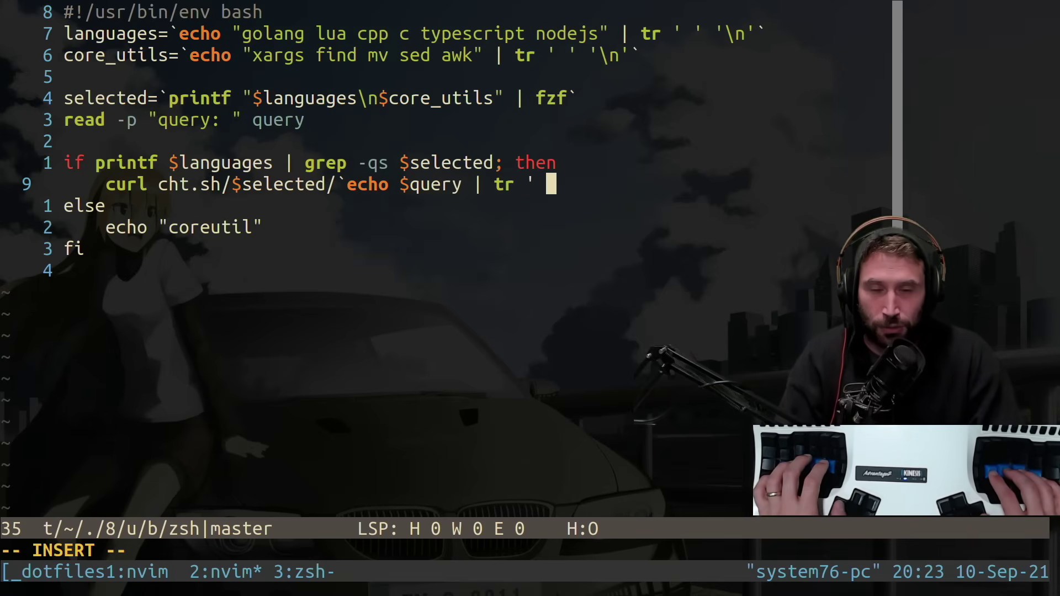
{"action": "type", "text": "' '+'"}
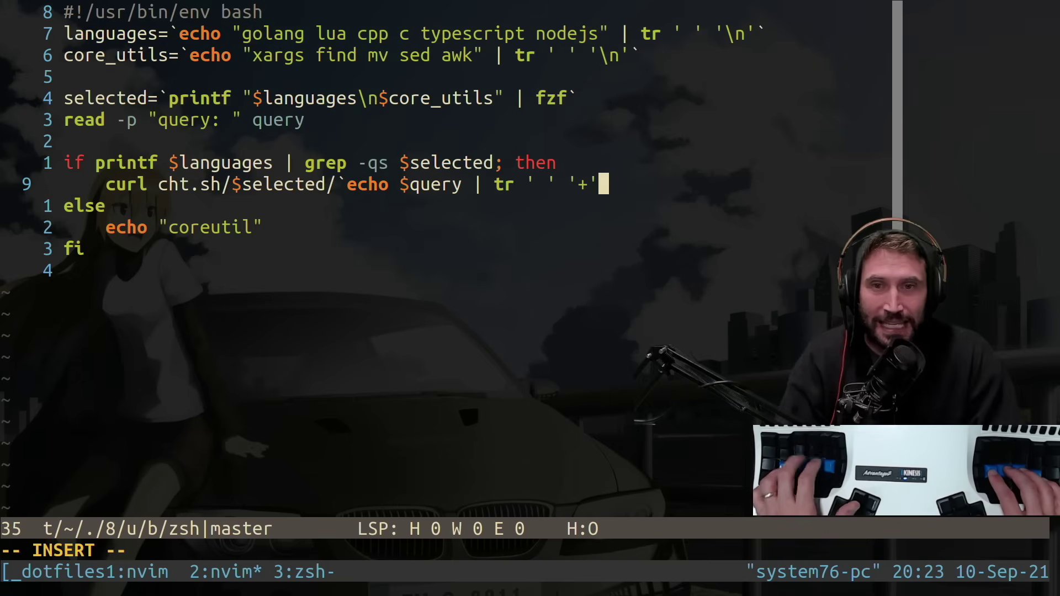
{"action": "type", "text": "`"}
{"action": "key", "text": "Escape"}
{"action": "type", "text": ":w"}
{"action": "key", "text": "Return"}
{"action": "key", "text": "0"}
Copy the curl line over the else-branch echo, save, and undo a mistaken trim.
{"action": "key", "text": "y"}
{"action": "key", "text": "y"}
{"action": "type", "text": "j"}
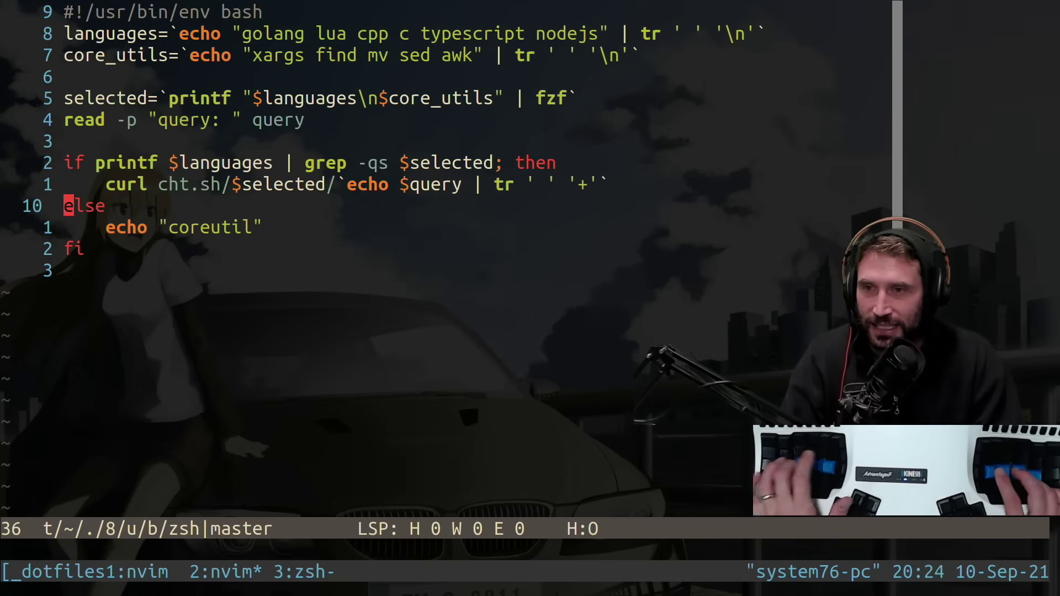
{"action": "type", "text": "jVp:w"}
{"action": "key", "text": "Return"}
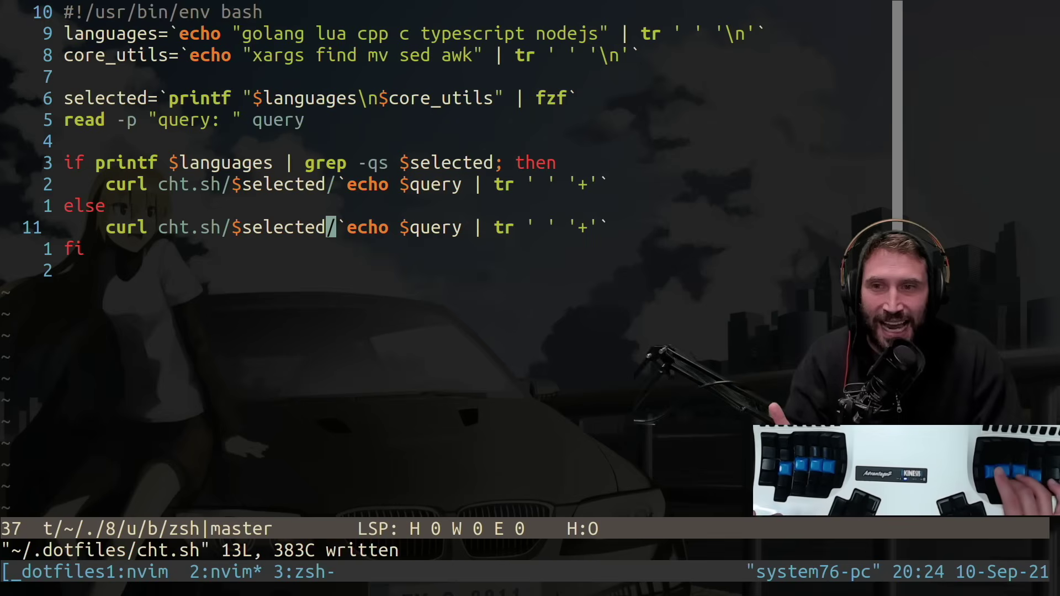
{"action": "key", "text": "t"}
{"action": "key", "text": "bar"}
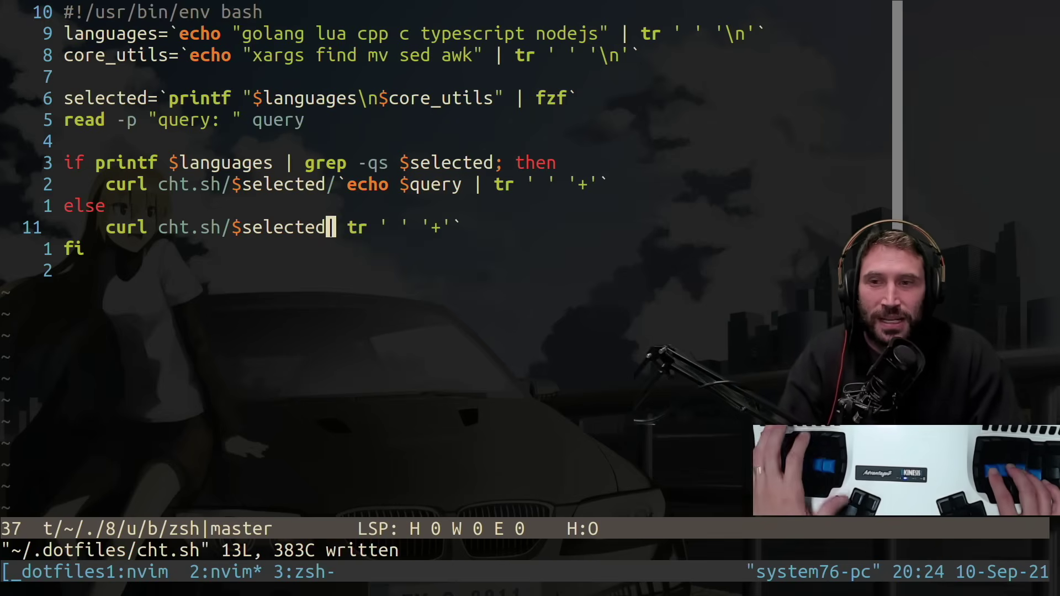
{"action": "key", "text": "ctrl+c"}
{"action": "key", "text": "u"}
Trim the else-branch curl to cht.sh/$selected~$query without the echo/tr pipeline, and save.
{"action": "key", "text": "ctrl+c"}
{"action": "key", "text": "d"}
{"action": "key", "text": "t"}
{"action": "key", "text": "dollar"}
{"action": "type", "text": "i"}
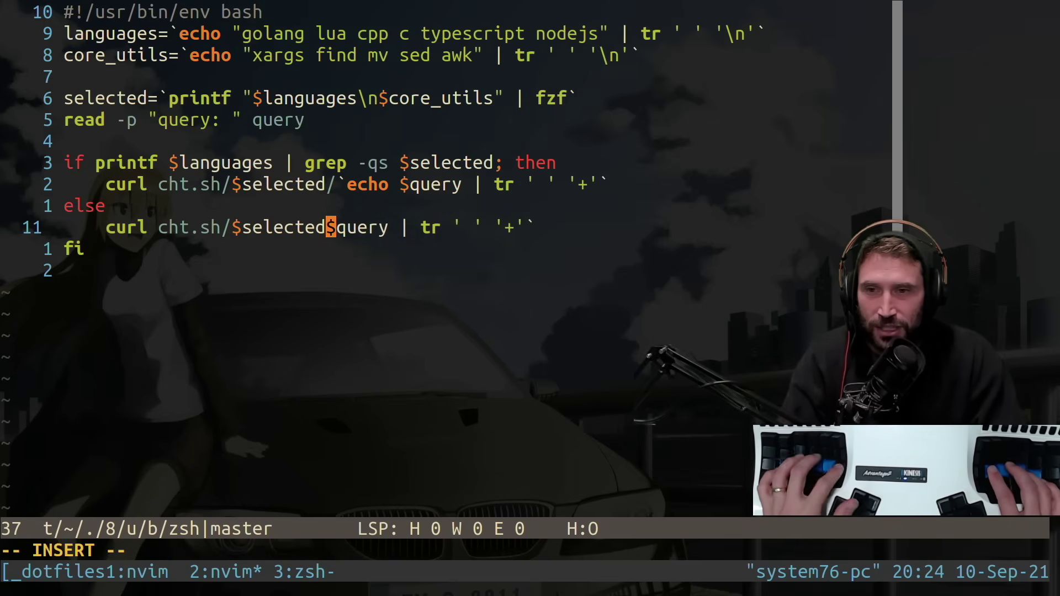
{"action": "type", "text": "~"}
{"action": "key", "text": "Escape"}
{"action": "key", "text": "f"}
{"action": "key", "text": "bar"}
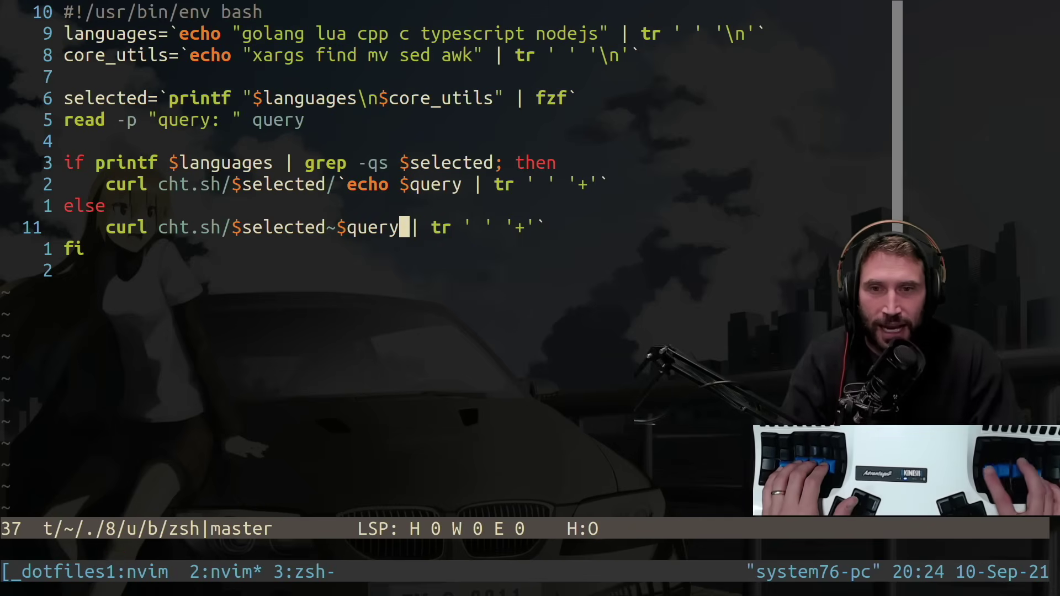
{"action": "type", "text": ":w"}
{"action": "key", "text": "Return"}
{"action": "type", "text": "x"}
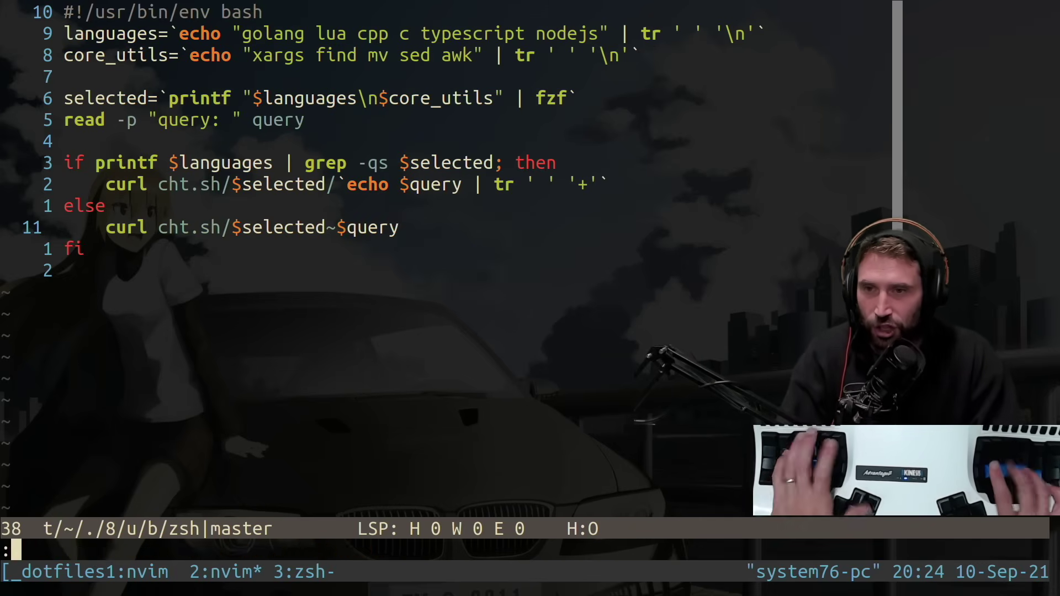
{"action": "type", "text": ":w"}
{"action": "key", "text": "Return"}
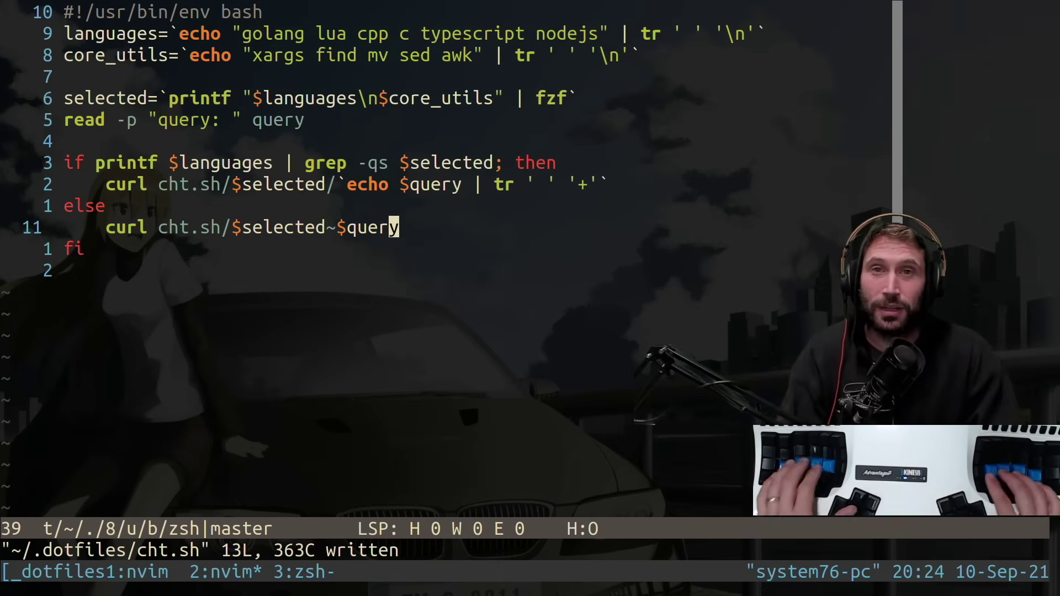
{"action": "type", "text": ":w"}
{"action": "key", "text": "Return"}
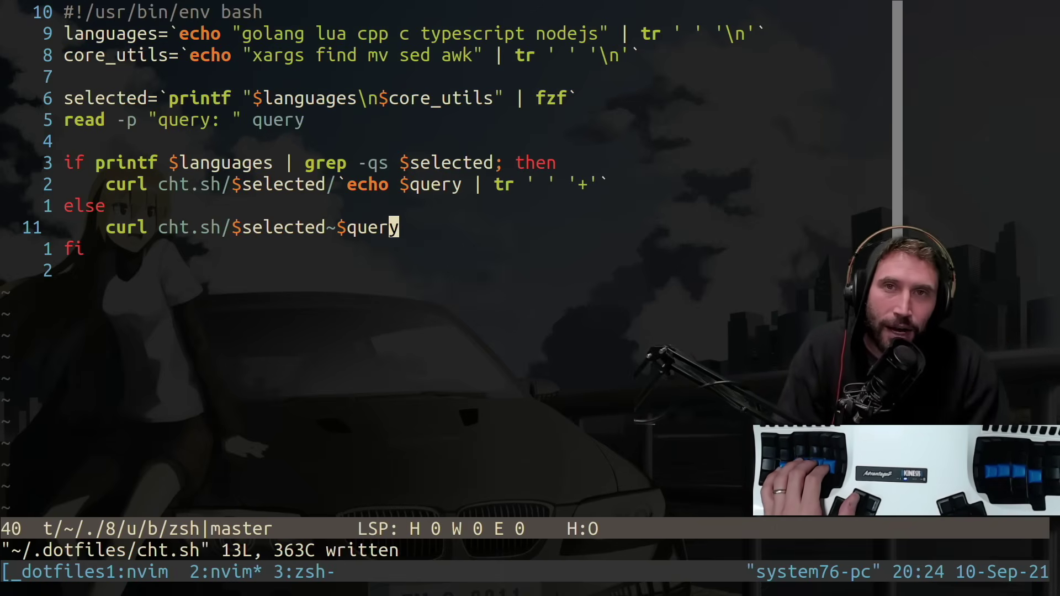
Rerun ./cht.sh in tmux window 3, pick golang and query slice for the Go slice answer.
{"action": "key", "text": "ctrl+a"}
{"action": "key", "text": "3"}
{"action": "key", "text": "Up"}
{"action": "key", "text": "Return"}
{"action": "key", "text": "Return"}
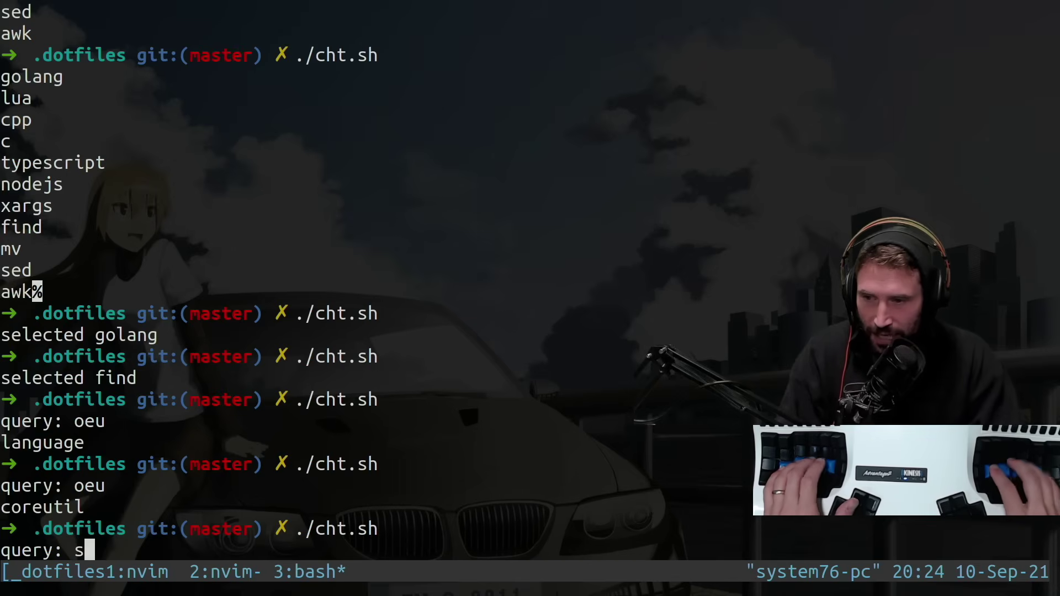
{"action": "type", "text": "lice"}
{"action": "key", "text": "Return"}
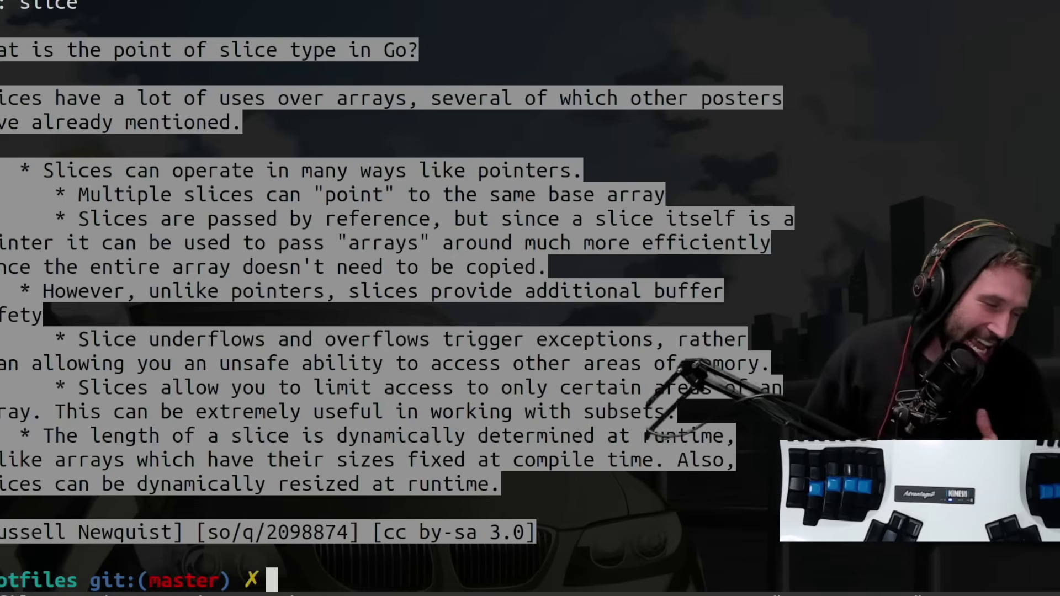
{"action": "type", "text": "tmux neww ./"}
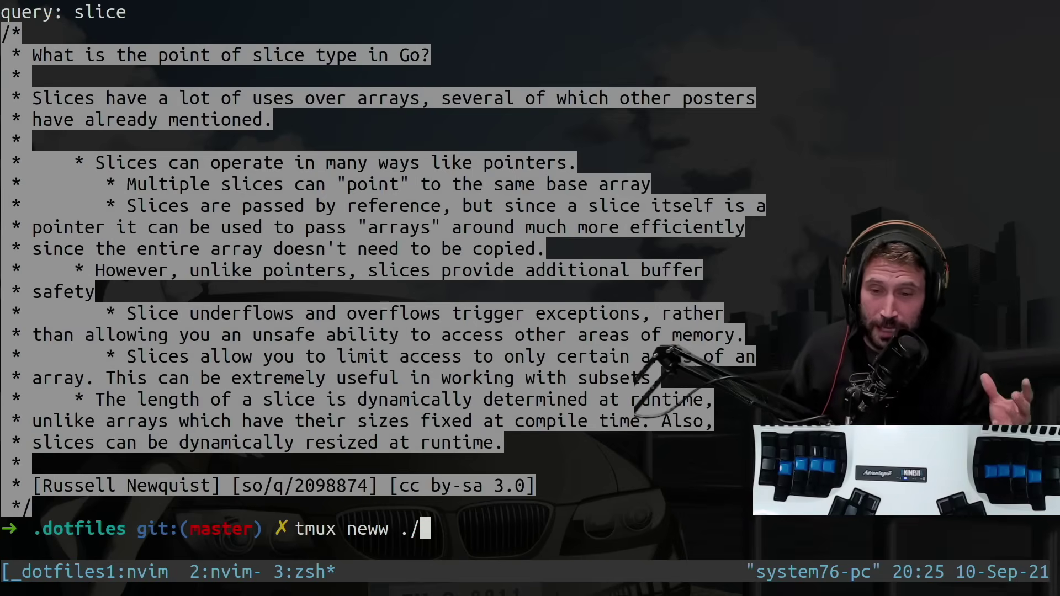
{"action": "type", "text": "cht.sh"}
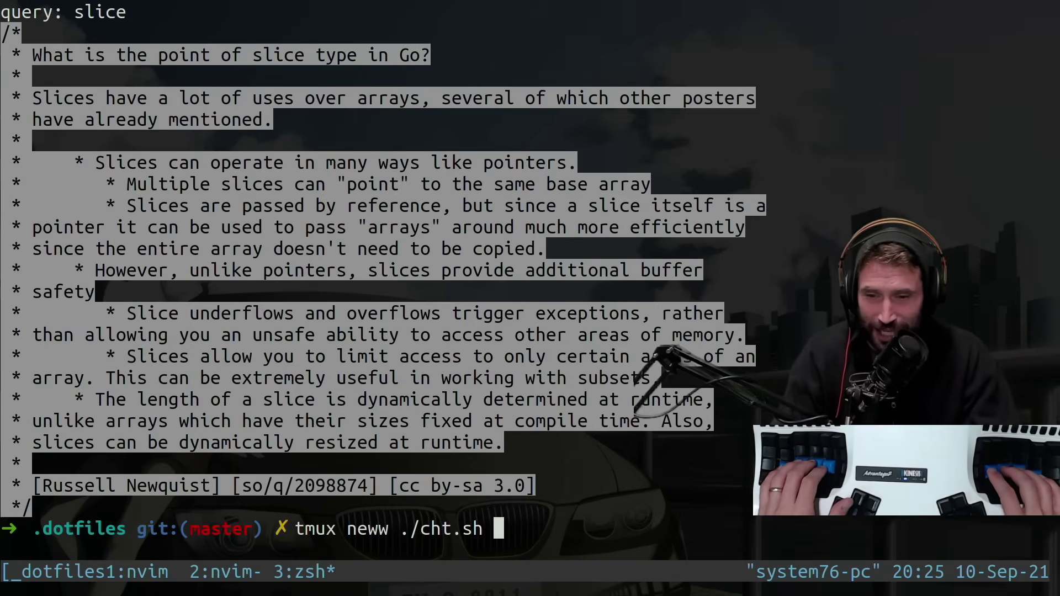
Run tmux neww ./cht.sh and pick golang in the new window, which closes after the query.
{"action": "key", "text": "Return"}
{"action": "key", "text": "Return"}
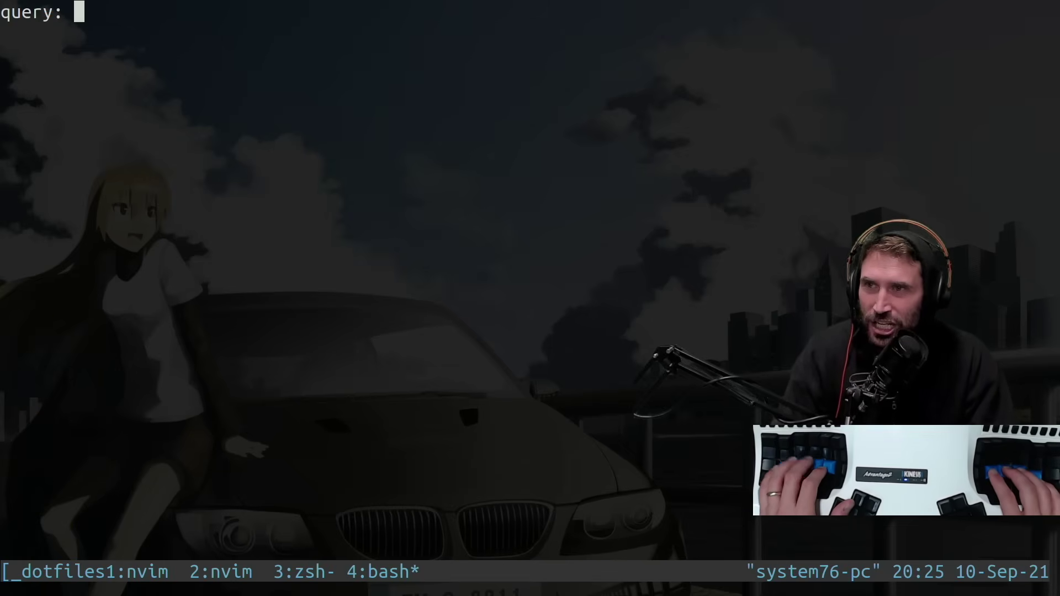
{"action": "type", "text": "aoeu"}
{"action": "key", "text": "Return"}
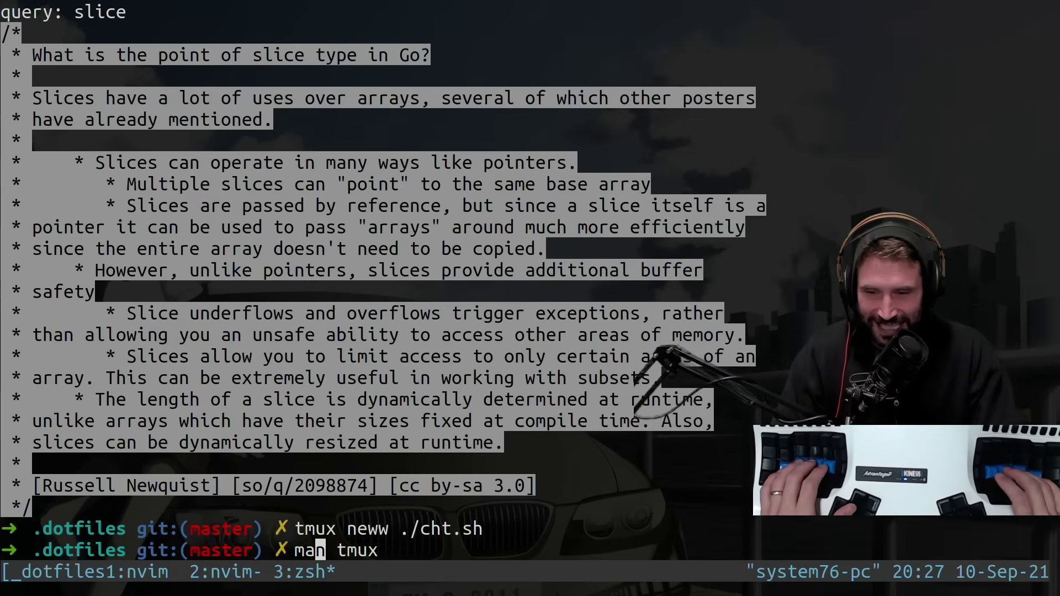
{"action": "type", "text": "n tmux"}
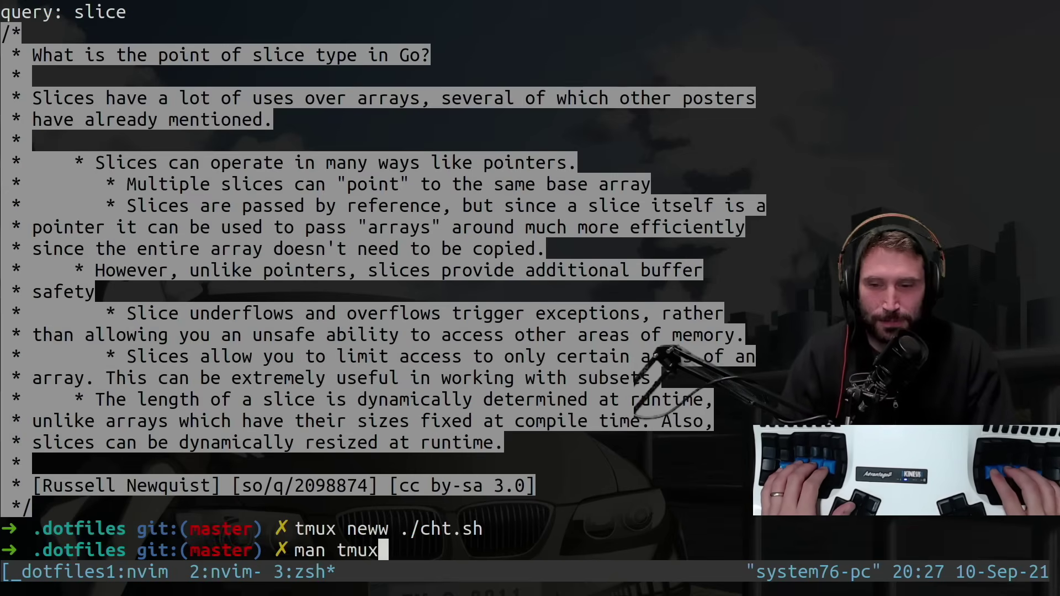
Open man tmux at the new-window entry and highlight the sentence about the window closing.
{"action": "key", "text": "Return"}
{"action": "type", "text": "/new-window"}
{"action": "key", "text": "Return"}
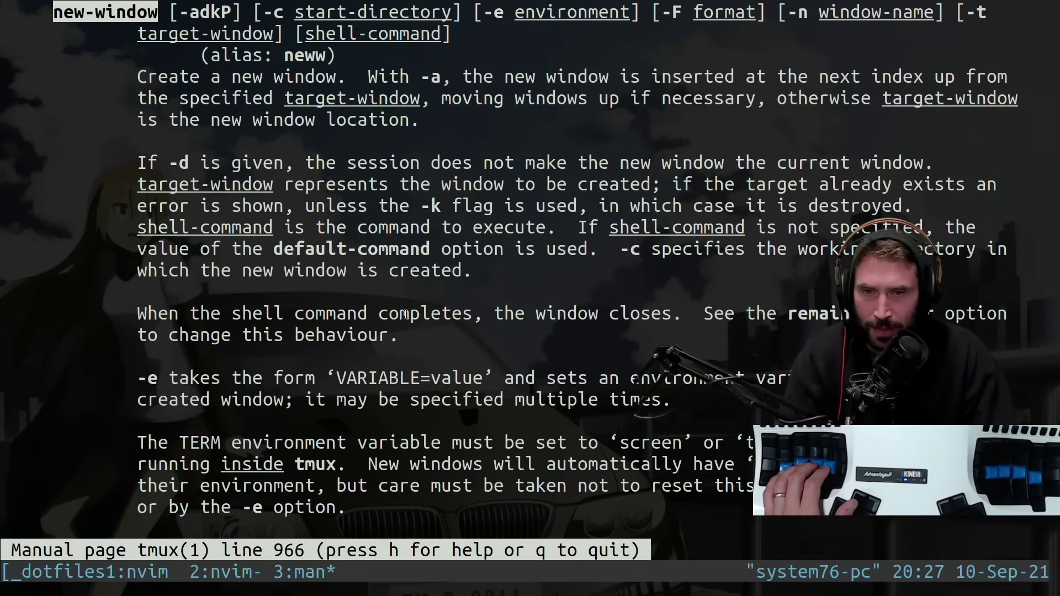
{"action": "left_click_drag", "start_coordinate": [496, 314], "coordinate": [673, 313]}
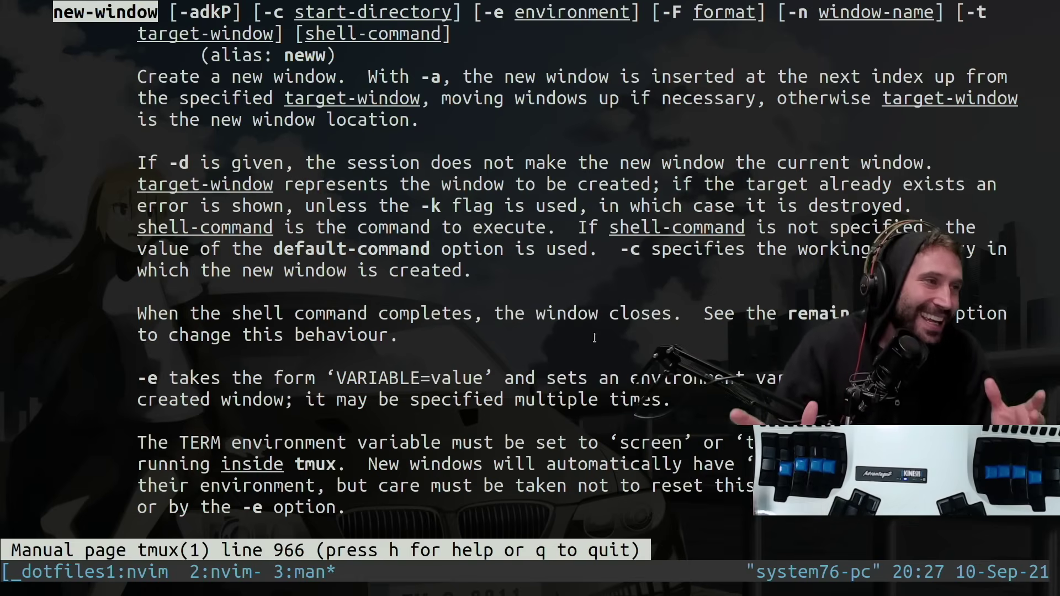
Back in Neovim, prefix the then-branch curl with 'tmux neww '.
{"action": "key", "text": "q"}
{"action": "key", "text": "ctrl+a"}
{"action": "key", "text": "2"}
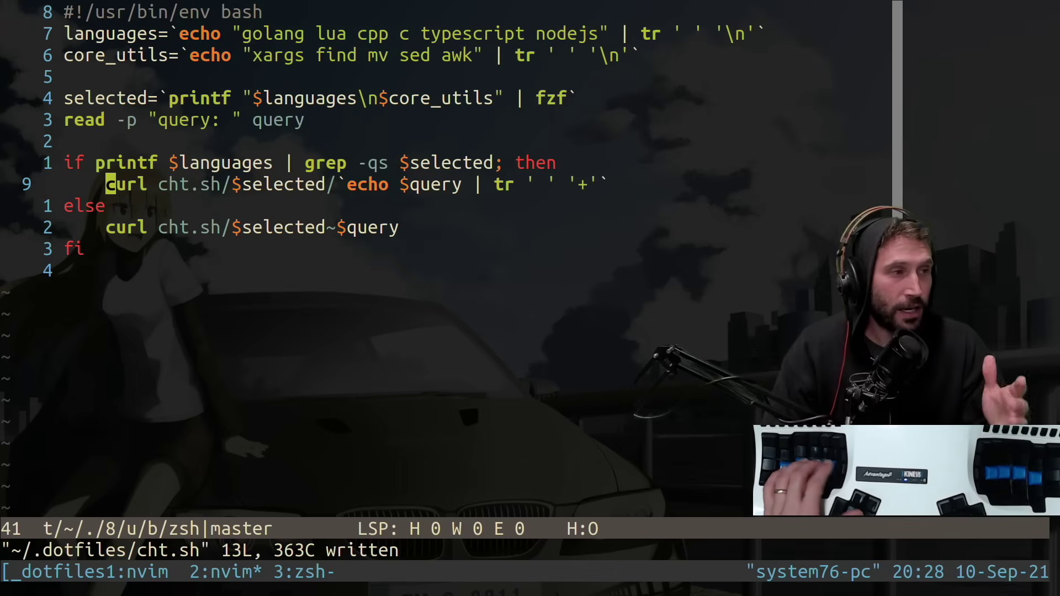
{"action": "key", "text": "i"}
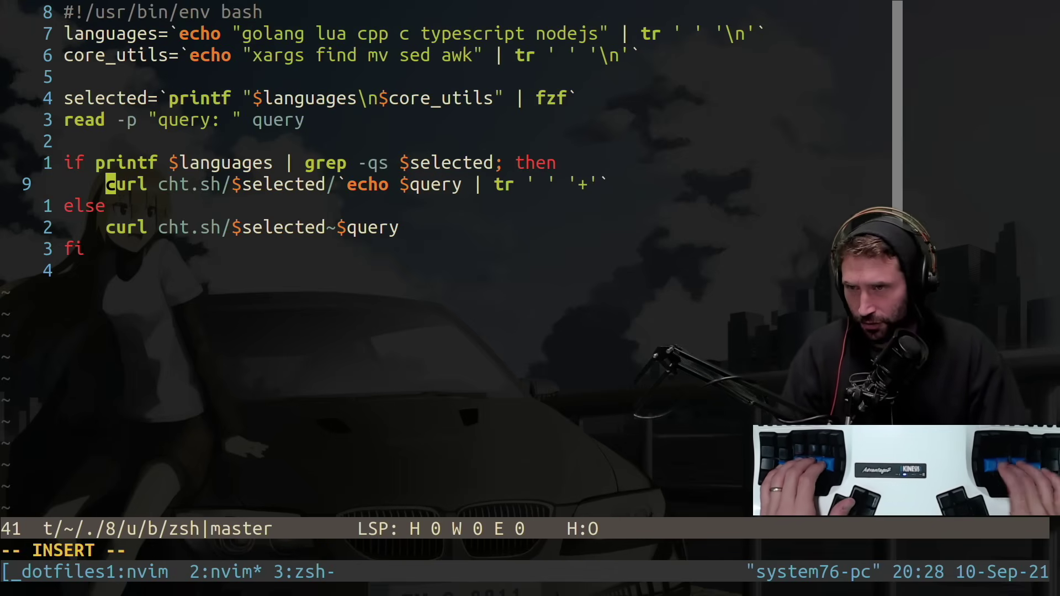
{"action": "type", "text": "tmux w"}
{"action": "key", "text": "BackSpace"}
{"action": "type", "text": "neww"}
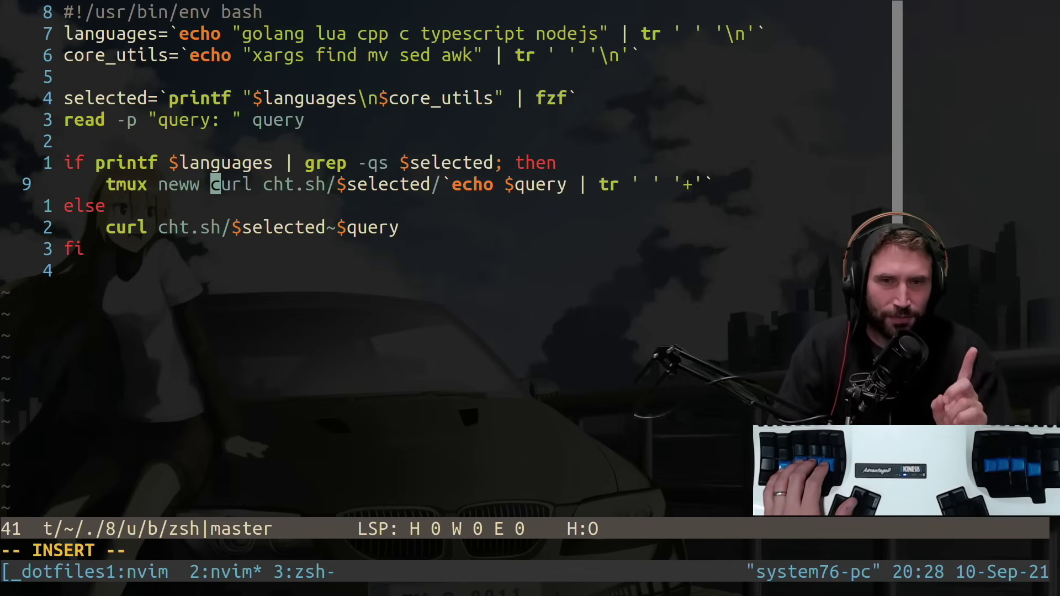
{"action": "key", "text": "Escape"}
{"action": "type", "text": "A & "}
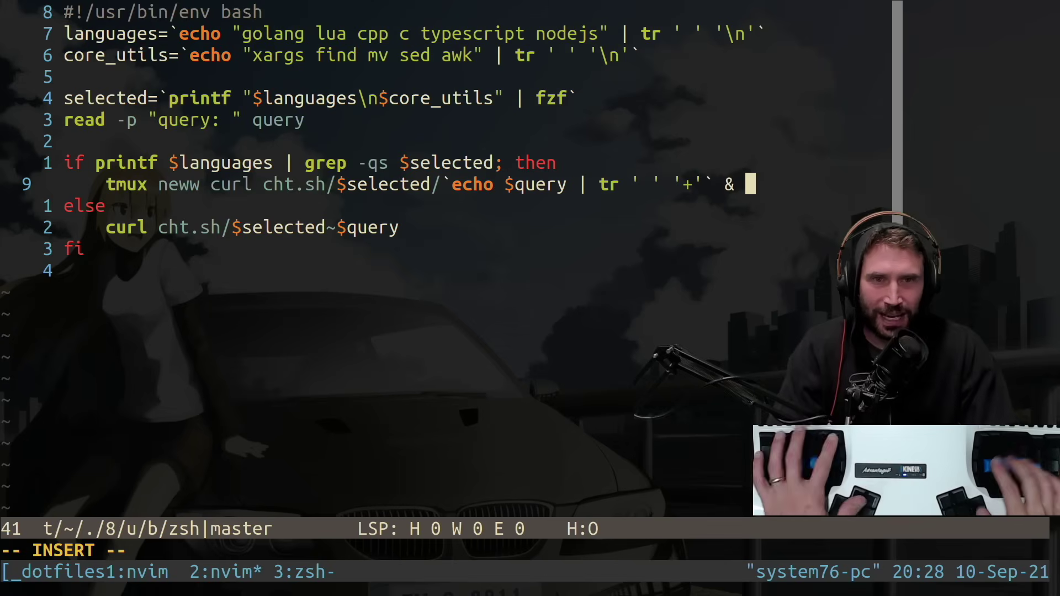
{"action": "type", "text": "hile [ : ]; do"}
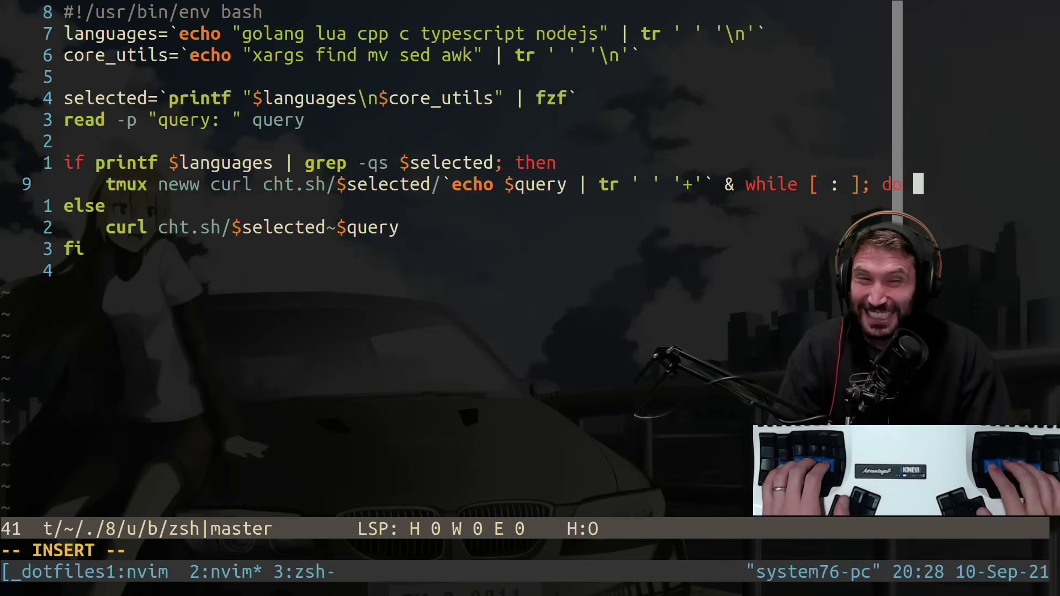
{"action": "type", "text": "sleep 1 done"}
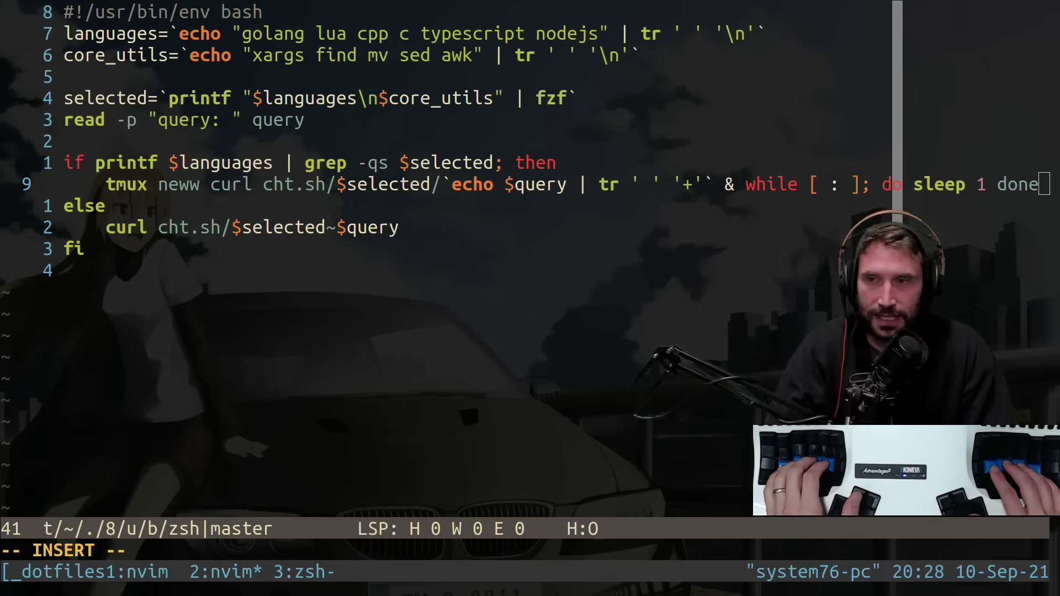
Append ' & while [ : ]; do sleep 1; done' to that line, save, and switch to the shell.
{"action": "key", "text": "Escape"}
{"action": "type", "text": "bhi;"}
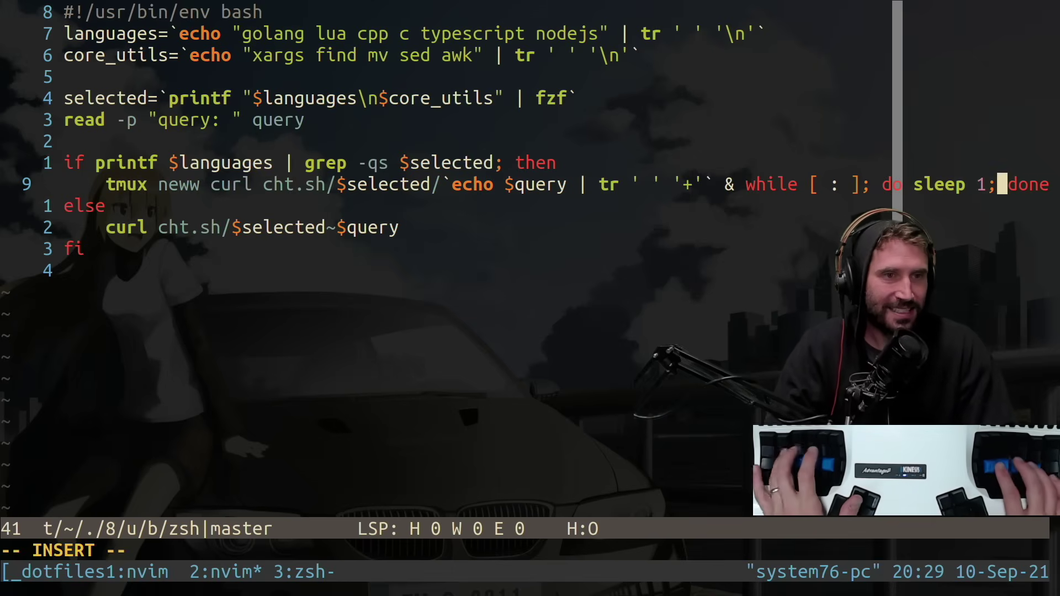
{"action": "key", "text": "Escape"}
{"action": "type", "text": ":w"}
{"action": "key", "text": "Return"}
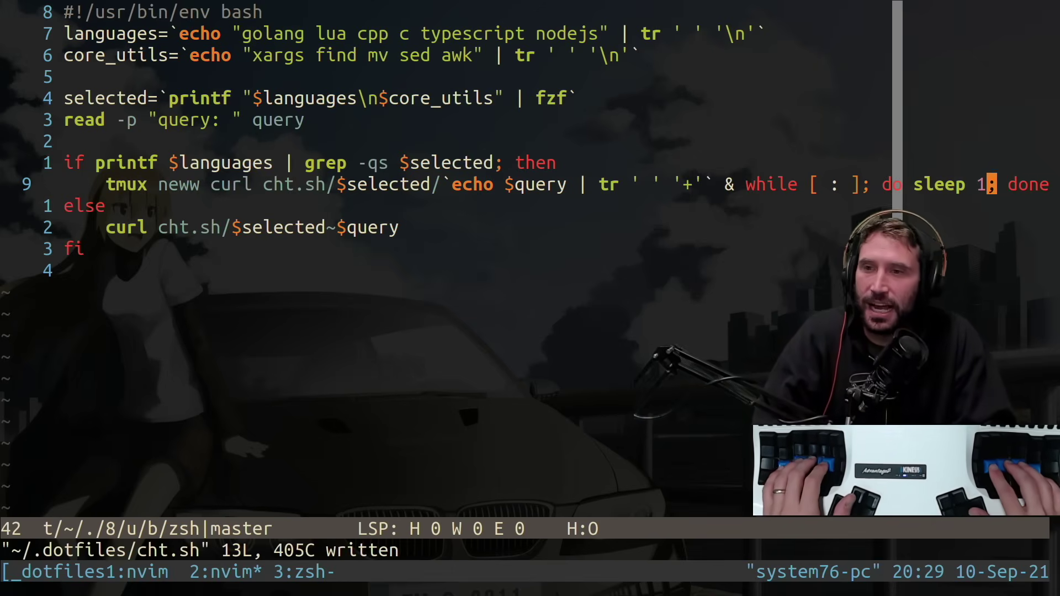
{"action": "key", "text": "ctrl+a"}
{"action": "key", "text": "3"}
Run ./cht.sh for golang with query slice, then glance back at the script in window 2.
{"action": "key", "text": "Return"}
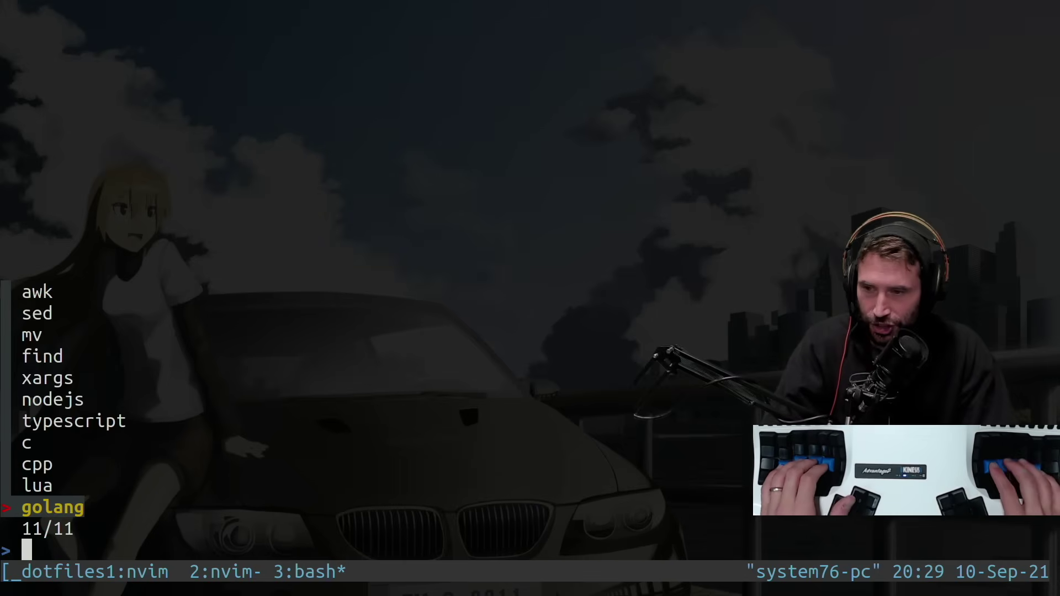
{"action": "key", "text": "Return"}
{"action": "type", "text": "lice"}
{"action": "key", "text": "Return"}
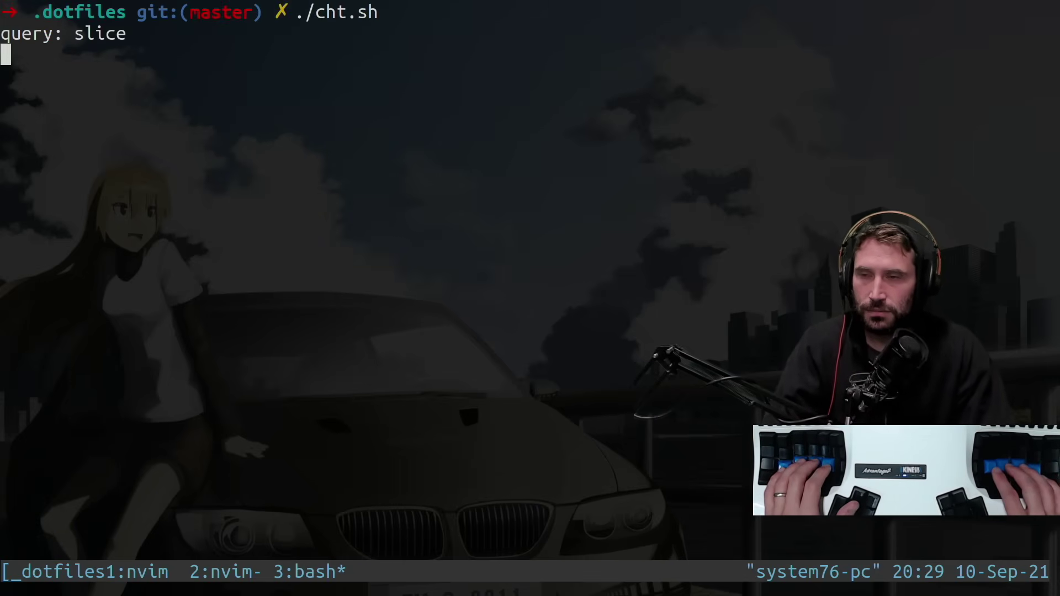
{"action": "key", "text": "ctrl+c"}
{"action": "key", "text": "ctrl+a"}
{"action": "key", "text": "2"}
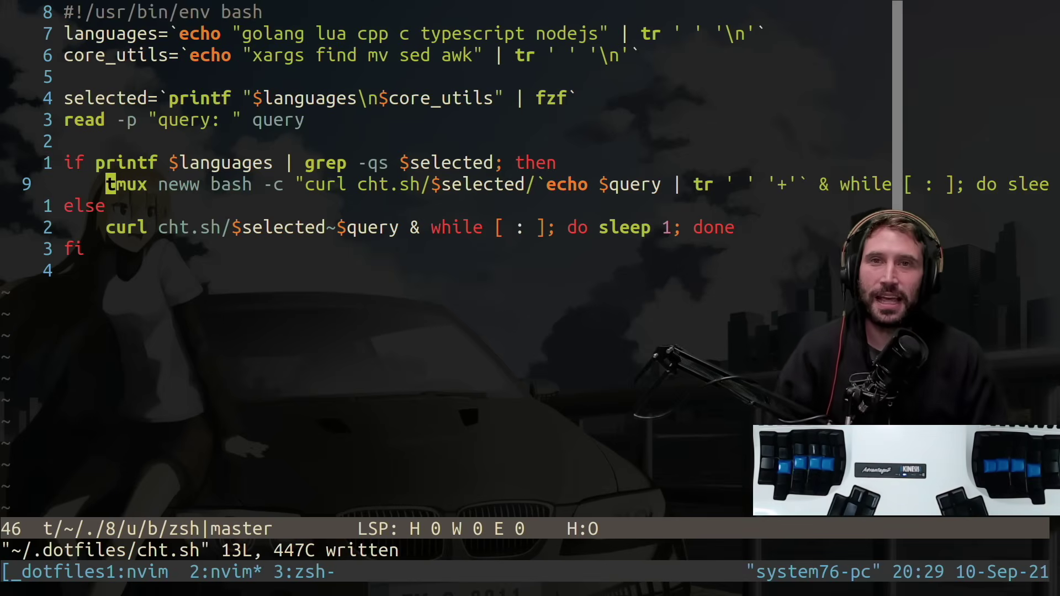
Rerun ./cht.sh for golang with slice, view the Go slice answer window and close it with q.
{"action": "key", "text": "ctrl+a"}
{"action": "key", "text": "3"}
{"action": "key", "text": "Up"}
{"action": "key", "text": "Return"}
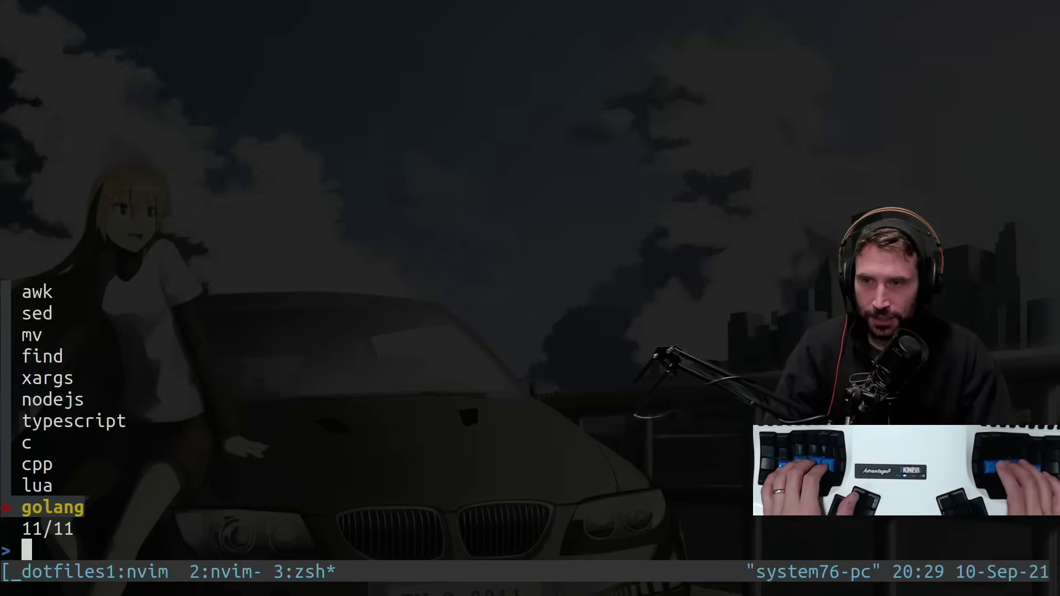
{"action": "key", "text": "Return"}
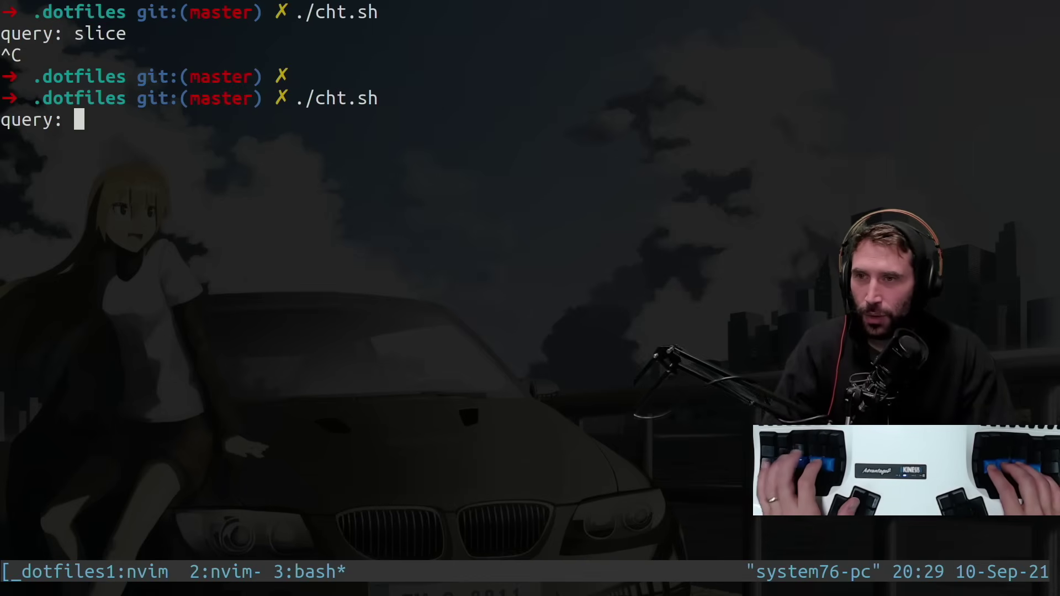
{"action": "type", "text": "slice"}
{"action": "key", "text": "Return"}
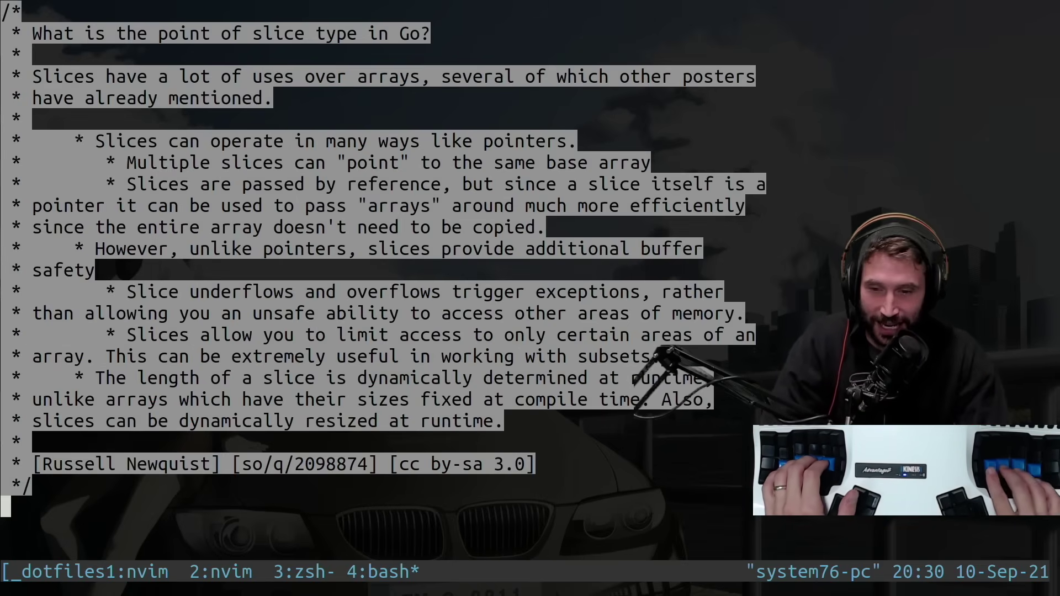
{"action": "key", "text": "q"}
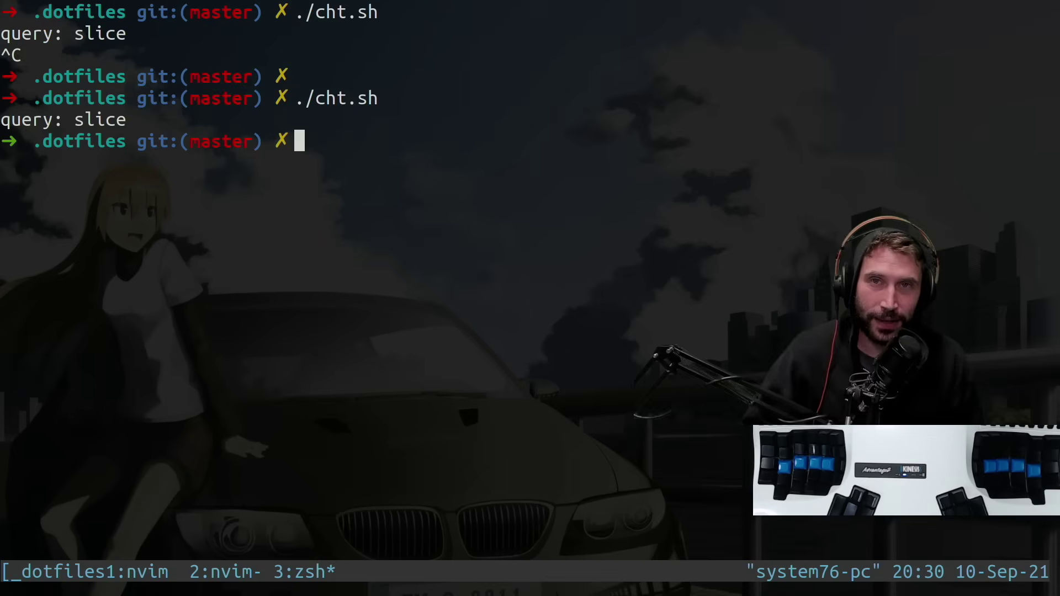
Switch to the Neovim window and bring up .tmux.conf from the git-files finder.
{"action": "key", "text": "ctrl+a"}
{"action": "key", "text": "asciicircum"}
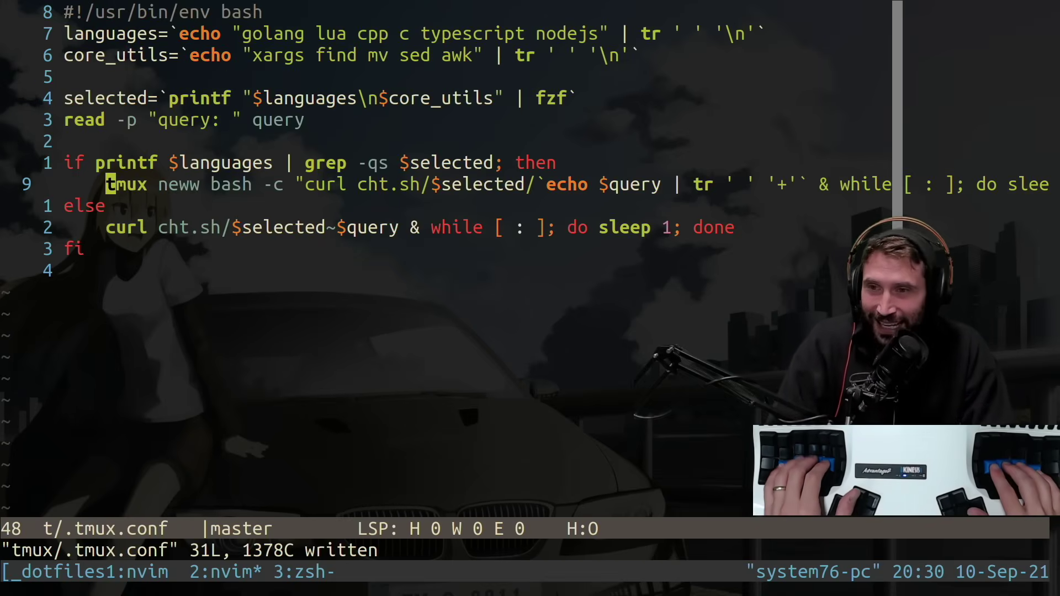
{"action": "key", "text": "ctrl+p"}
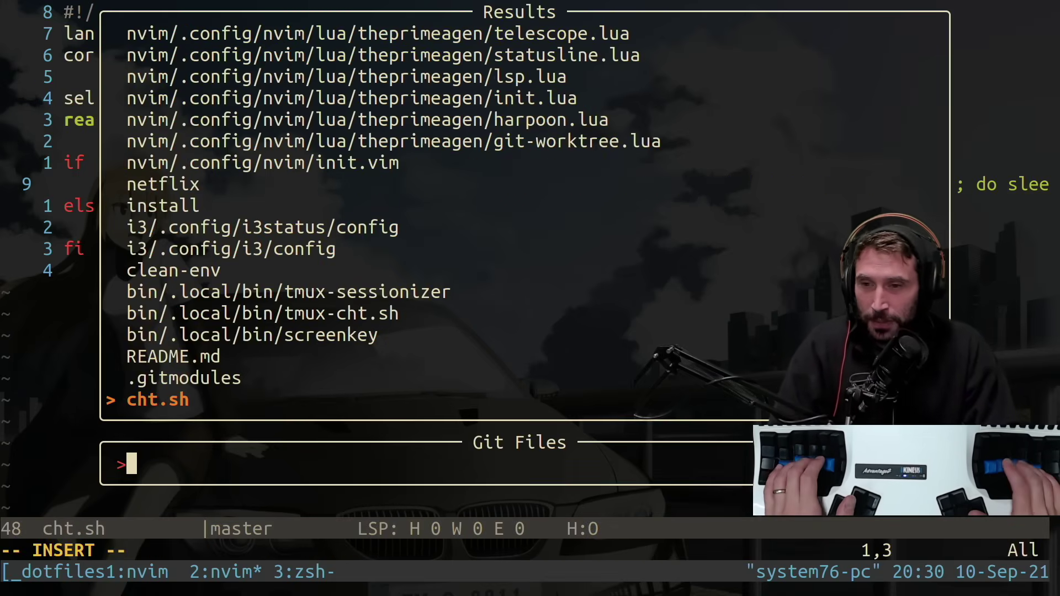
{"action": "type", "text": "tmux"}
{"action": "key", "text": "Return"}
{"action": "type", "text": "bind"}
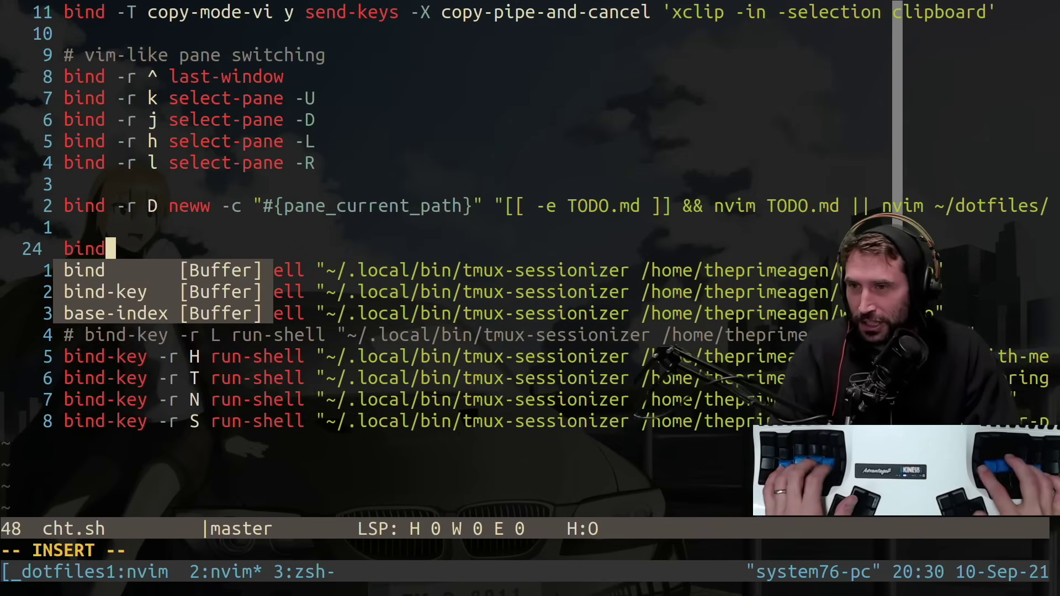
{"action": "type", "text": "-key -r i r"}
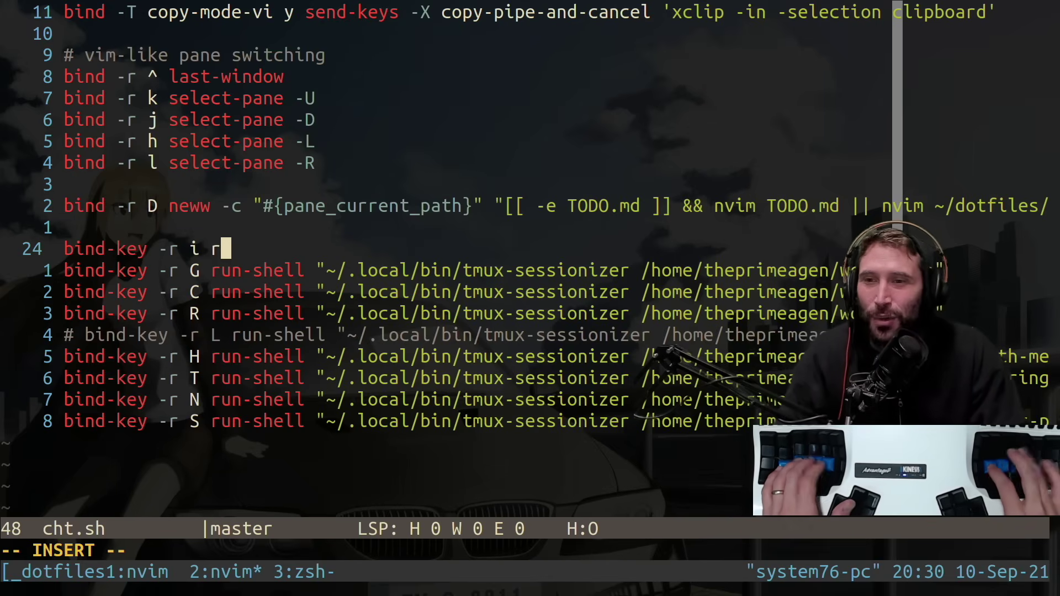
{"action": "type", "text": "un-shell \"t"}
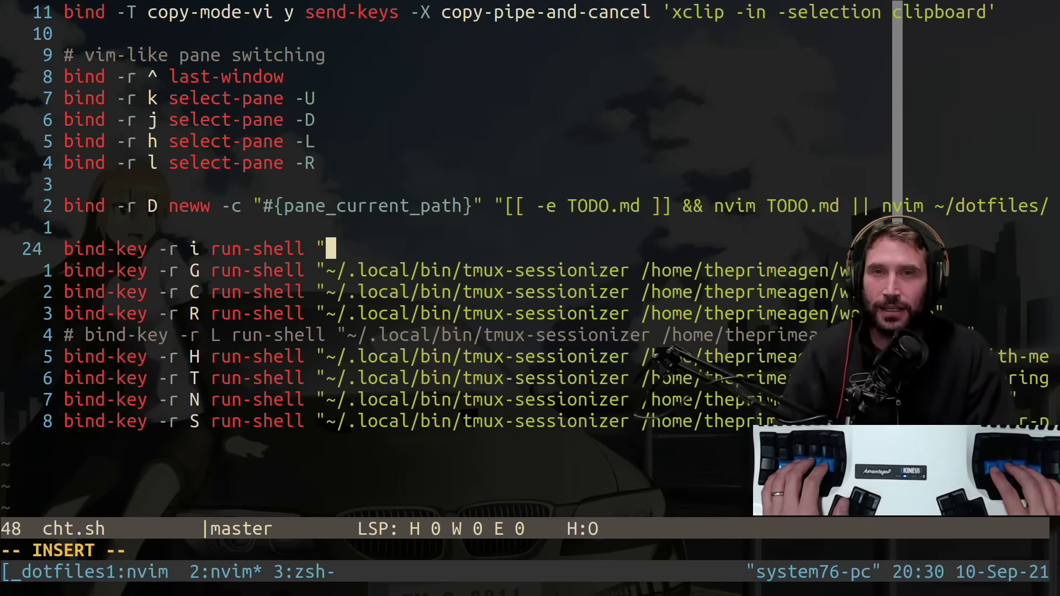
{"action": "type", "text": "mux ne"}
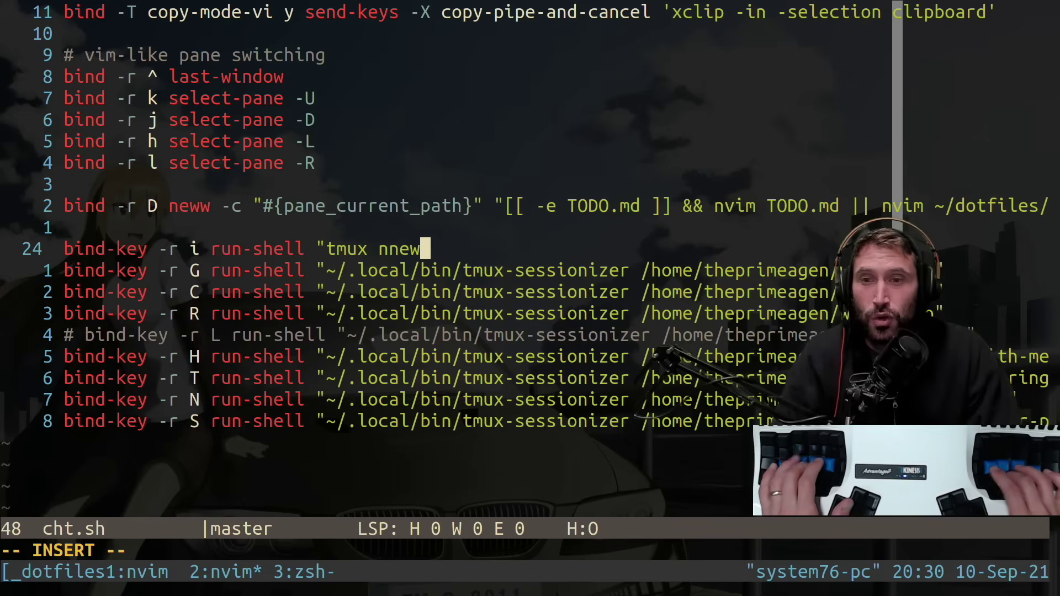
{"action": "type", "text": "ww "}
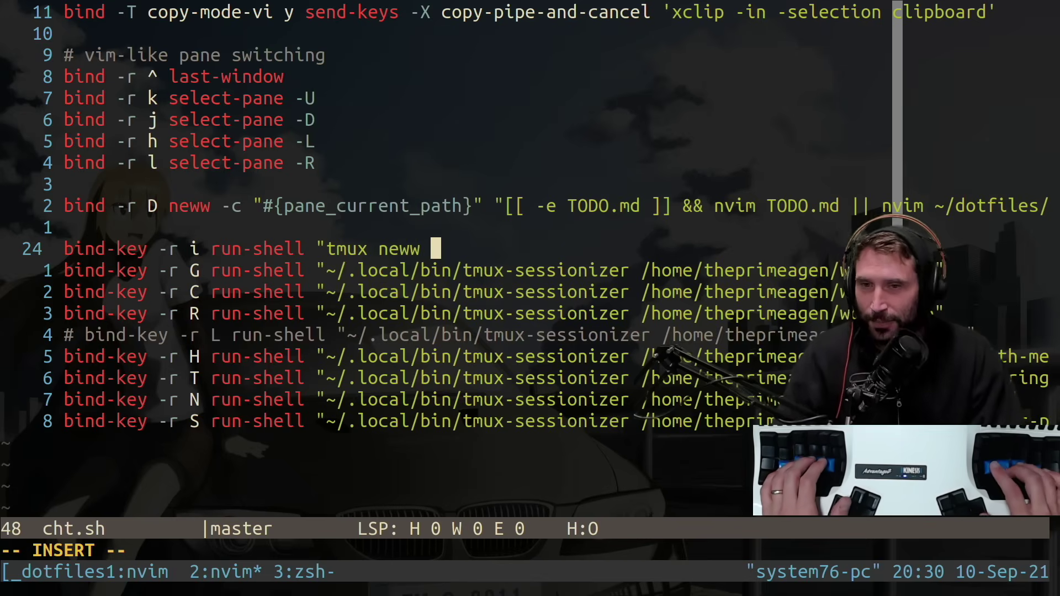
{"action": "type", "text": "~/"}
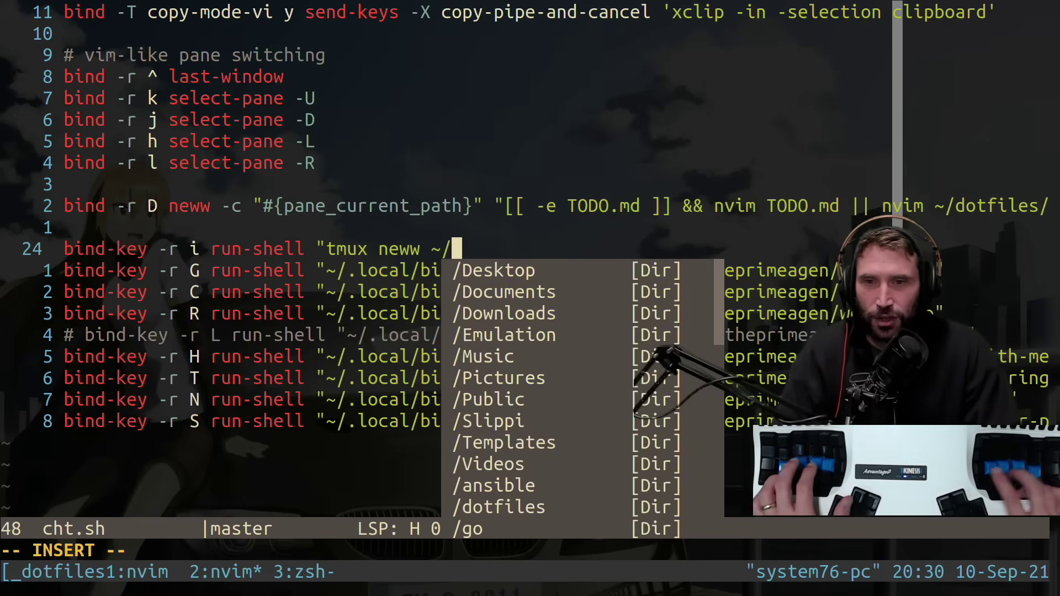
{"action": "type", "text": "."}
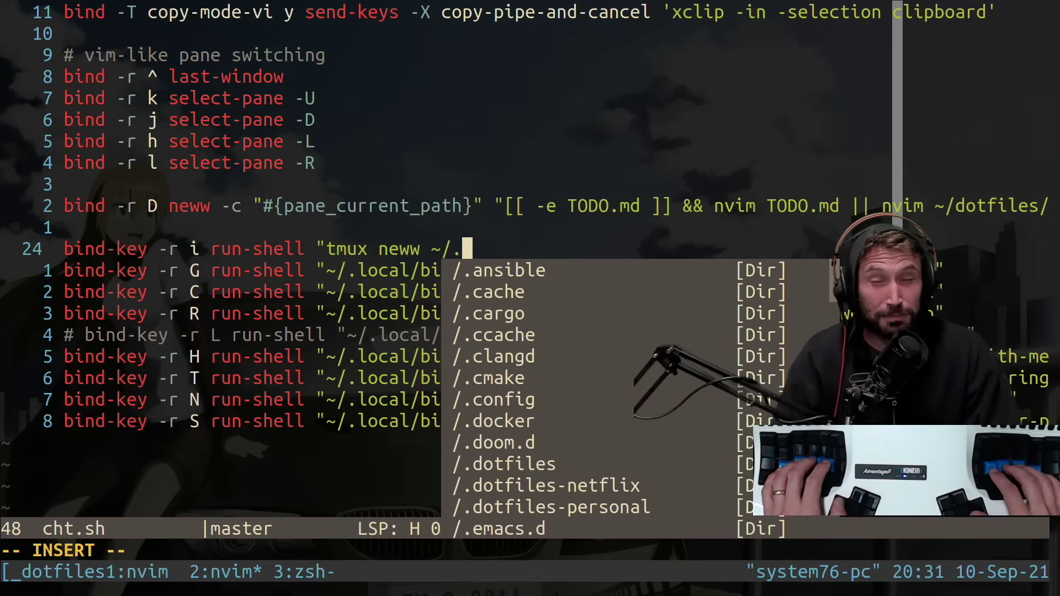
{"action": "type", "text": "dotfiles/"}
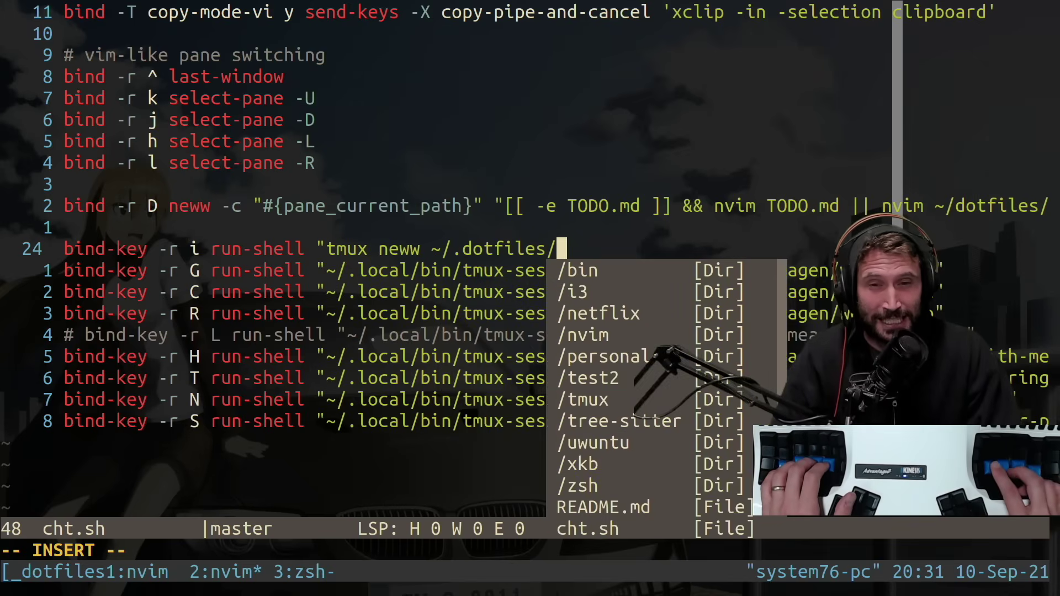
{"action": "type", "text": "cht.sh\""}
Add bind-key -r i run-shell "tmux neww ~/.dotfiles/cht.sh" on line 24 and write the config.
{"action": "key", "text": "Escape"}
{"action": "type", "text": ":w"}
{"action": "key", "text": "Return"}
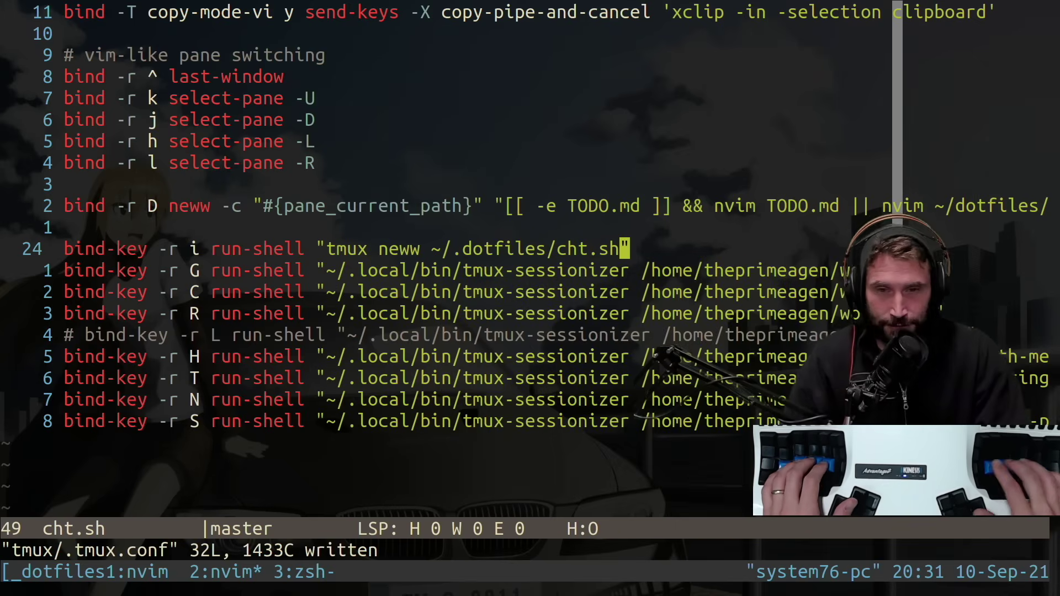
{"action": "key", "text": "ctrl+c"}
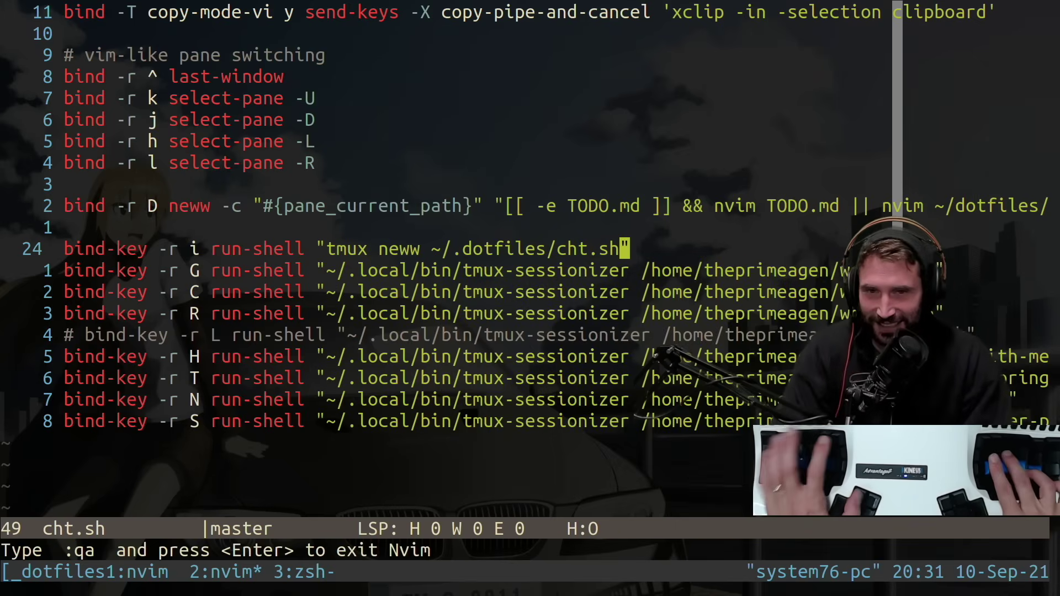
{"action": "type", "text": ":w"}
{"action": "key", "text": "Return"}
{"action": "type", "text": ":q"}
Quit to the shell, trigger prefix+i, pick golang and query 'slice', then close the result window.
{"action": "key", "text": "Return"}
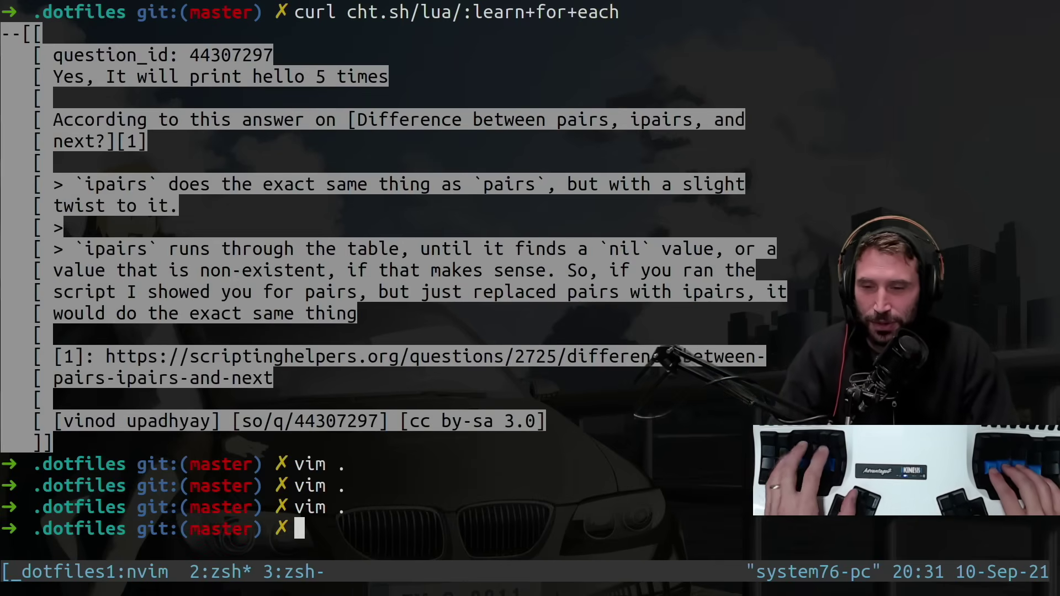
{"action": "key", "text": "ctrl+a"}
{"action": "key", "text": "i"}
{"action": "key", "text": "Return"}
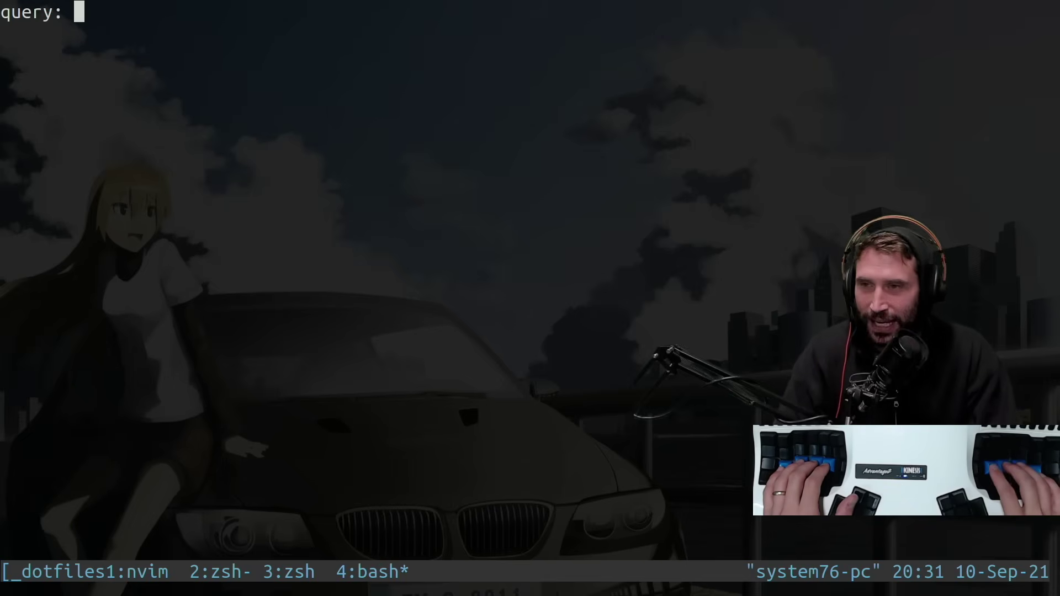
{"action": "key", "text": "Return"}
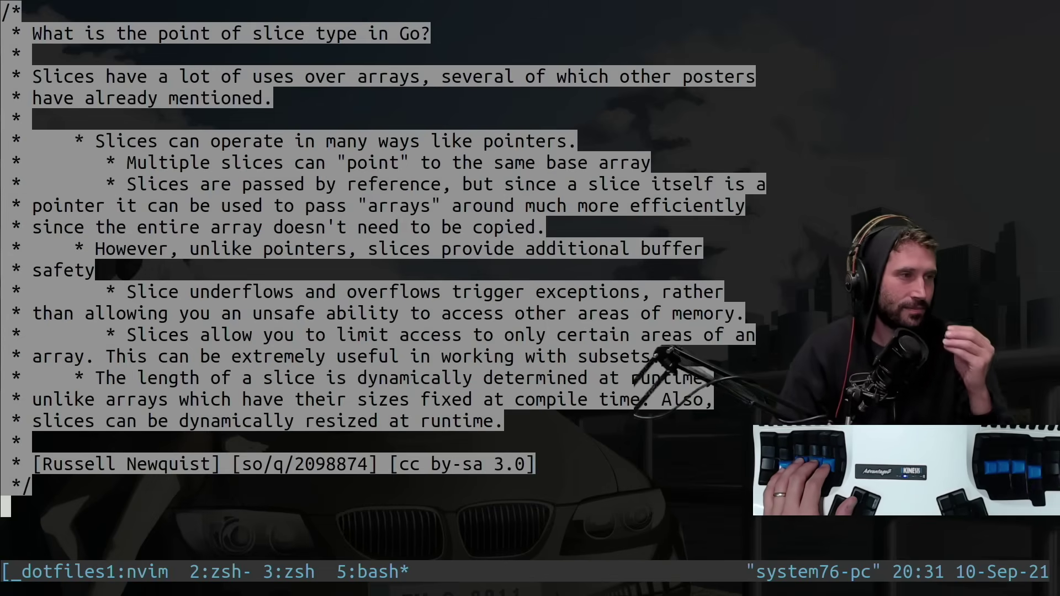
{"action": "key", "text": "ctrl+c"}
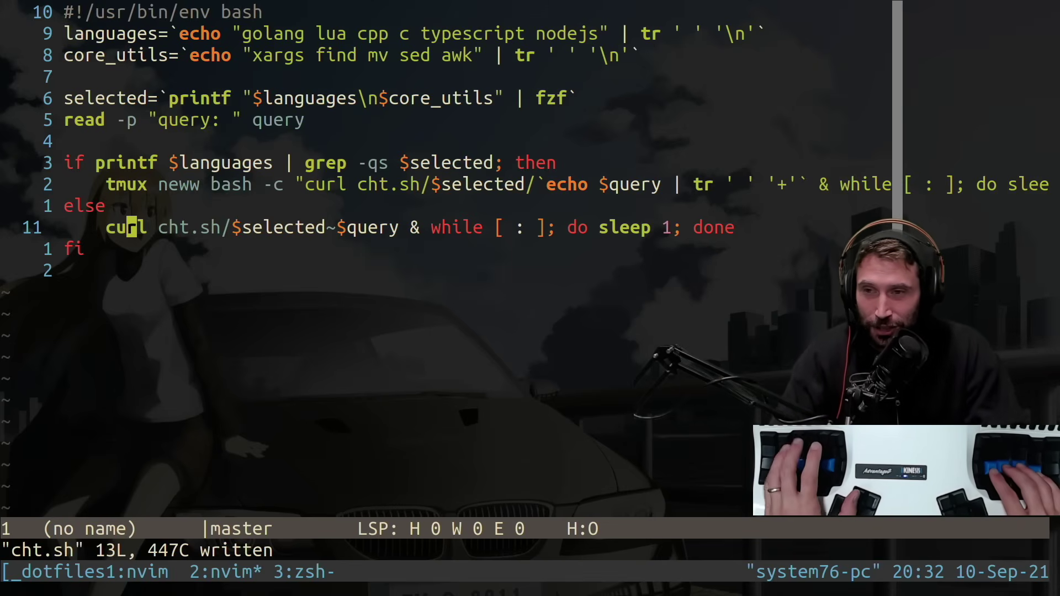
Trigger prefix+i again, choose golang and submit the slices query.
{"action": "key", "text": "ctrl+a"}
{"action": "key", "text": "i"}
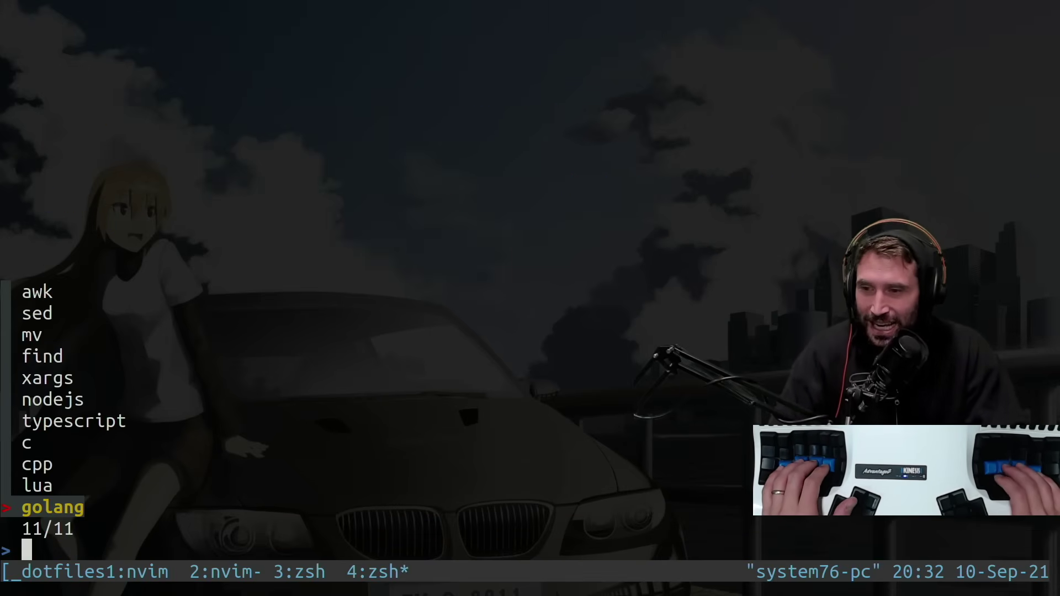
{"action": "key", "text": "Return"}
{"action": "type", "text": "slic"}
{"action": "key", "text": "Return"}
{"action": "type", "text": "jk"}
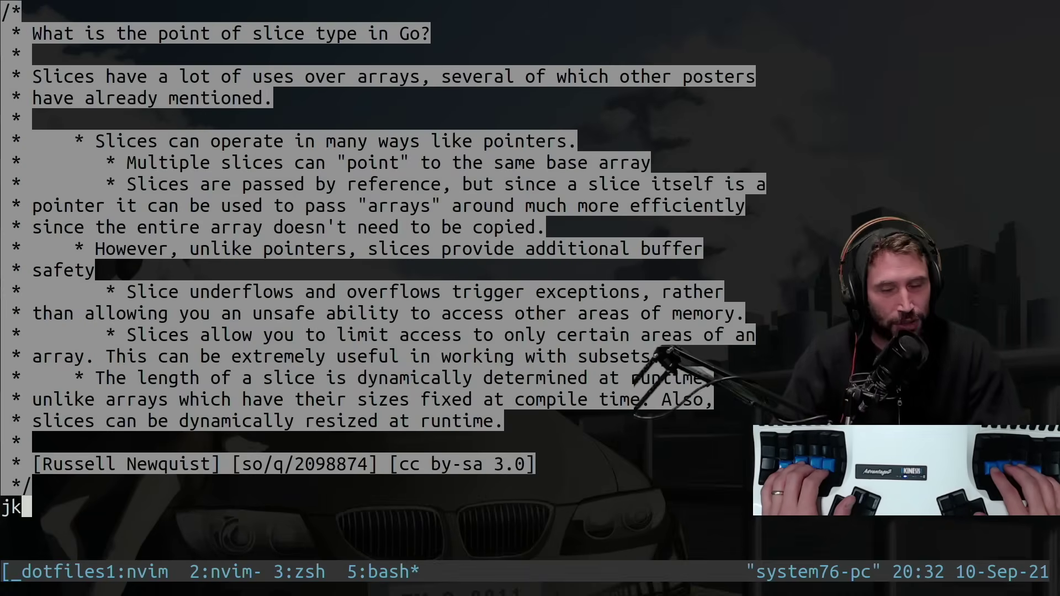
Enter tmux copy mode, select a few answer lines linewise and yank them.
{"action": "key", "text": "ctrl+a"}
{"action": "key", "text": "bracketleft"}
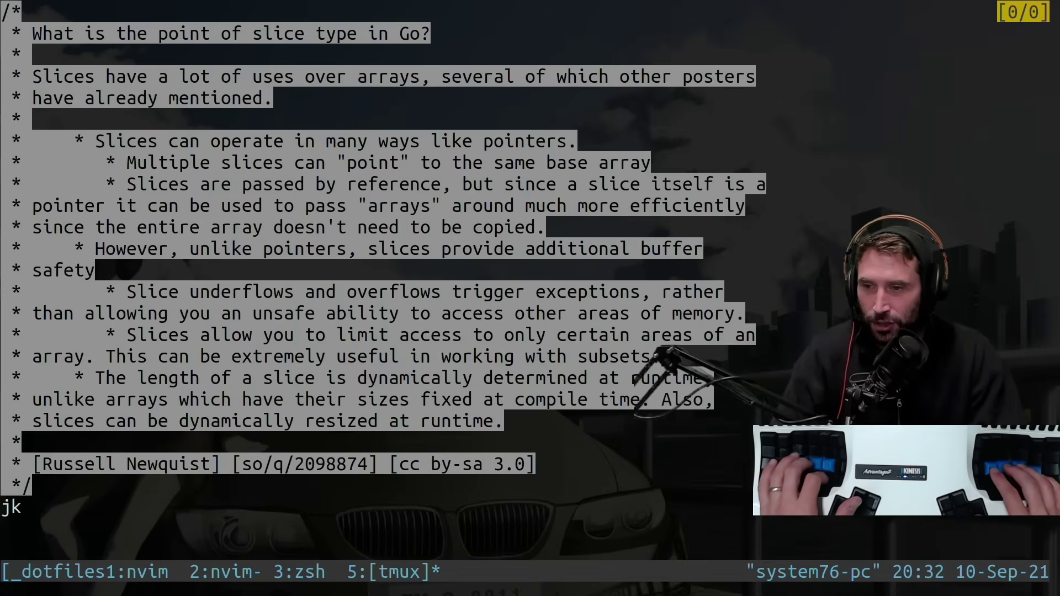
{"action": "key", "text": "k"}
{"action": "key", "text": "k"}
{"action": "key", "text": "k"}
{"action": "key", "text": "shift+v"}
{"action": "key", "text": "k"}
{"action": "key", "text": "k"}
{"action": "key", "text": "k"}
{"action": "key", "text": "y"}
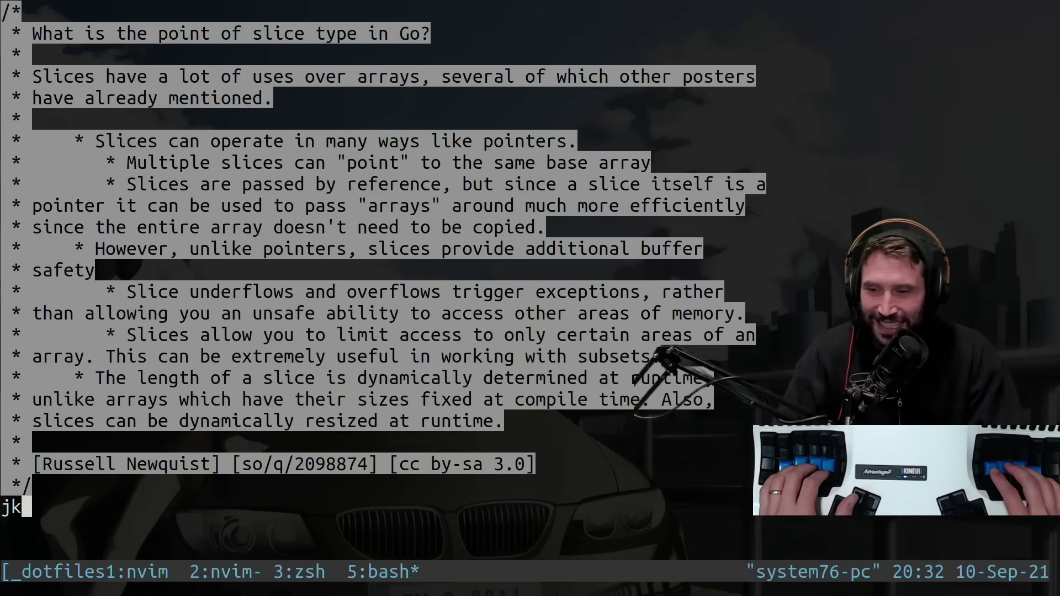
Back in cht.sh, paste the copied cheat-sheet lines on a new line, then undo the paste.
{"action": "key", "text": "ctrl+a"}
{"action": "key", "text": "2"}
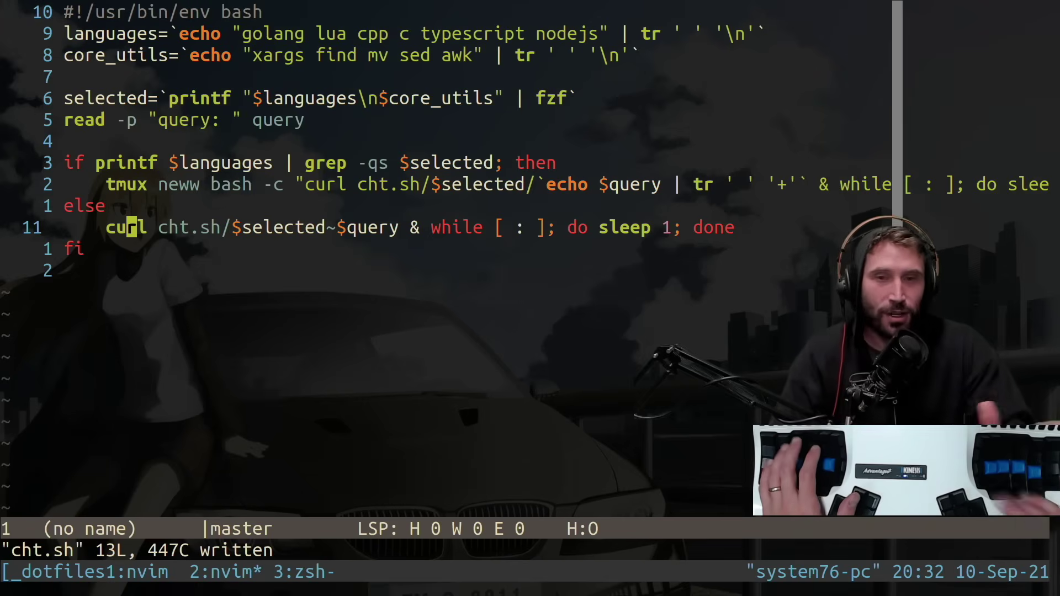
{"action": "key", "text": "o"}
{"action": "key", "text": "ctrl+a"}
{"action": "key", "text": "bracketright"}
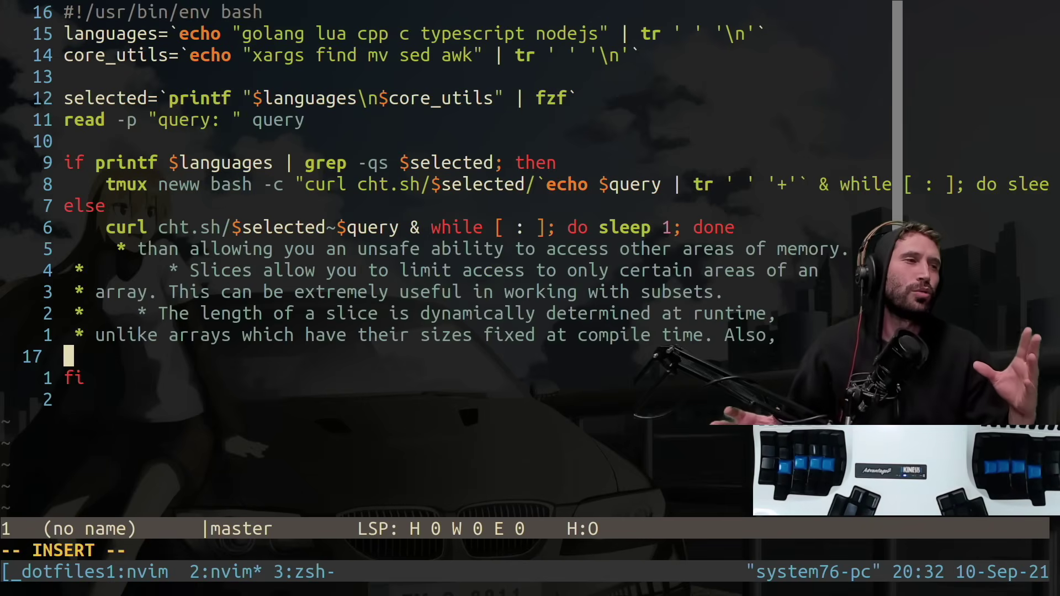
{"action": "key", "text": "Escape"}
{"action": "type", "text": "u:w"}
{"action": "key", "text": "Return"}
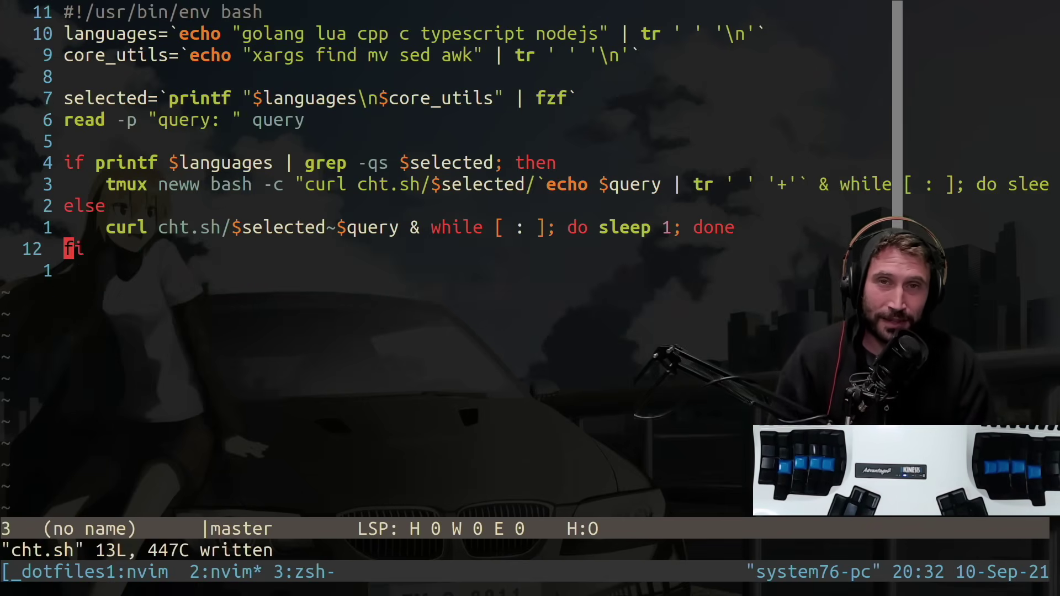
Yank 'tmux neww bash -c "' from line 9, prepend it to the else-branch curl, close the quote and save.
{"action": "key", "text": "k"}
{"action": "key", "text": "k"}
{"action": "key", "text": "k"}
{"action": "key", "text": "y"}
{"action": "key", "text": "f"}
{"action": "key", "text": "quotedbl"}
{"action": "key", "text": "j"}
{"action": "key", "text": "j"}
{"action": "key", "text": "ctrl+c"}
{"action": "type", "text": "p"}
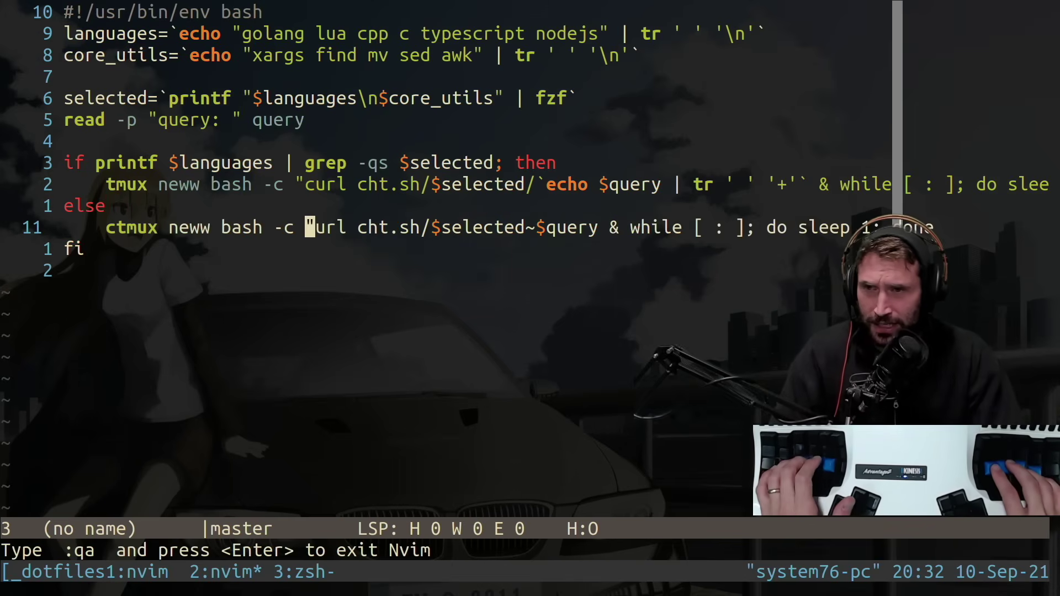
{"action": "type", "text": "uP:w A\""}
{"action": "key", "text": "Escape"}
{"action": "type", "text": ":w"}
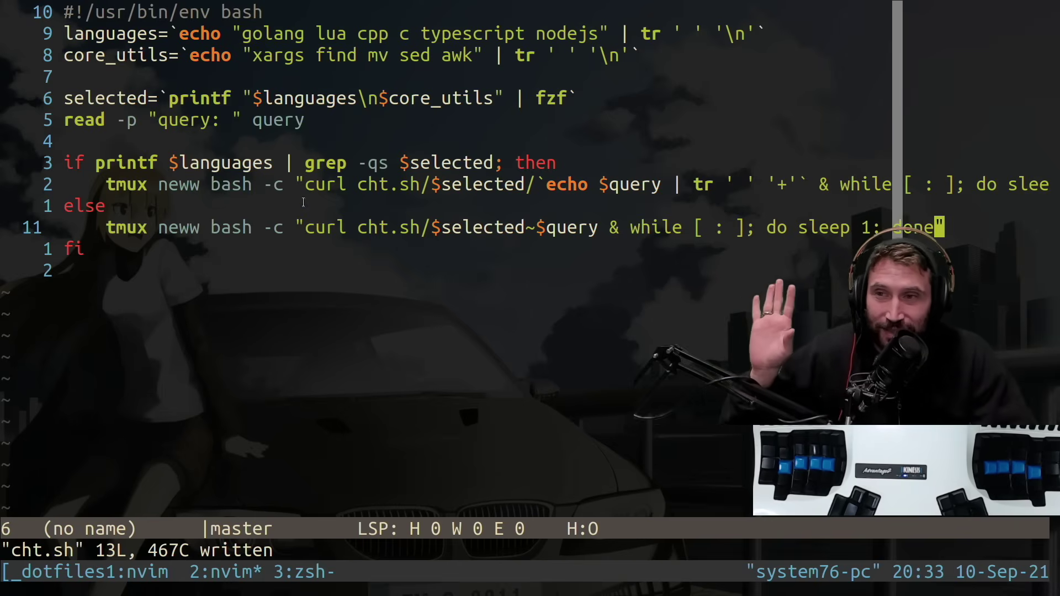
{"action": "left_click_drag", "start_coordinate": [118, 184], "coordinate": [608, 184]}
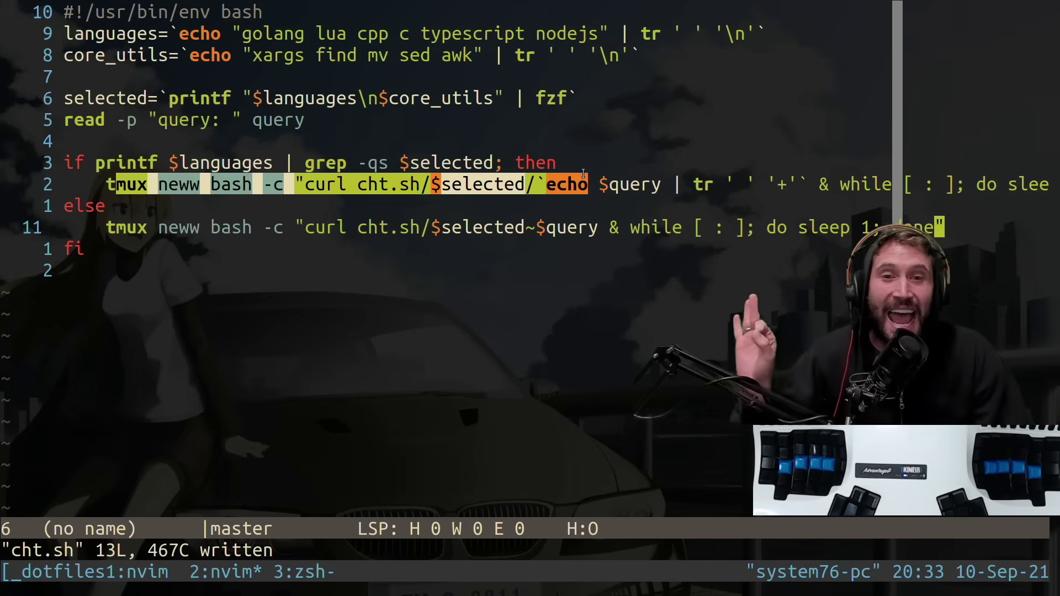